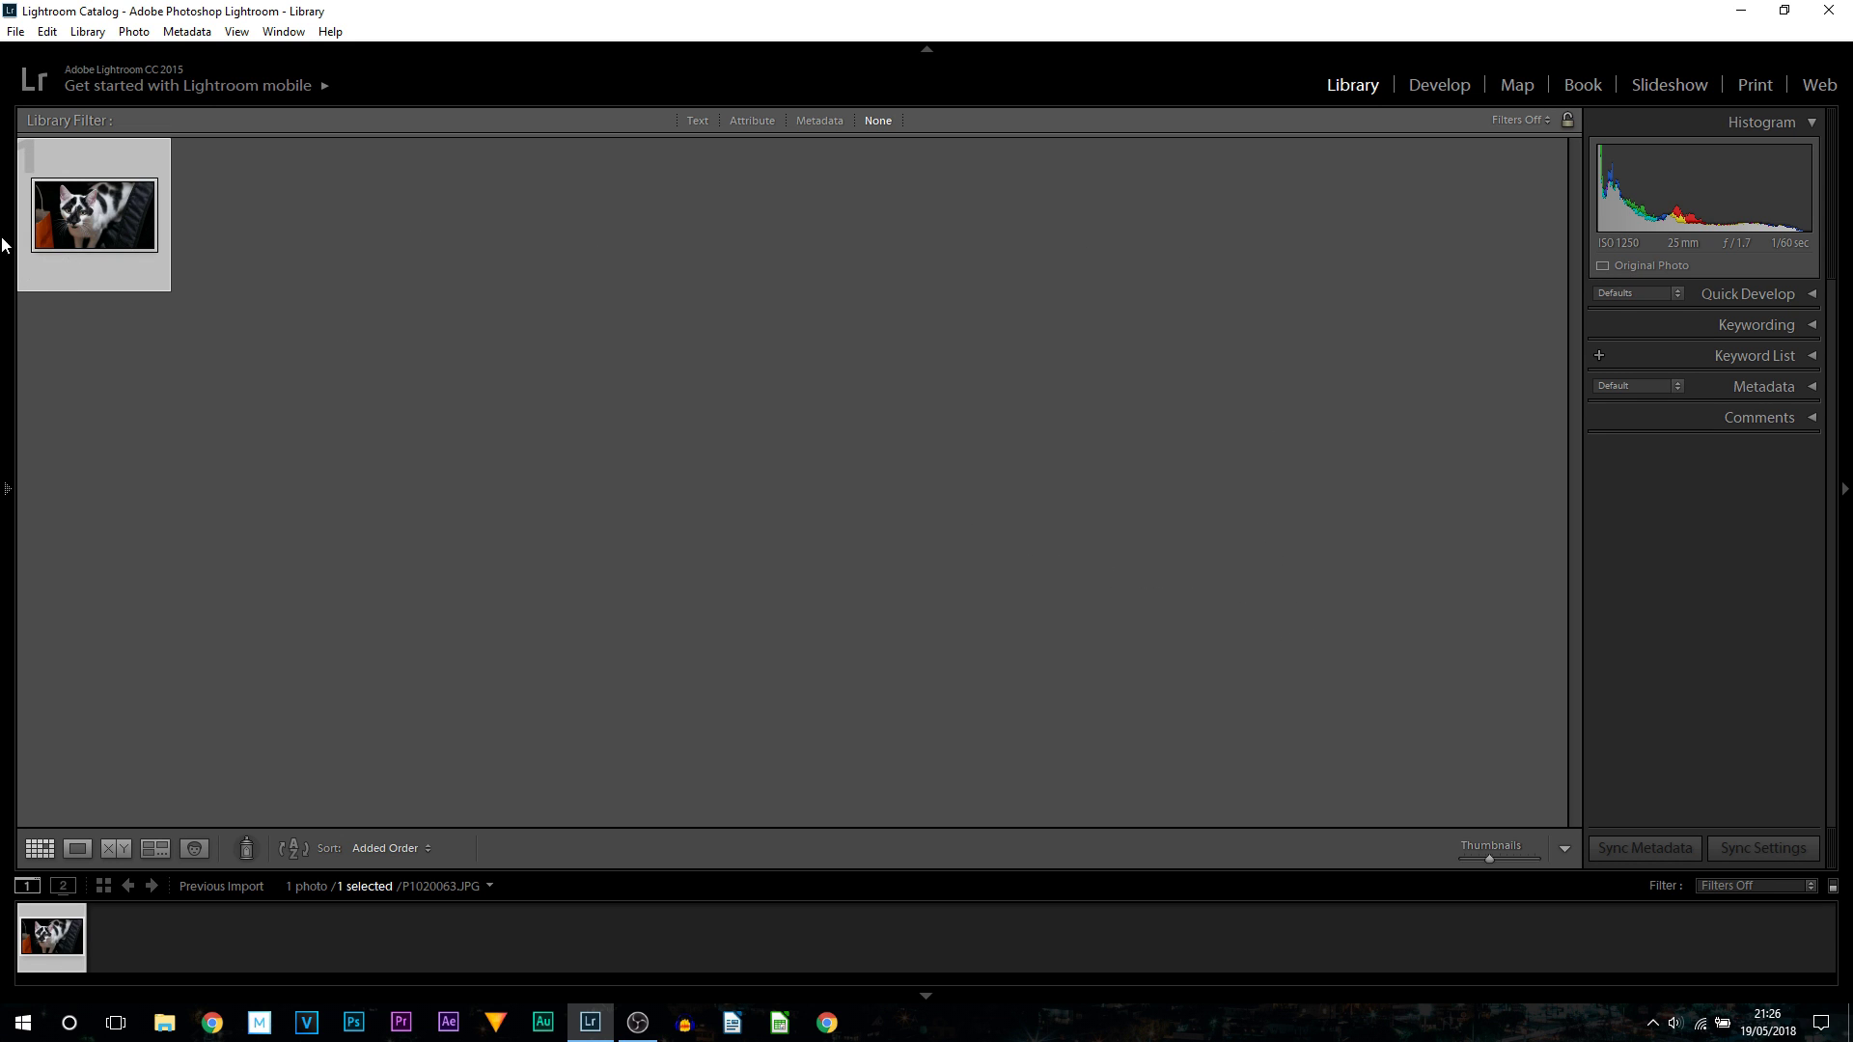
Step: Open the cat photo in the Develop module and expand its Basic adjustments panel
{"action": "left_click", "coordinate": [1440, 85]}
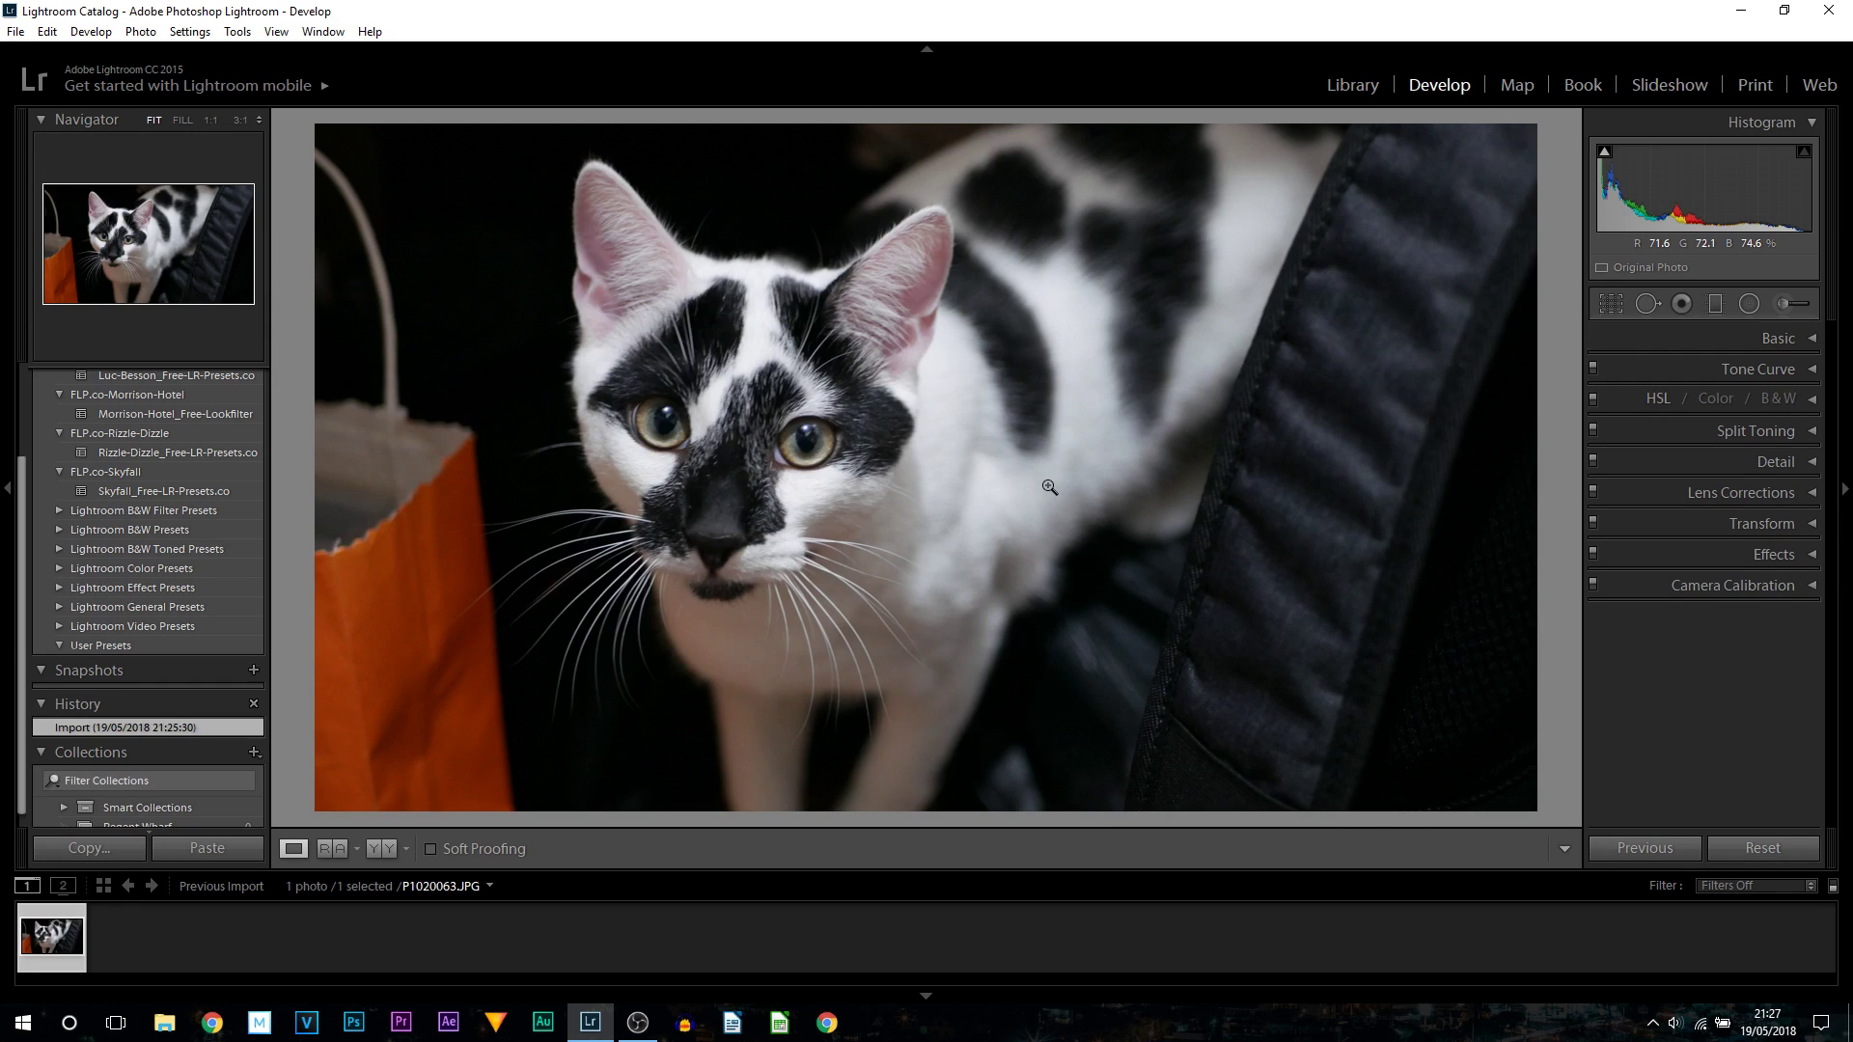
{"action": "left_click", "coordinate": [1791, 338]}
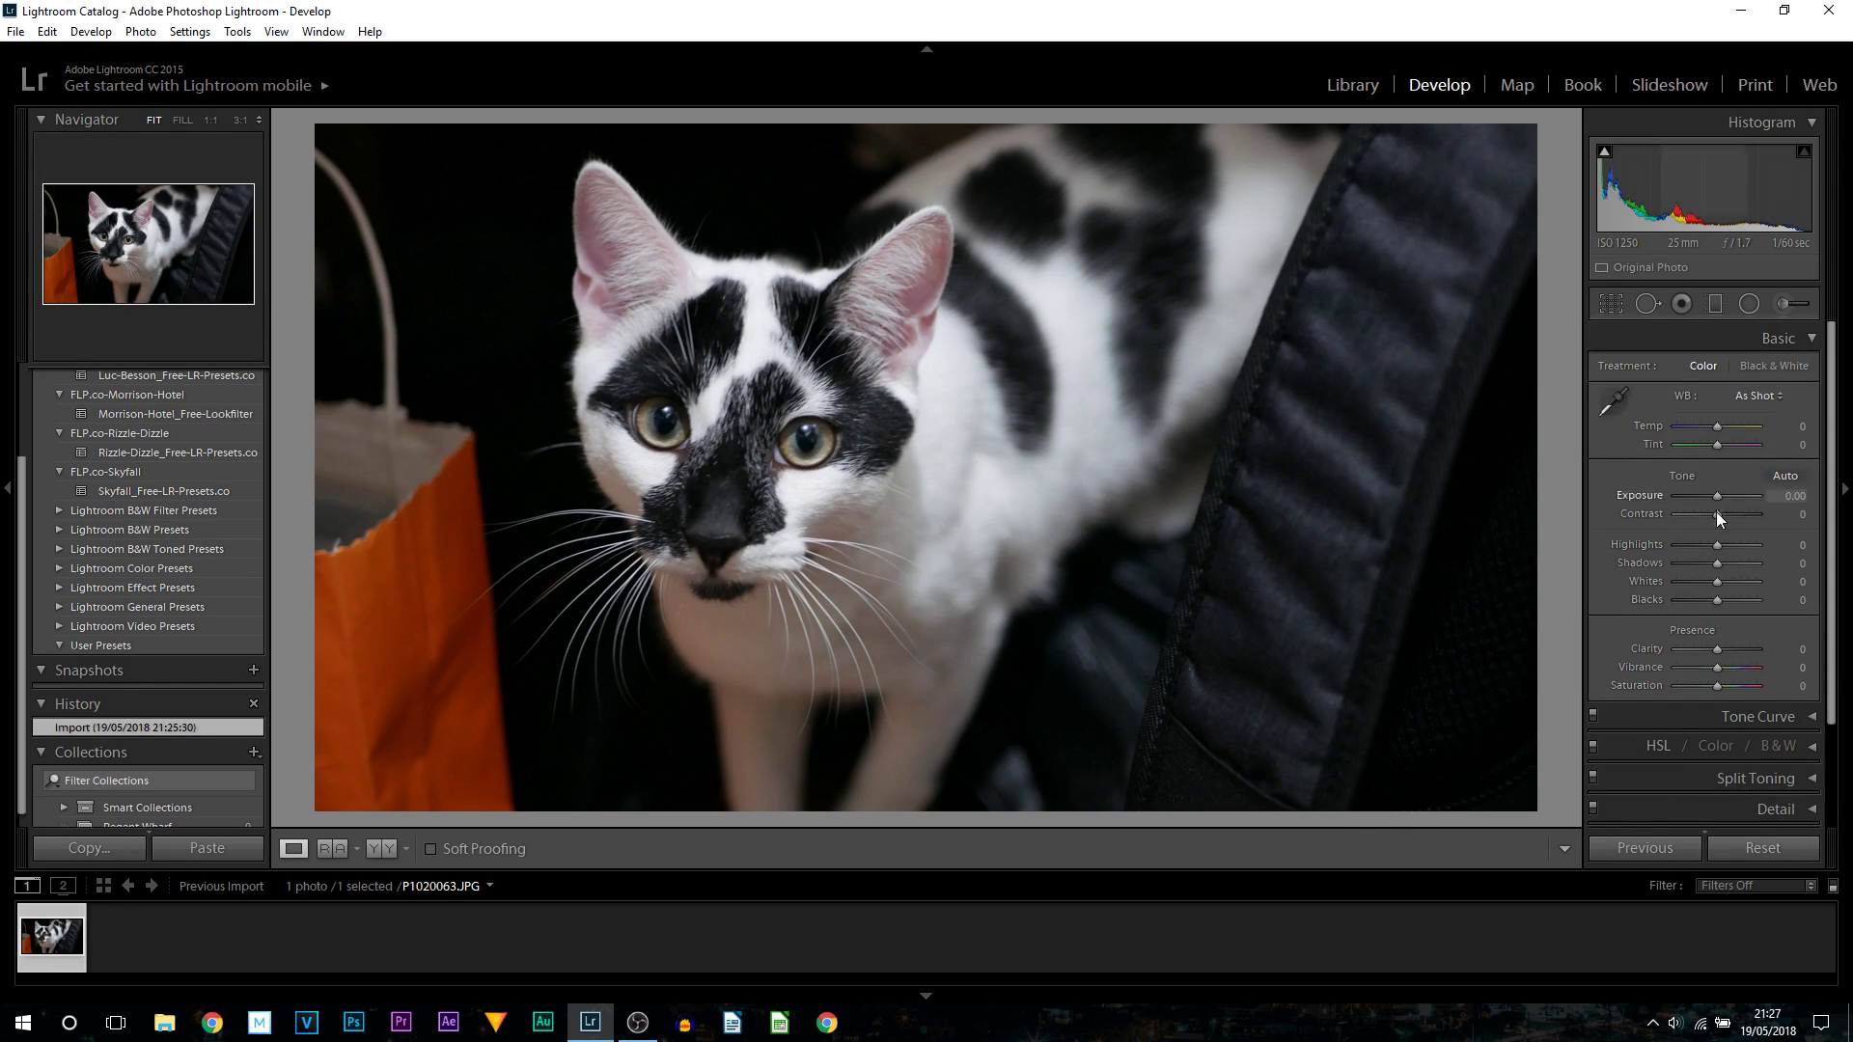
Step: Drag Highlights to −100, Shadows to +100 and Whites to +64 with clipping preview, then begin adjusting Blacks
{"action": "left_click_drag", "start_coordinate": [1717, 543], "coordinate": [1567, 534]}
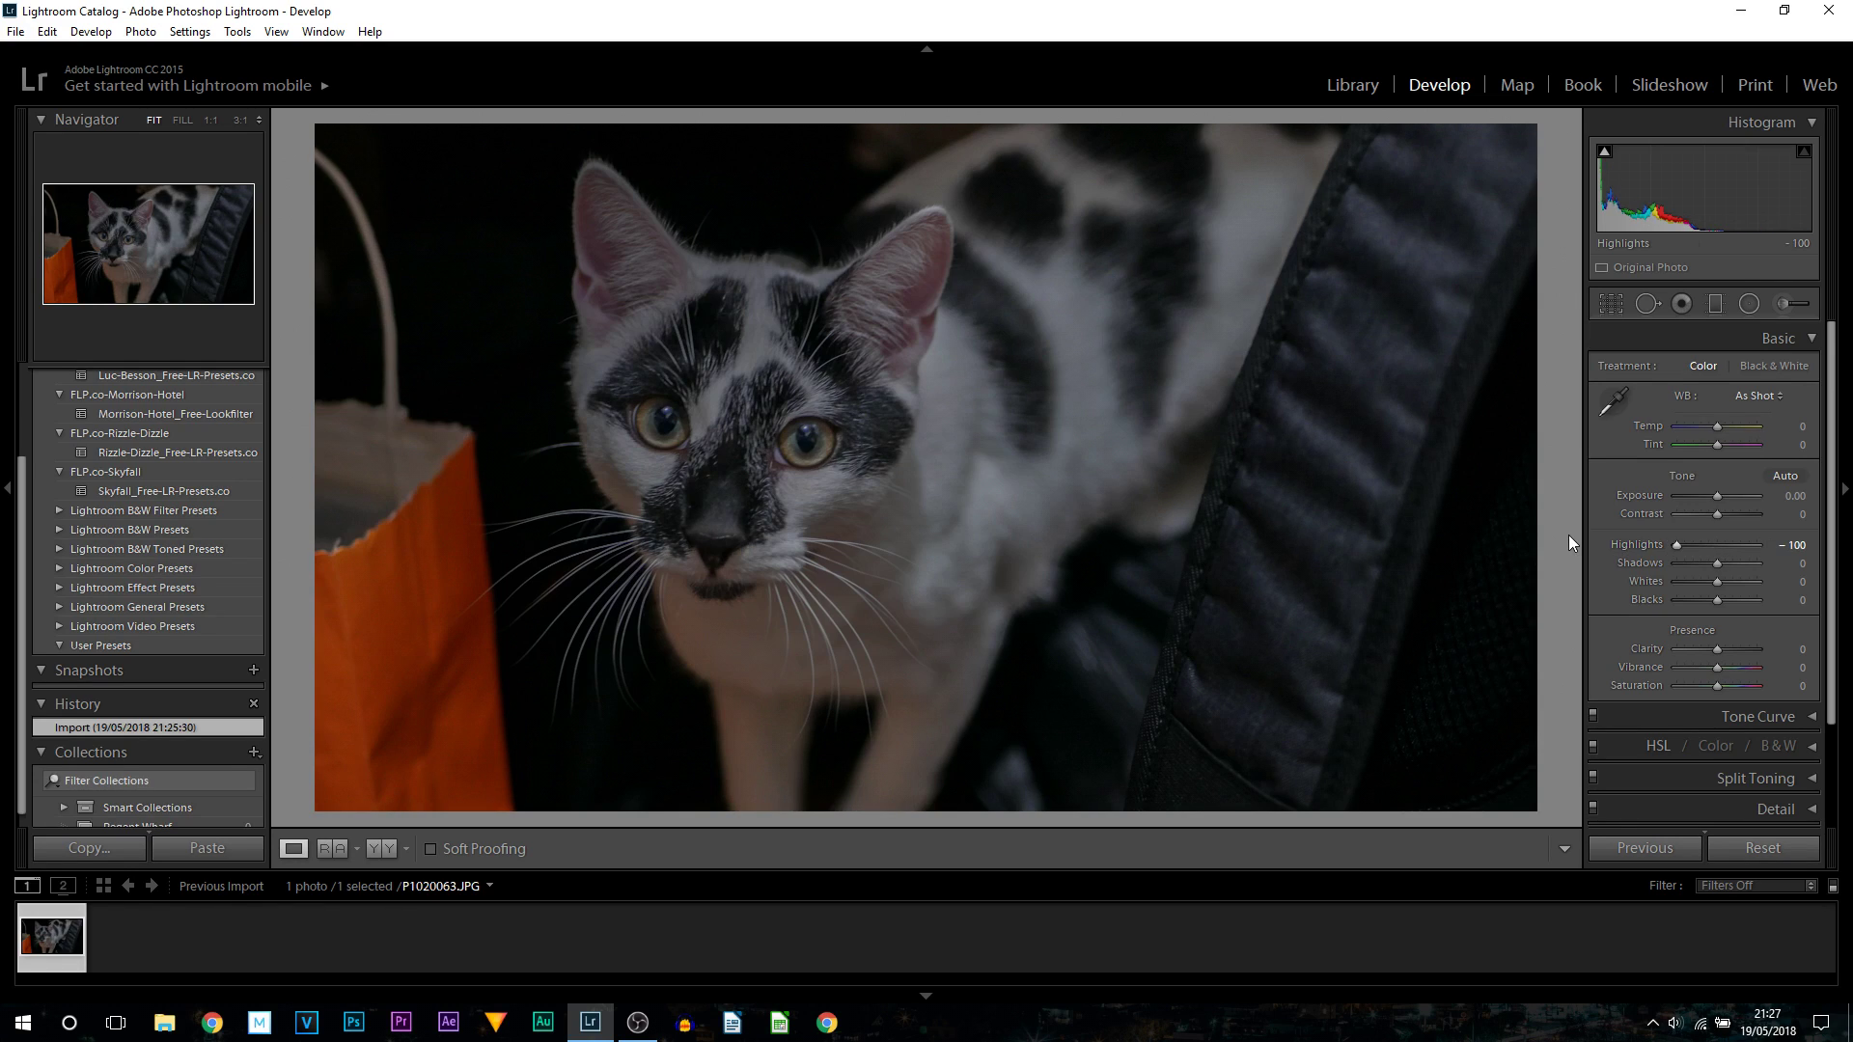
{"action": "left_click_drag", "start_coordinate": [1700, 564], "coordinate": [1787, 565]}
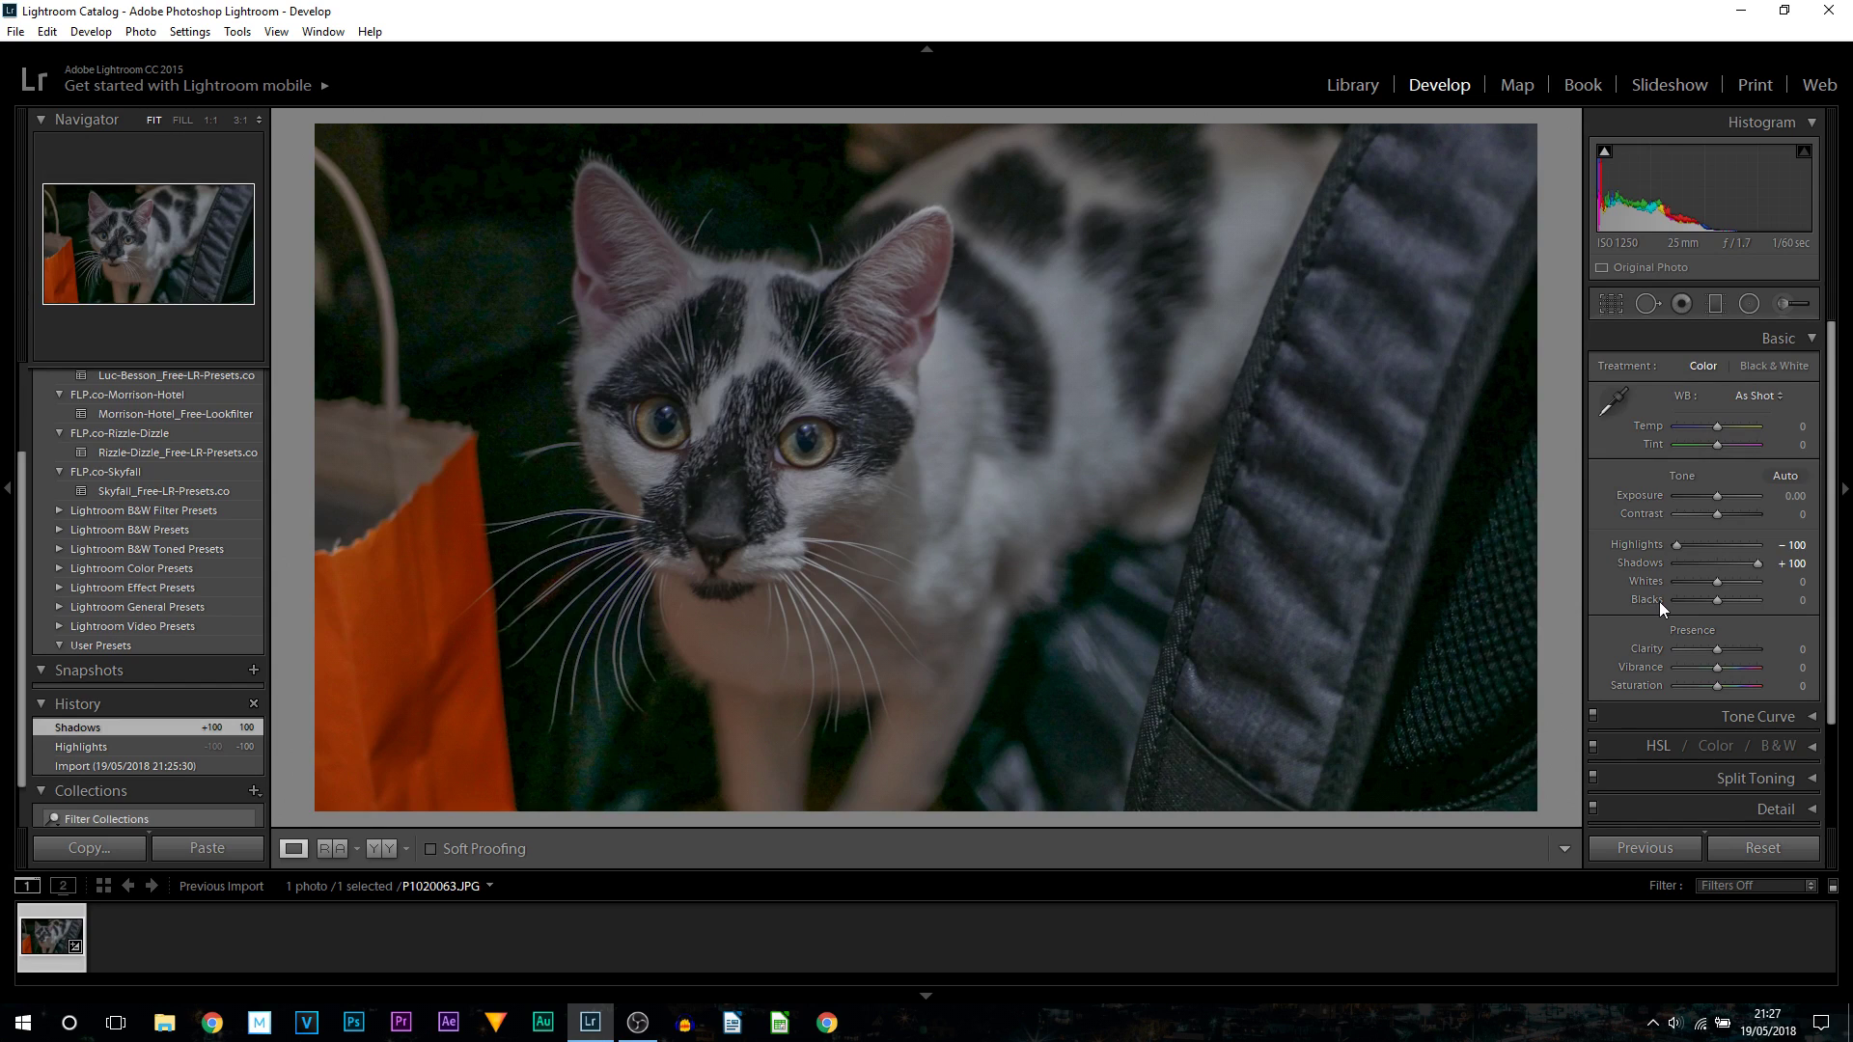
{"action": "key", "text": "alt"}
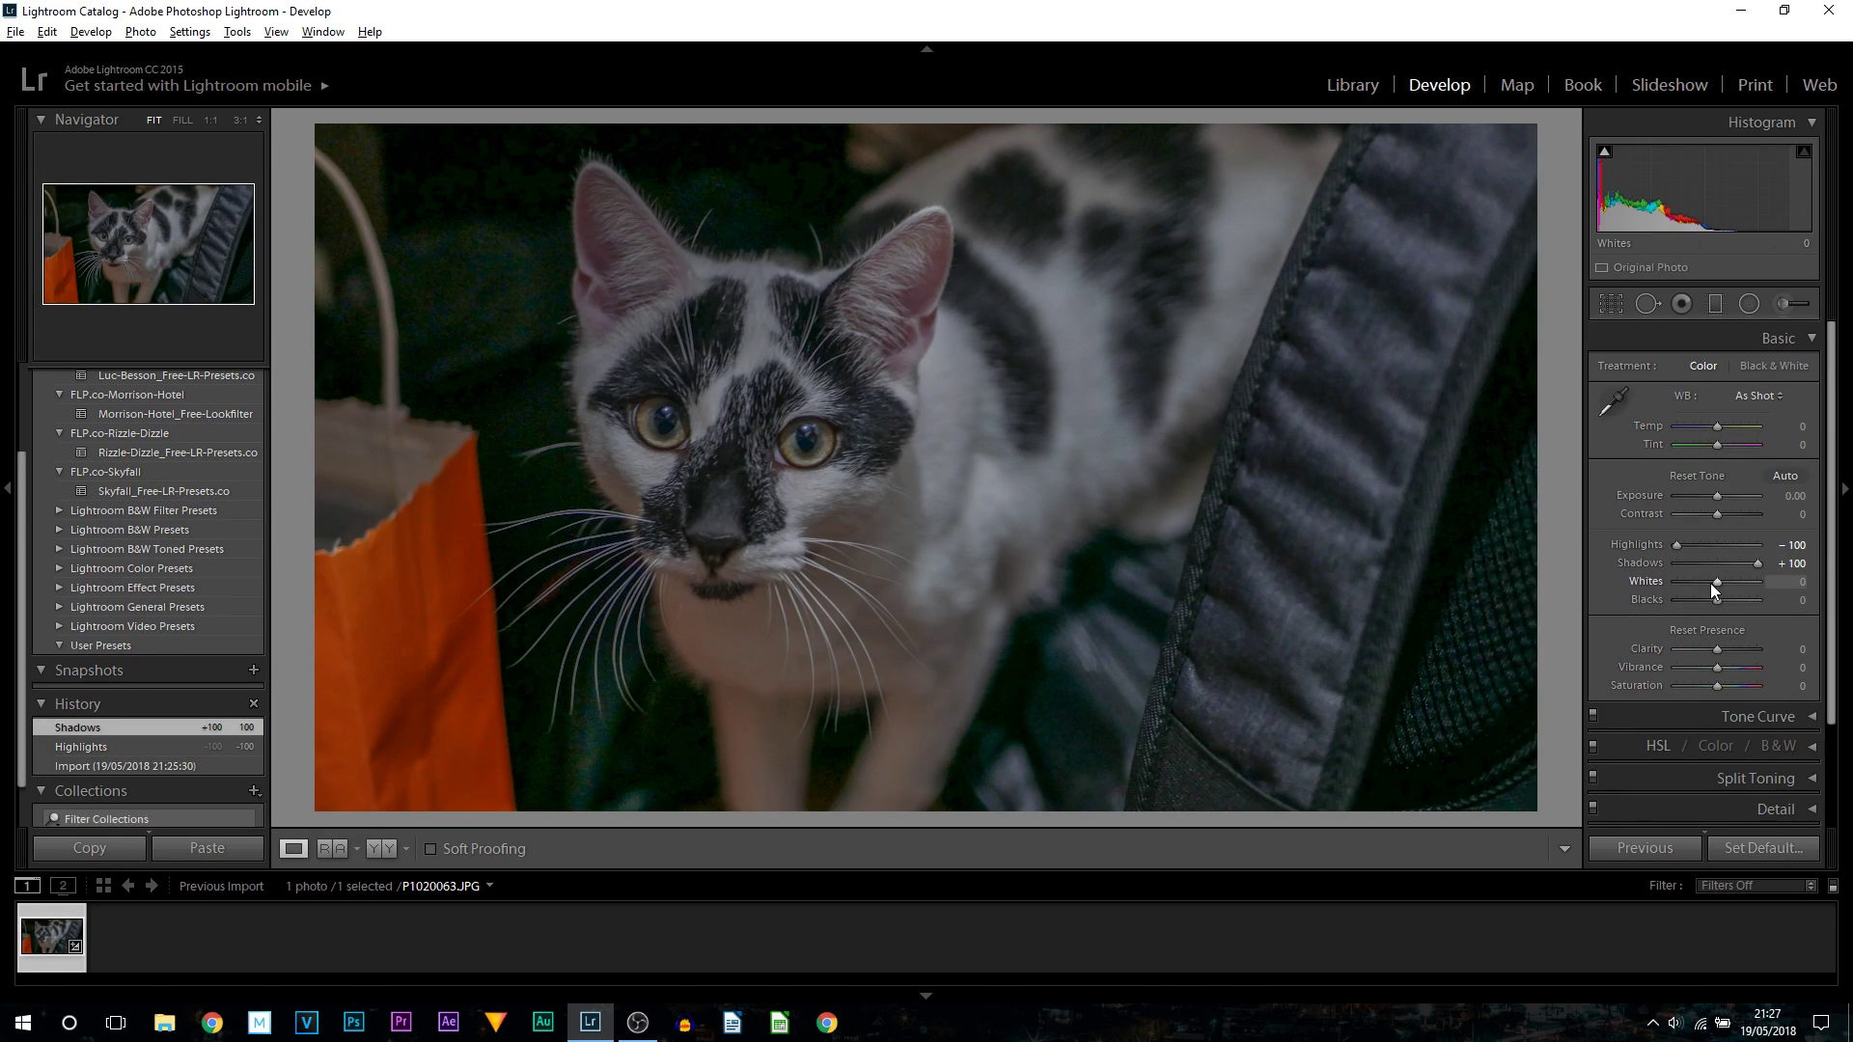
{"action": "mouse_move", "coordinate": [1714, 582]}
{"action": "left_mouse_down"}
{"action": "mouse_move", "coordinate": [1681, 583]}
{"action": "mouse_move", "coordinate": [1738, 582]}
{"action": "left_mouse_up"}
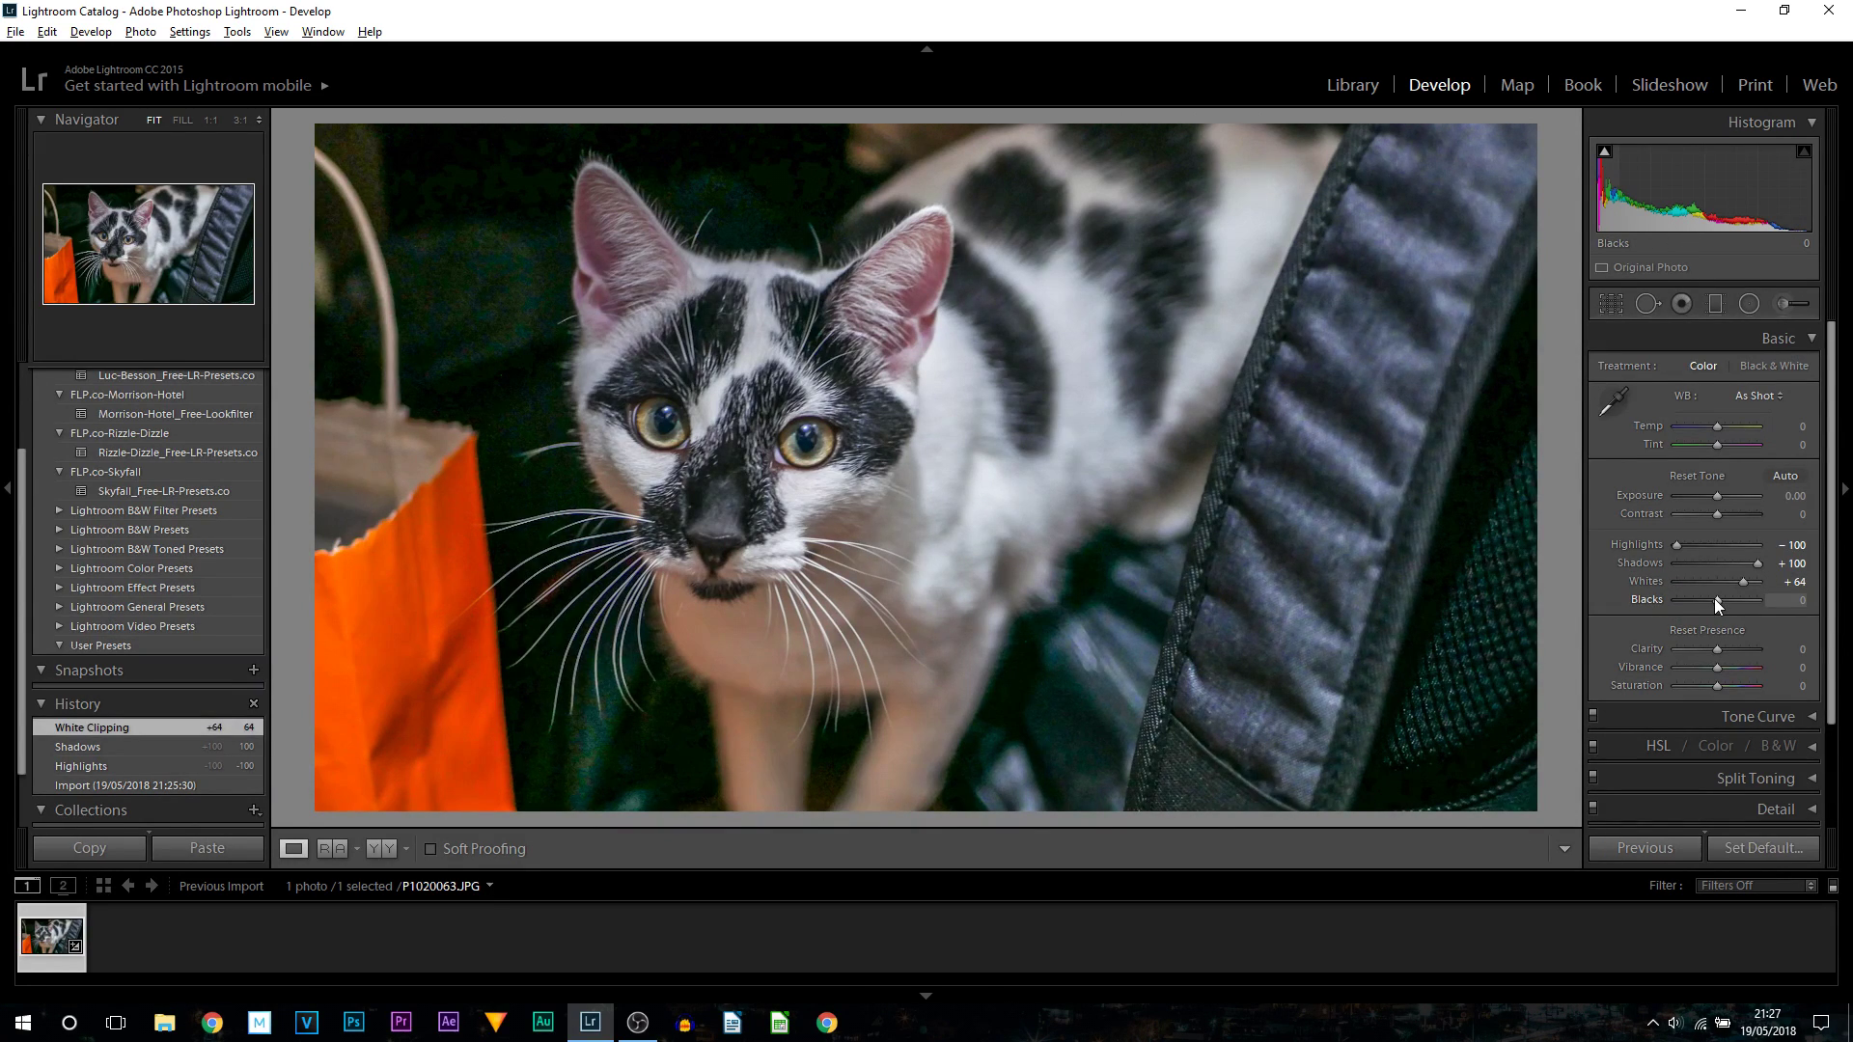
{"action": "left_click_drag", "start_coordinate": [1714, 600], "coordinate": [1815, 606]}
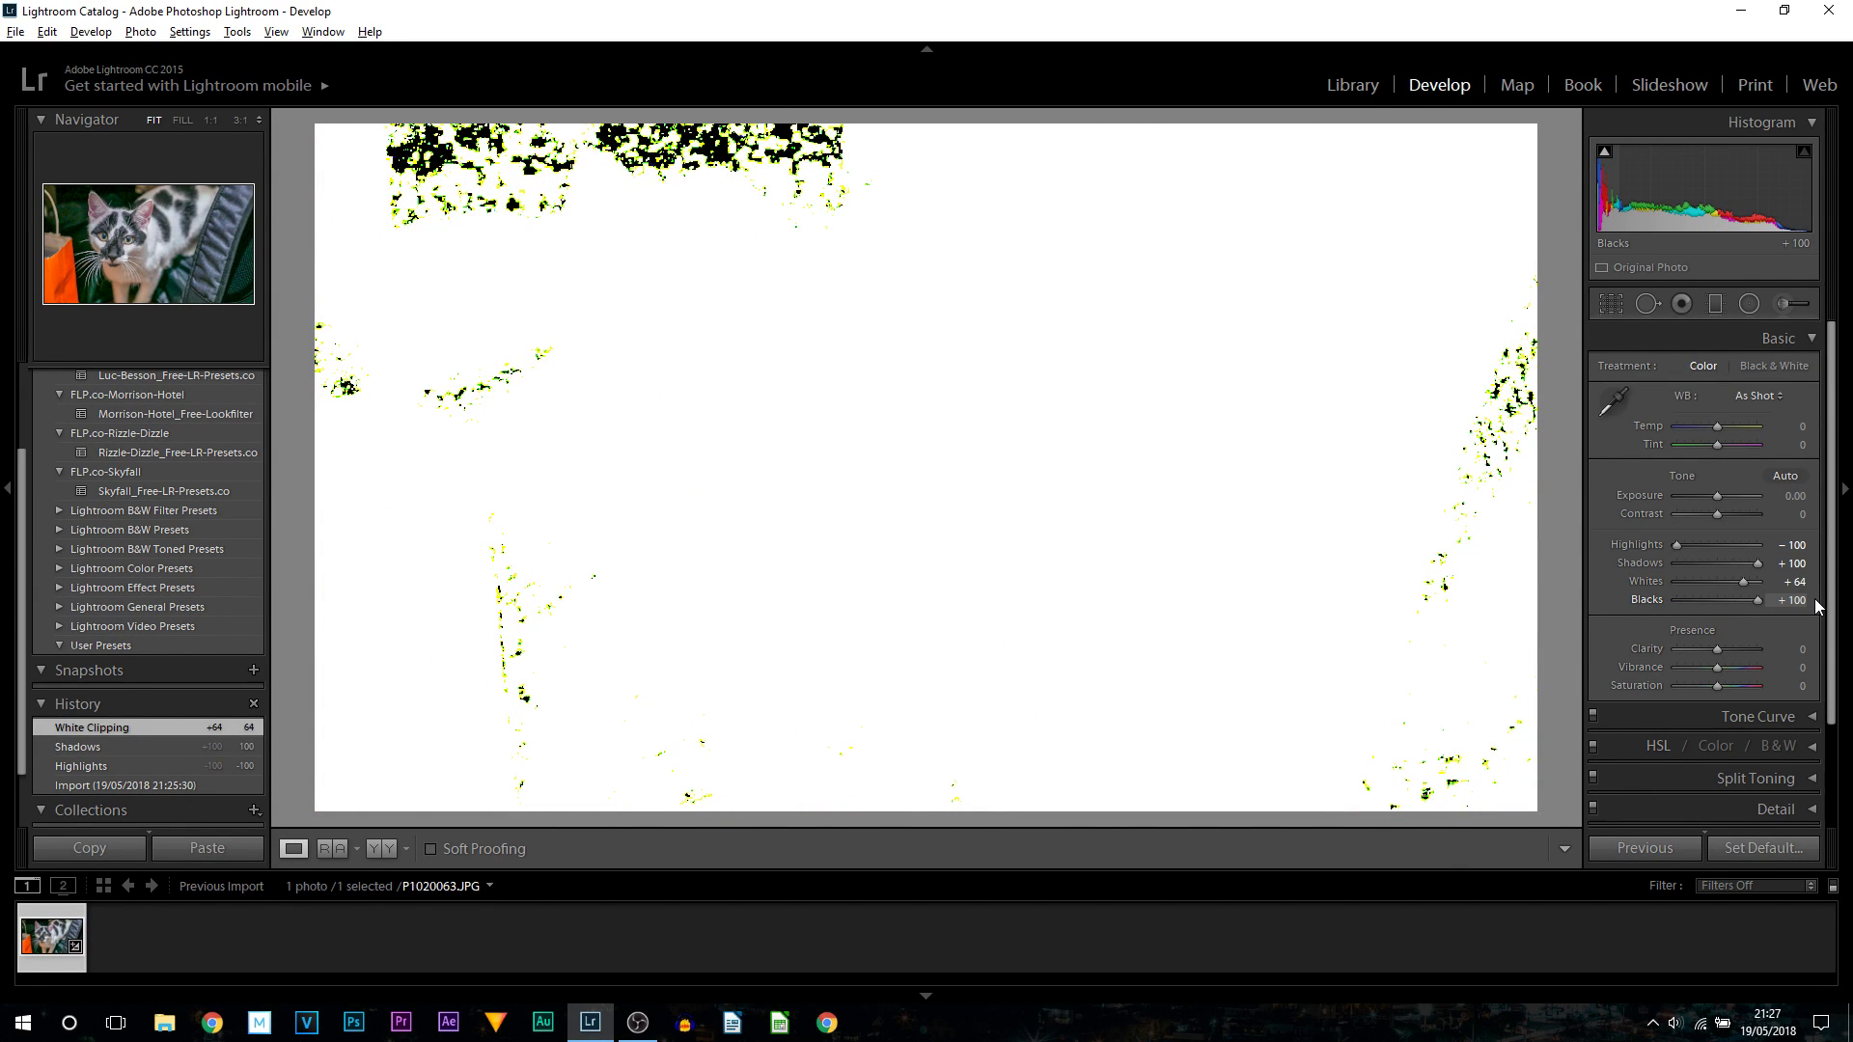
Step: Settle Blacks at +55 using the clipping preview and raise Contrast to +17
{"action": "left_click_drag", "start_coordinate": [1756, 603], "coordinate": [1735, 599]}
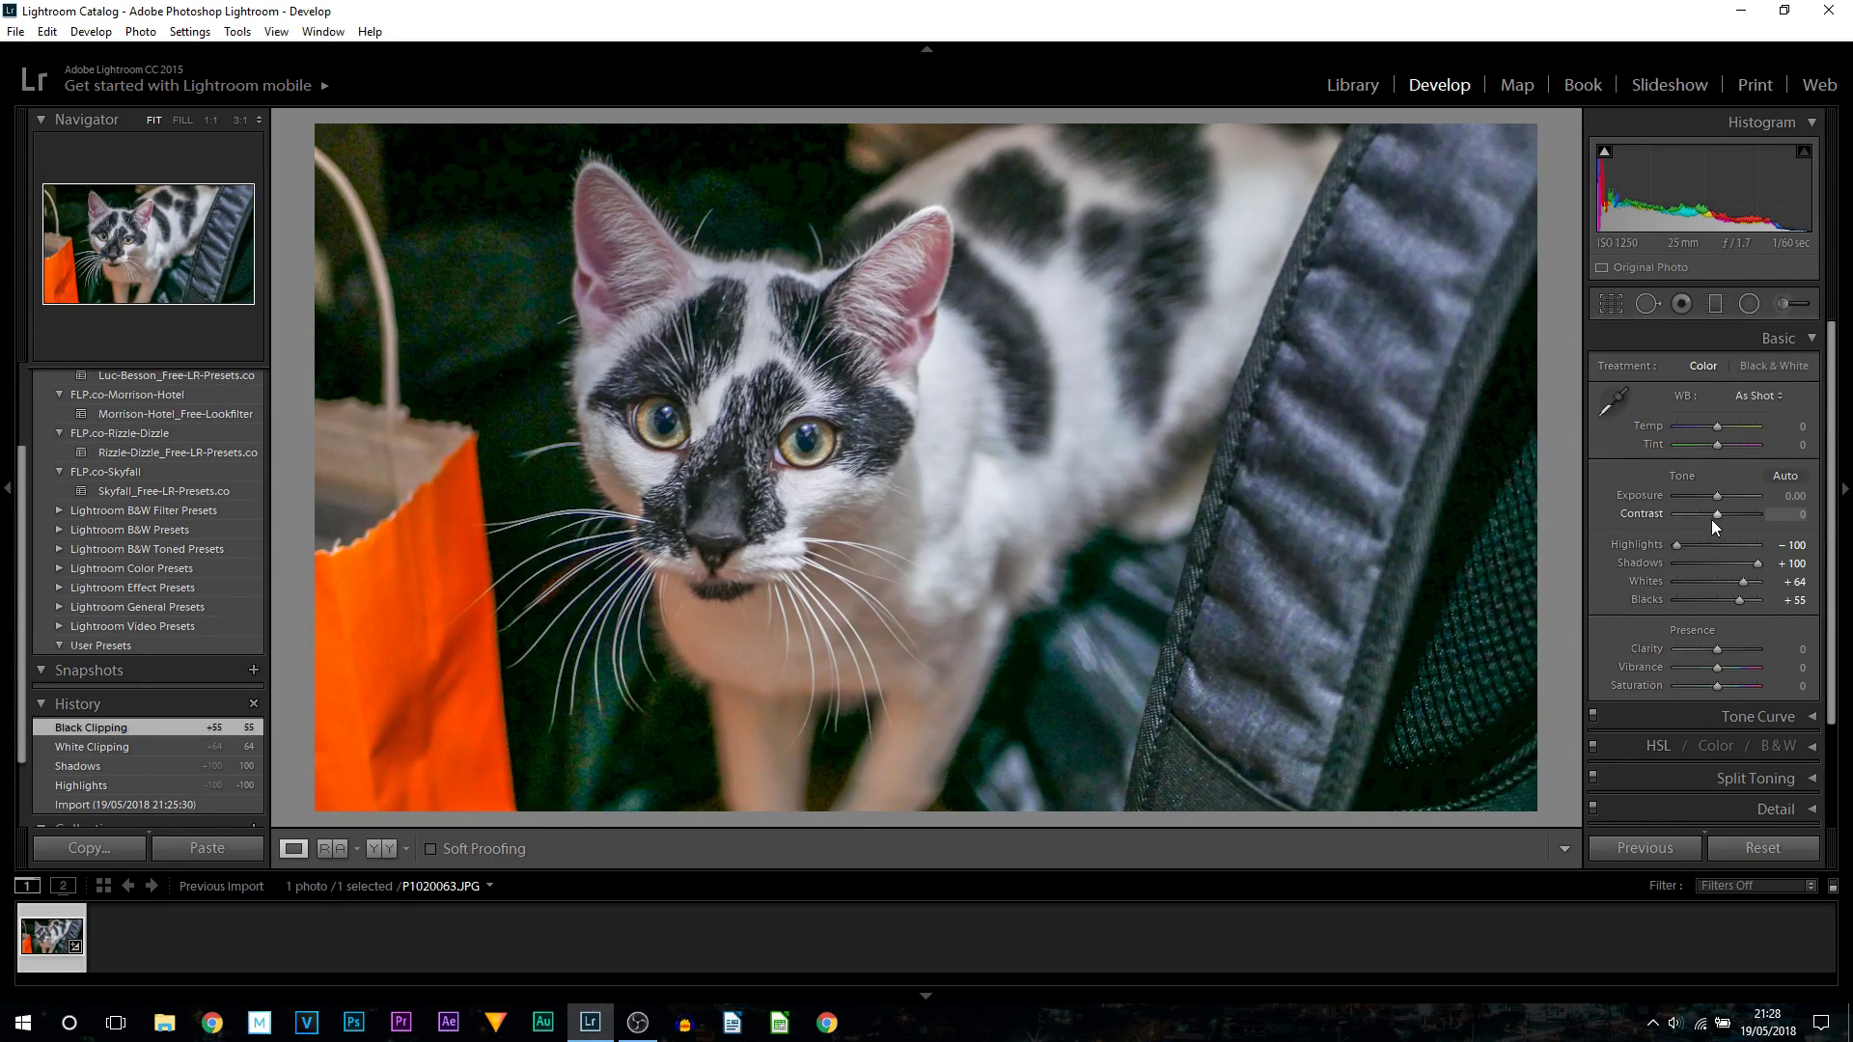
{"action": "left_click_drag", "start_coordinate": [1718, 518], "coordinate": [1724, 520]}
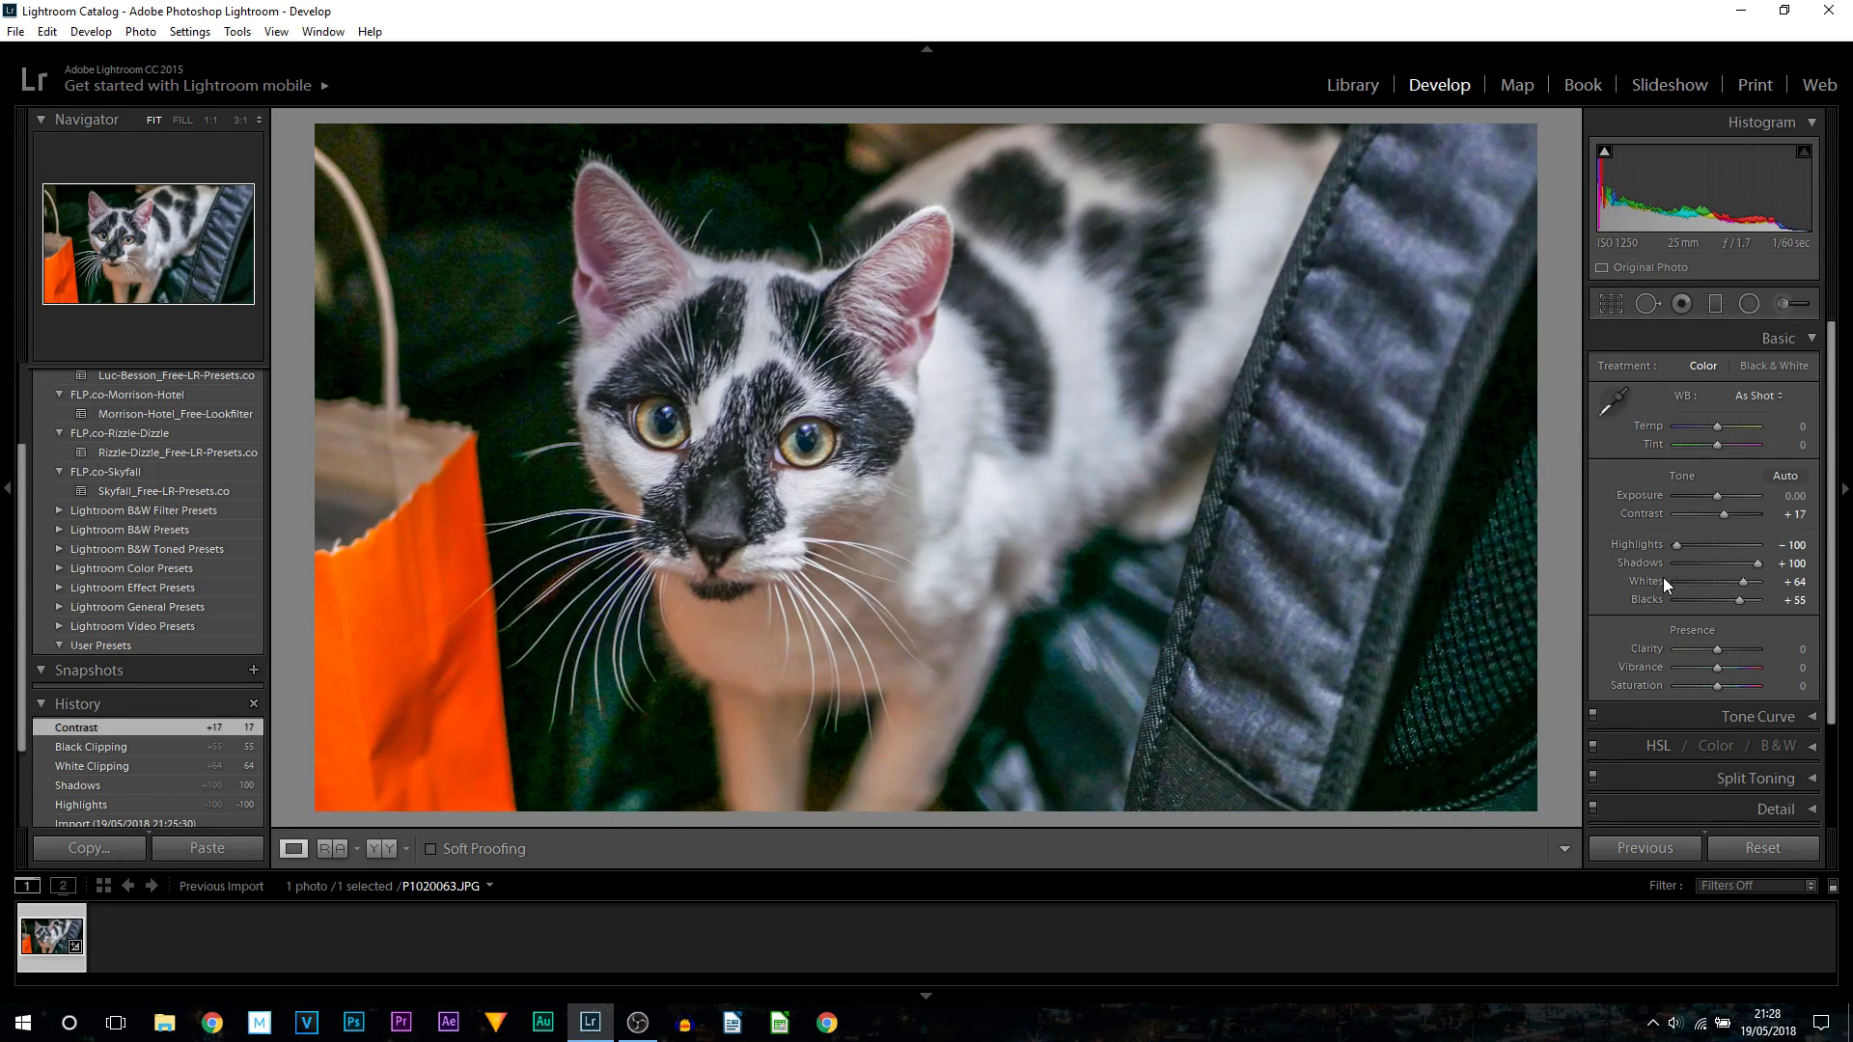
{"action": "left_click", "coordinate": [1612, 405]}
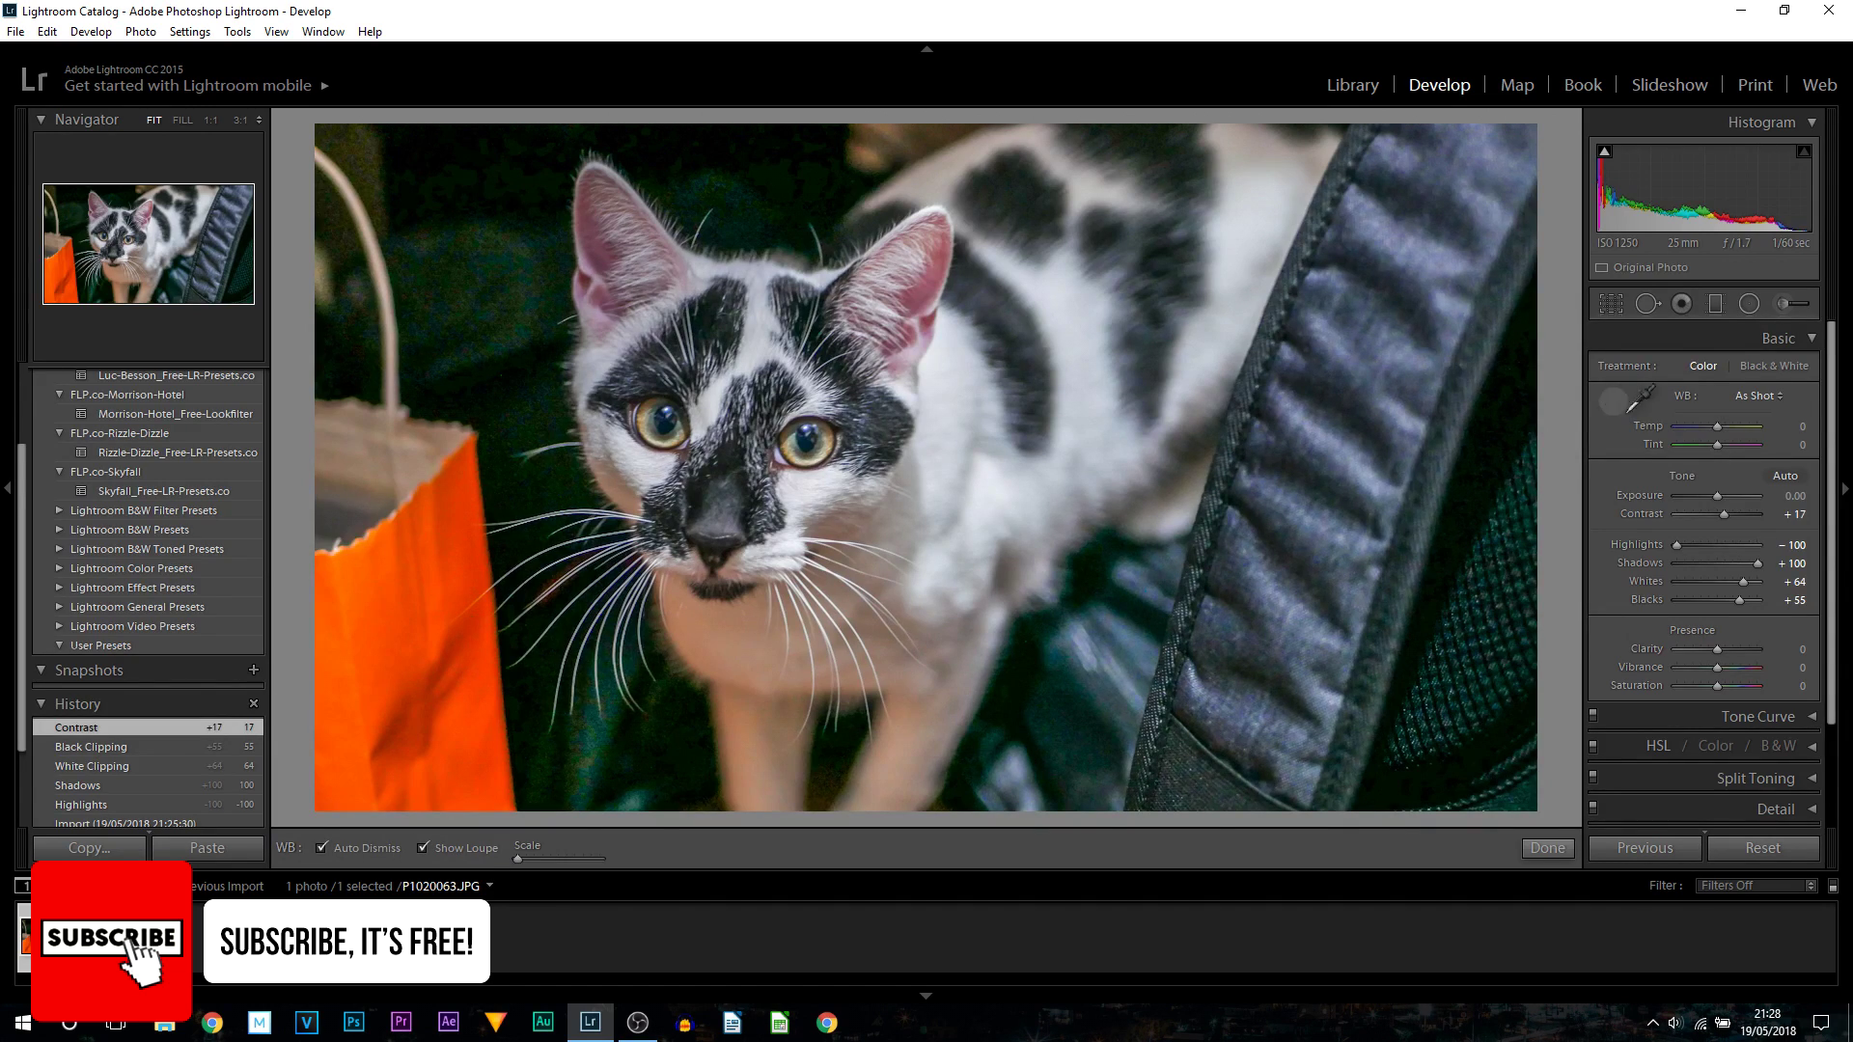
Step: Sample a neutral spot for a Custom white balance, then set Temp to +2 with Tint at −14
{"action": "left_click", "coordinate": [447, 436]}
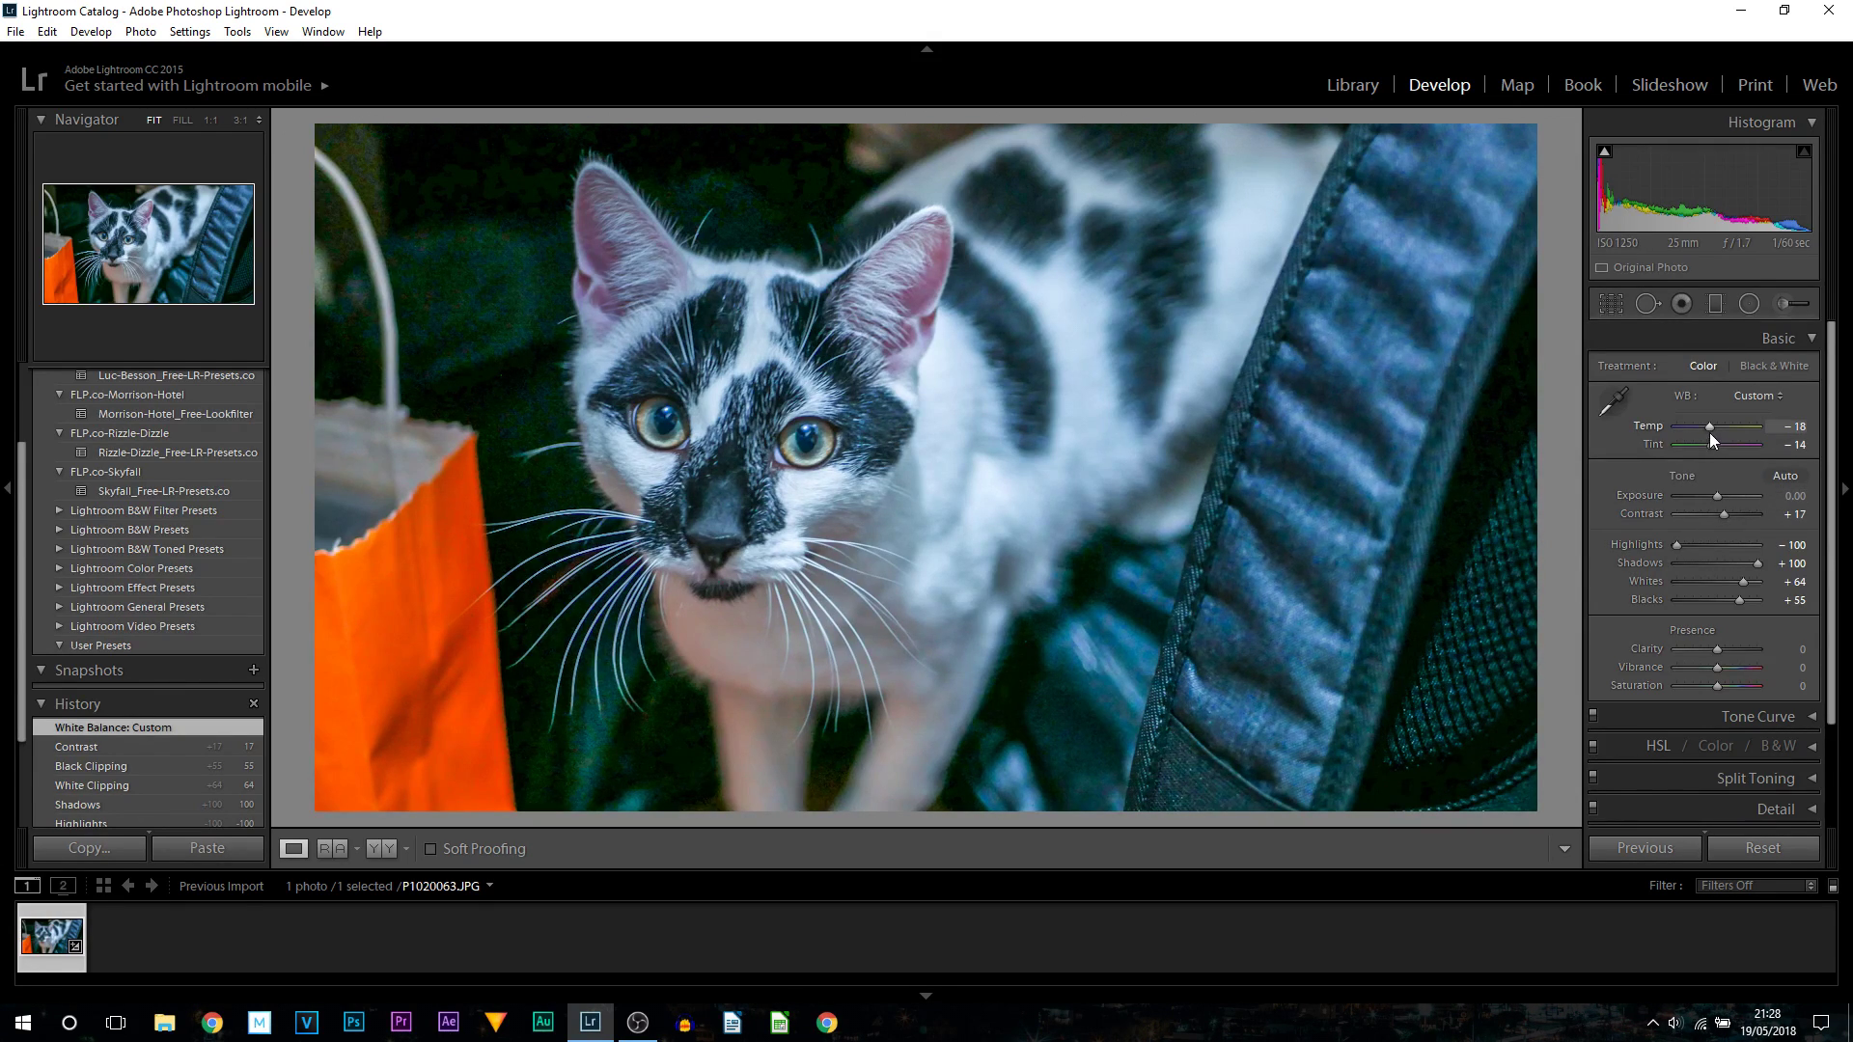
{"action": "left_click_drag", "start_coordinate": [1710, 428], "coordinate": [1718, 426]}
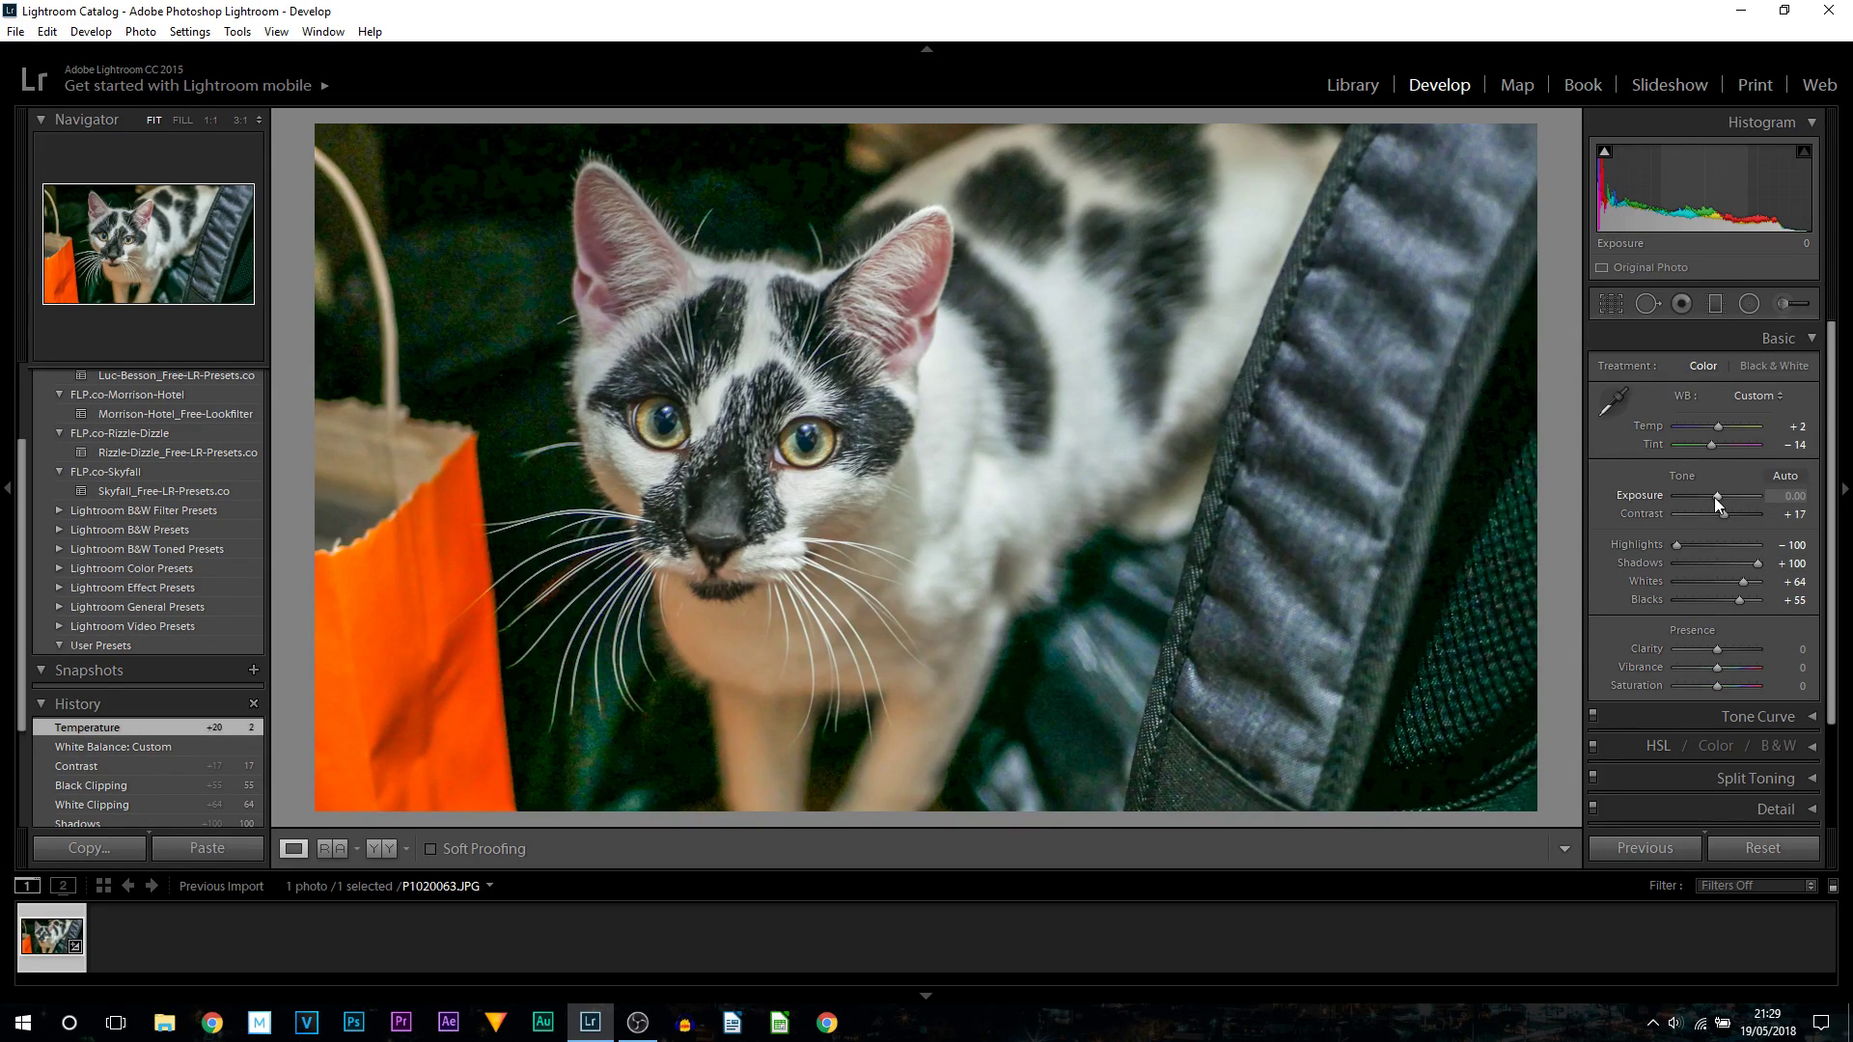
Step: Raise Exposure to +0.95, reduce Shadows to +50 and ease Highlights back to −74
{"action": "left_click_drag", "start_coordinate": [1713, 496], "coordinate": [1721, 500]}
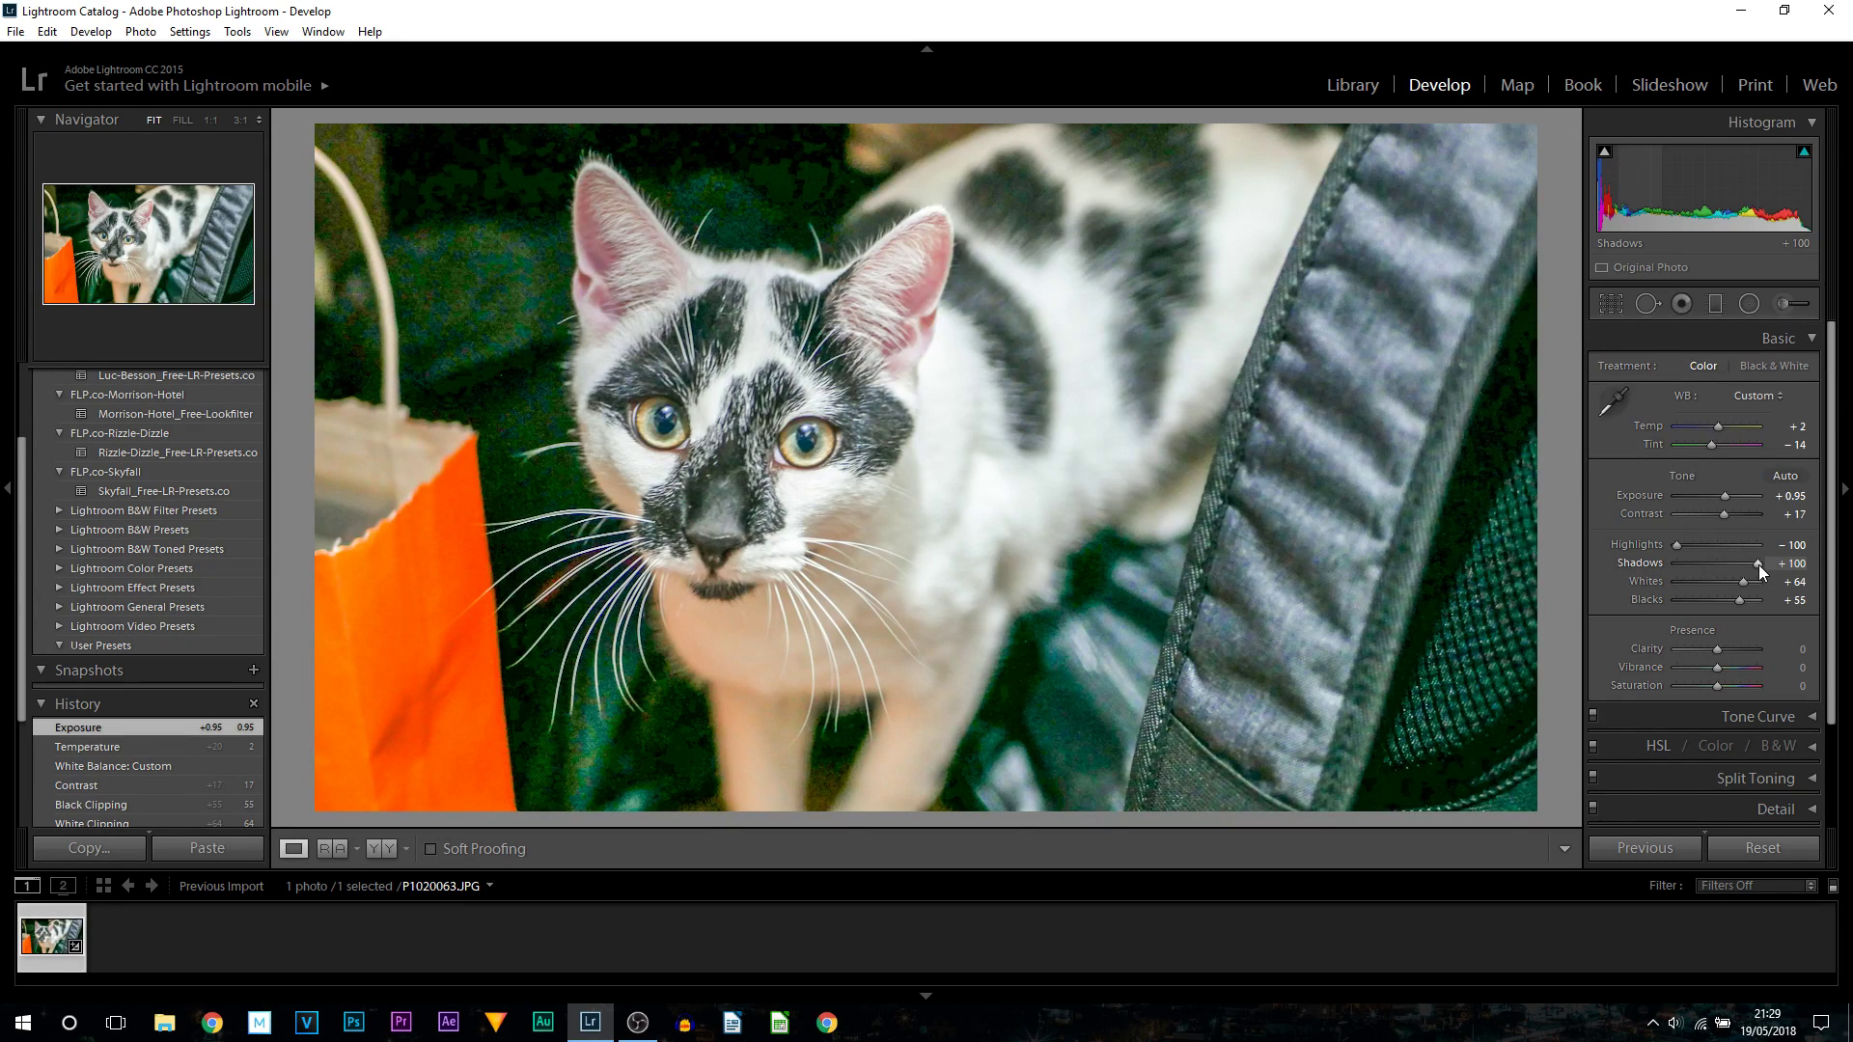
{"action": "mouse_move", "coordinate": [1758, 564]}
{"action": "left_mouse_down"}
{"action": "mouse_move", "coordinate": [1692, 570]}
{"action": "mouse_move", "coordinate": [1738, 572]}
{"action": "left_mouse_up"}
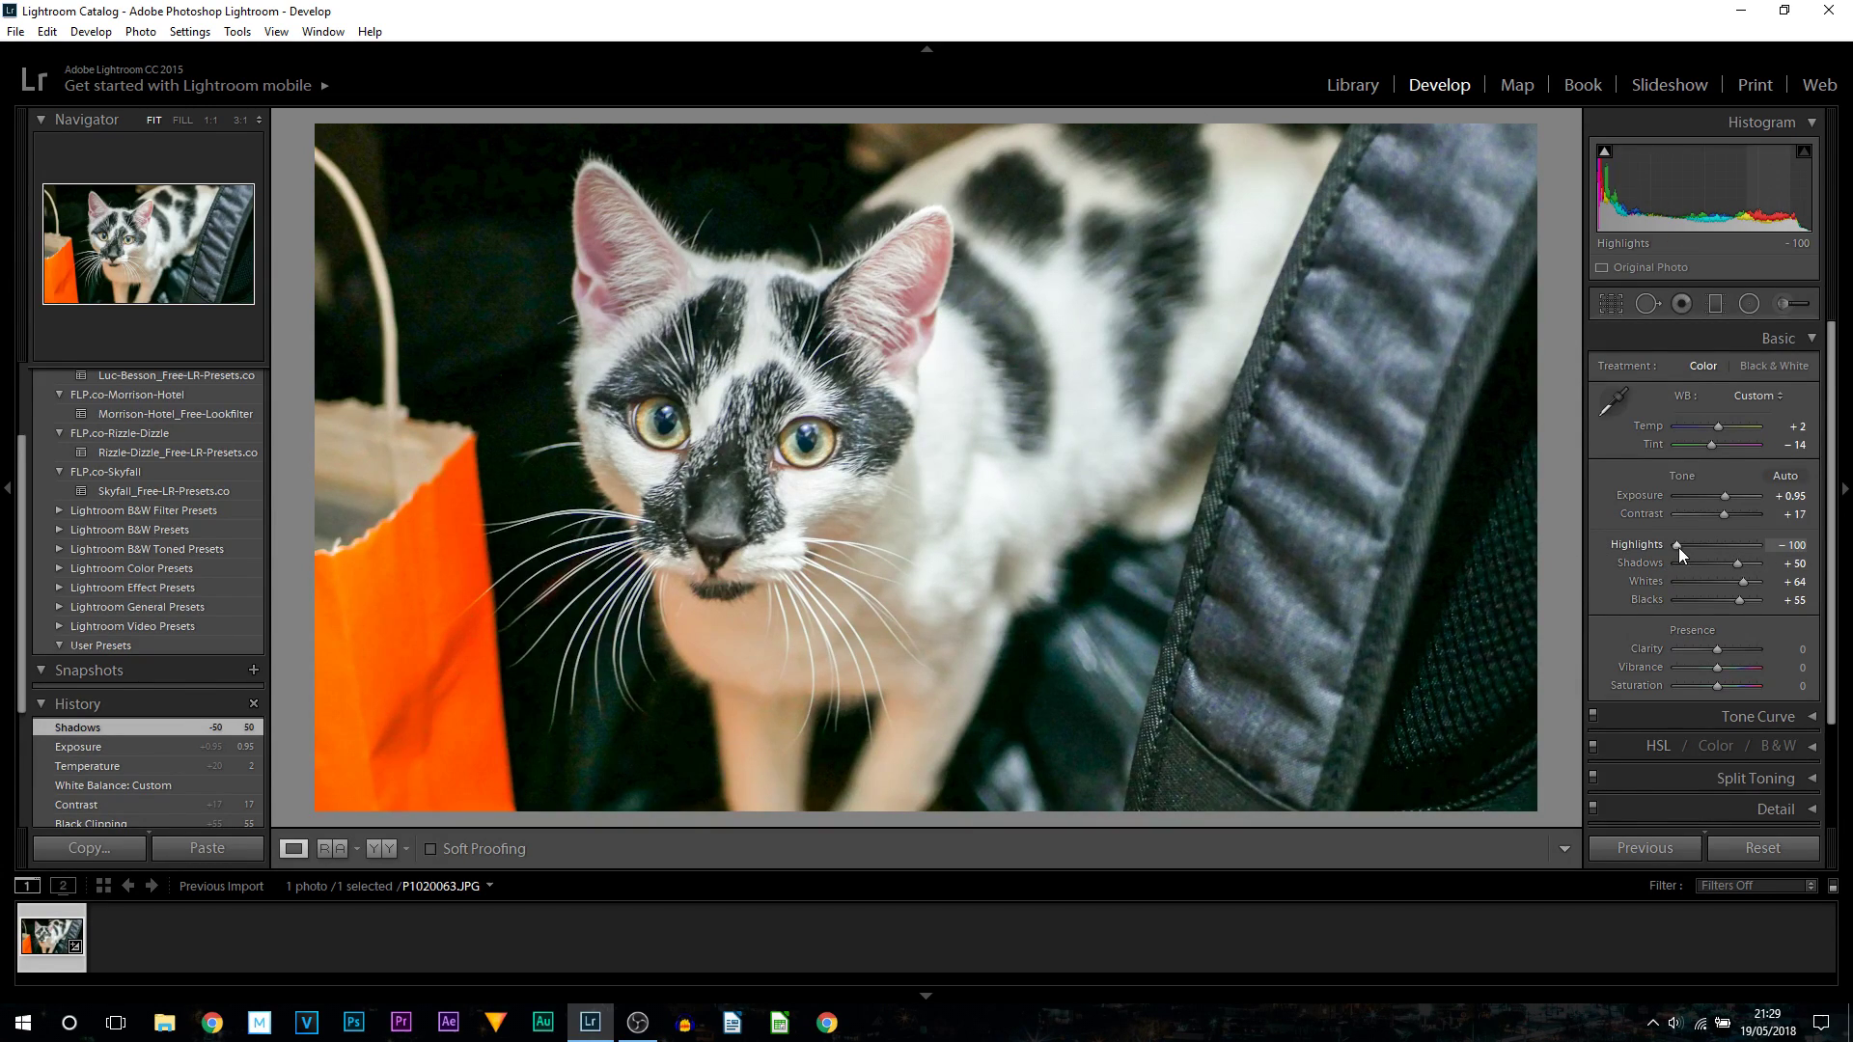
{"action": "mouse_move", "coordinate": [1679, 546]}
{"action": "left_mouse_down"}
{"action": "mouse_move", "coordinate": [1704, 548]}
{"action": "mouse_move", "coordinate": [1688, 550]}
{"action": "left_mouse_up"}
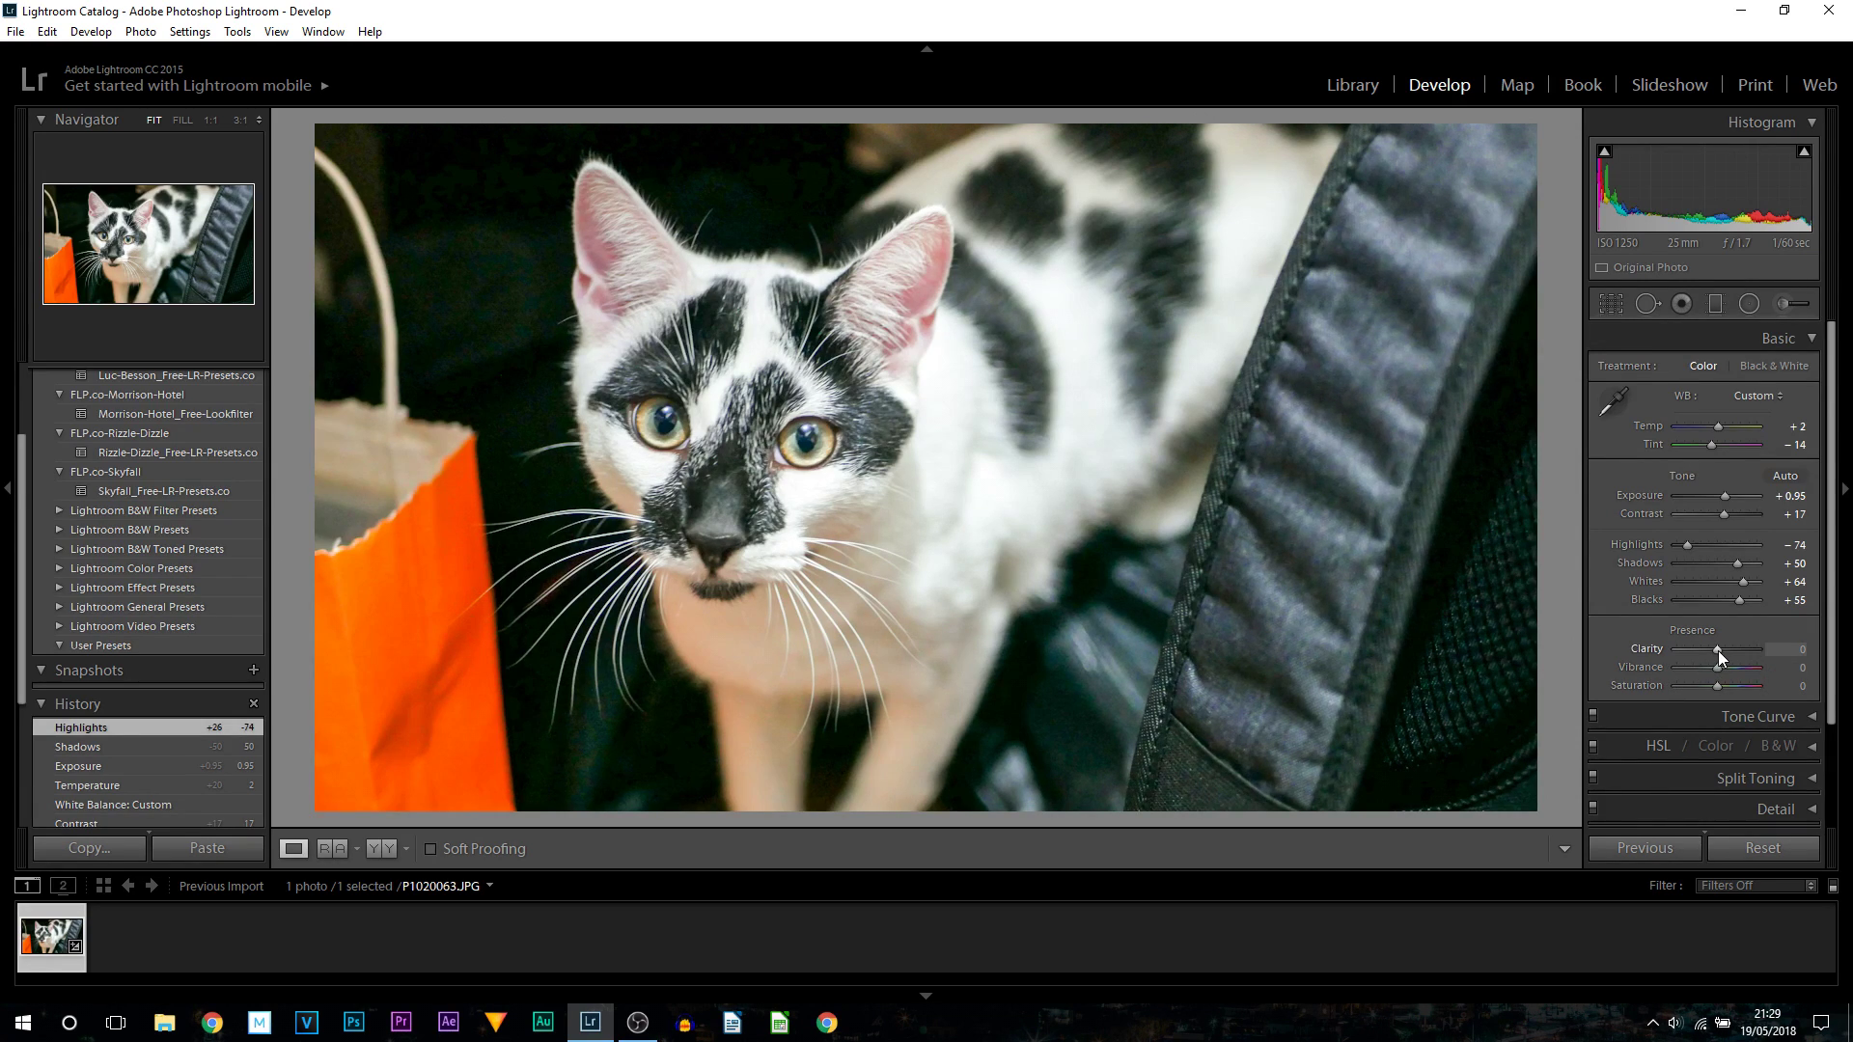
Step: Set Clarity to +14 and Vibrance to +19 in the Presence section
{"action": "left_click_drag", "start_coordinate": [1717, 651], "coordinate": [1762, 647]}
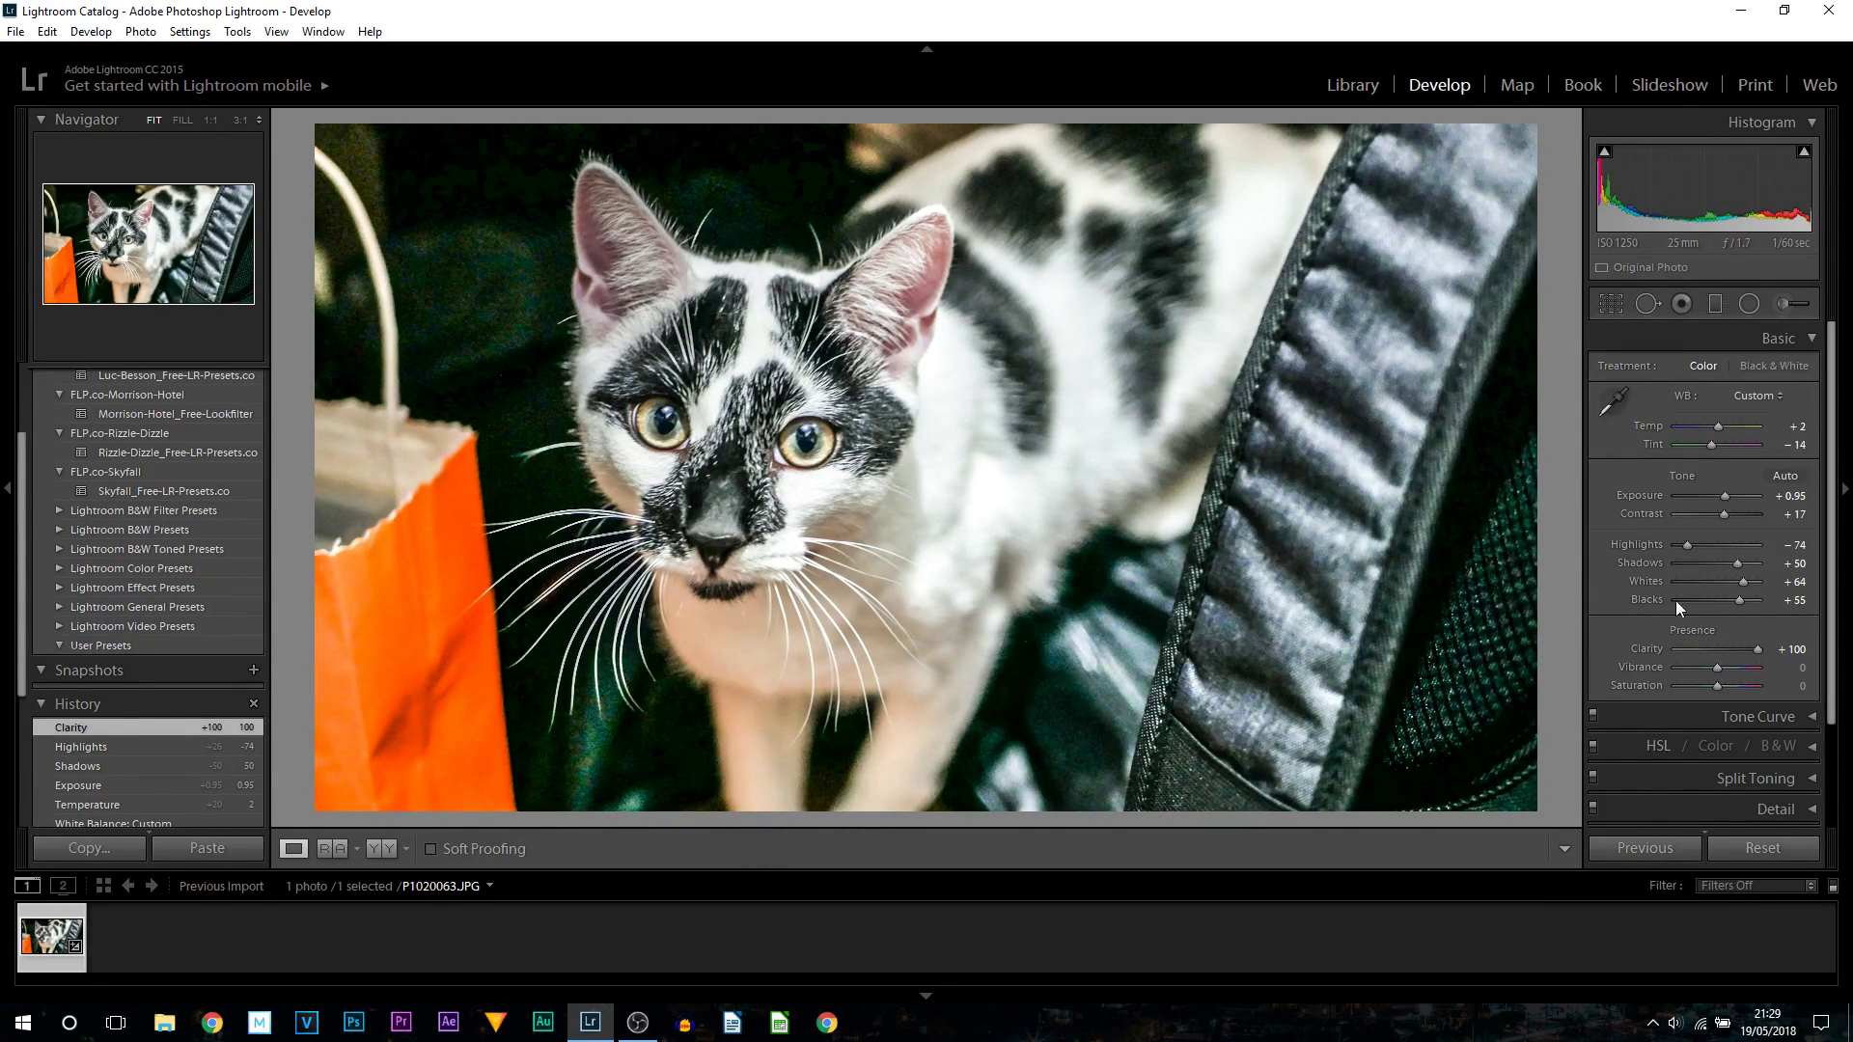
{"action": "left_click_drag", "start_coordinate": [1750, 647], "coordinate": [1726, 654]}
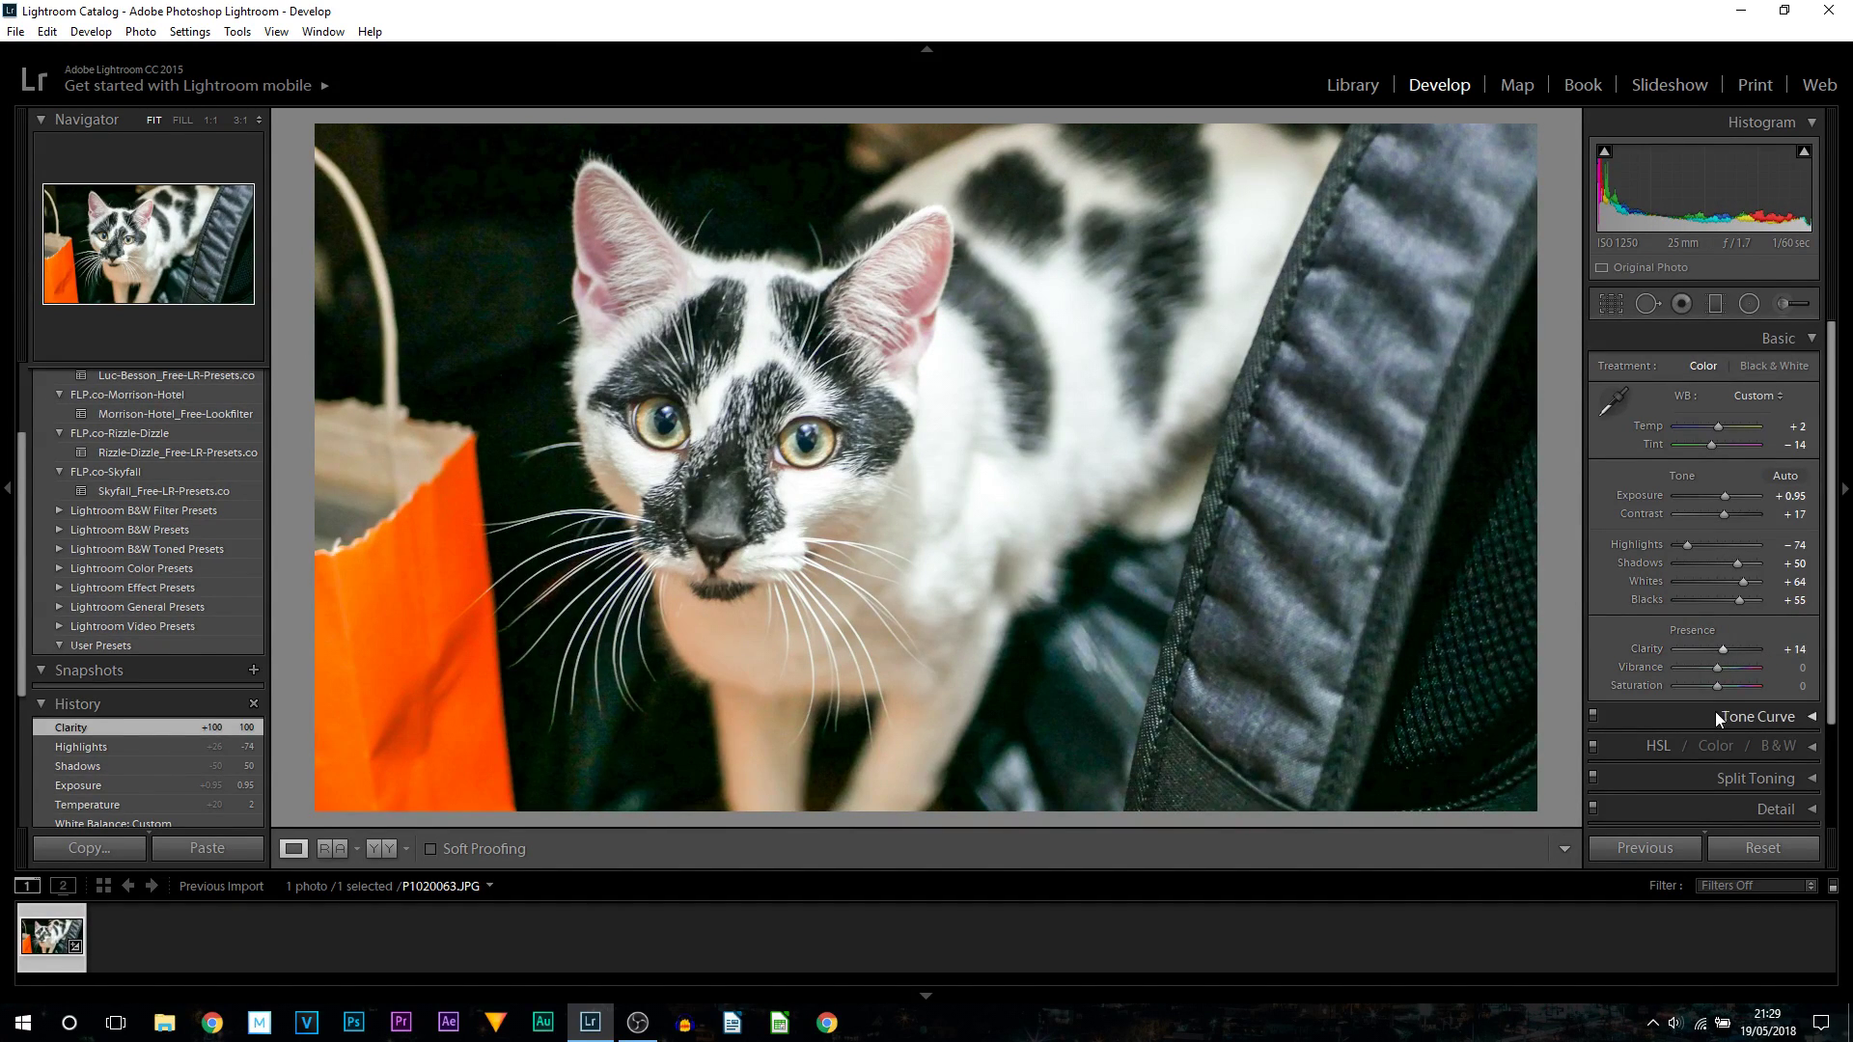
{"action": "left_click_drag", "start_coordinate": [1717, 671], "coordinate": [1758, 668]}
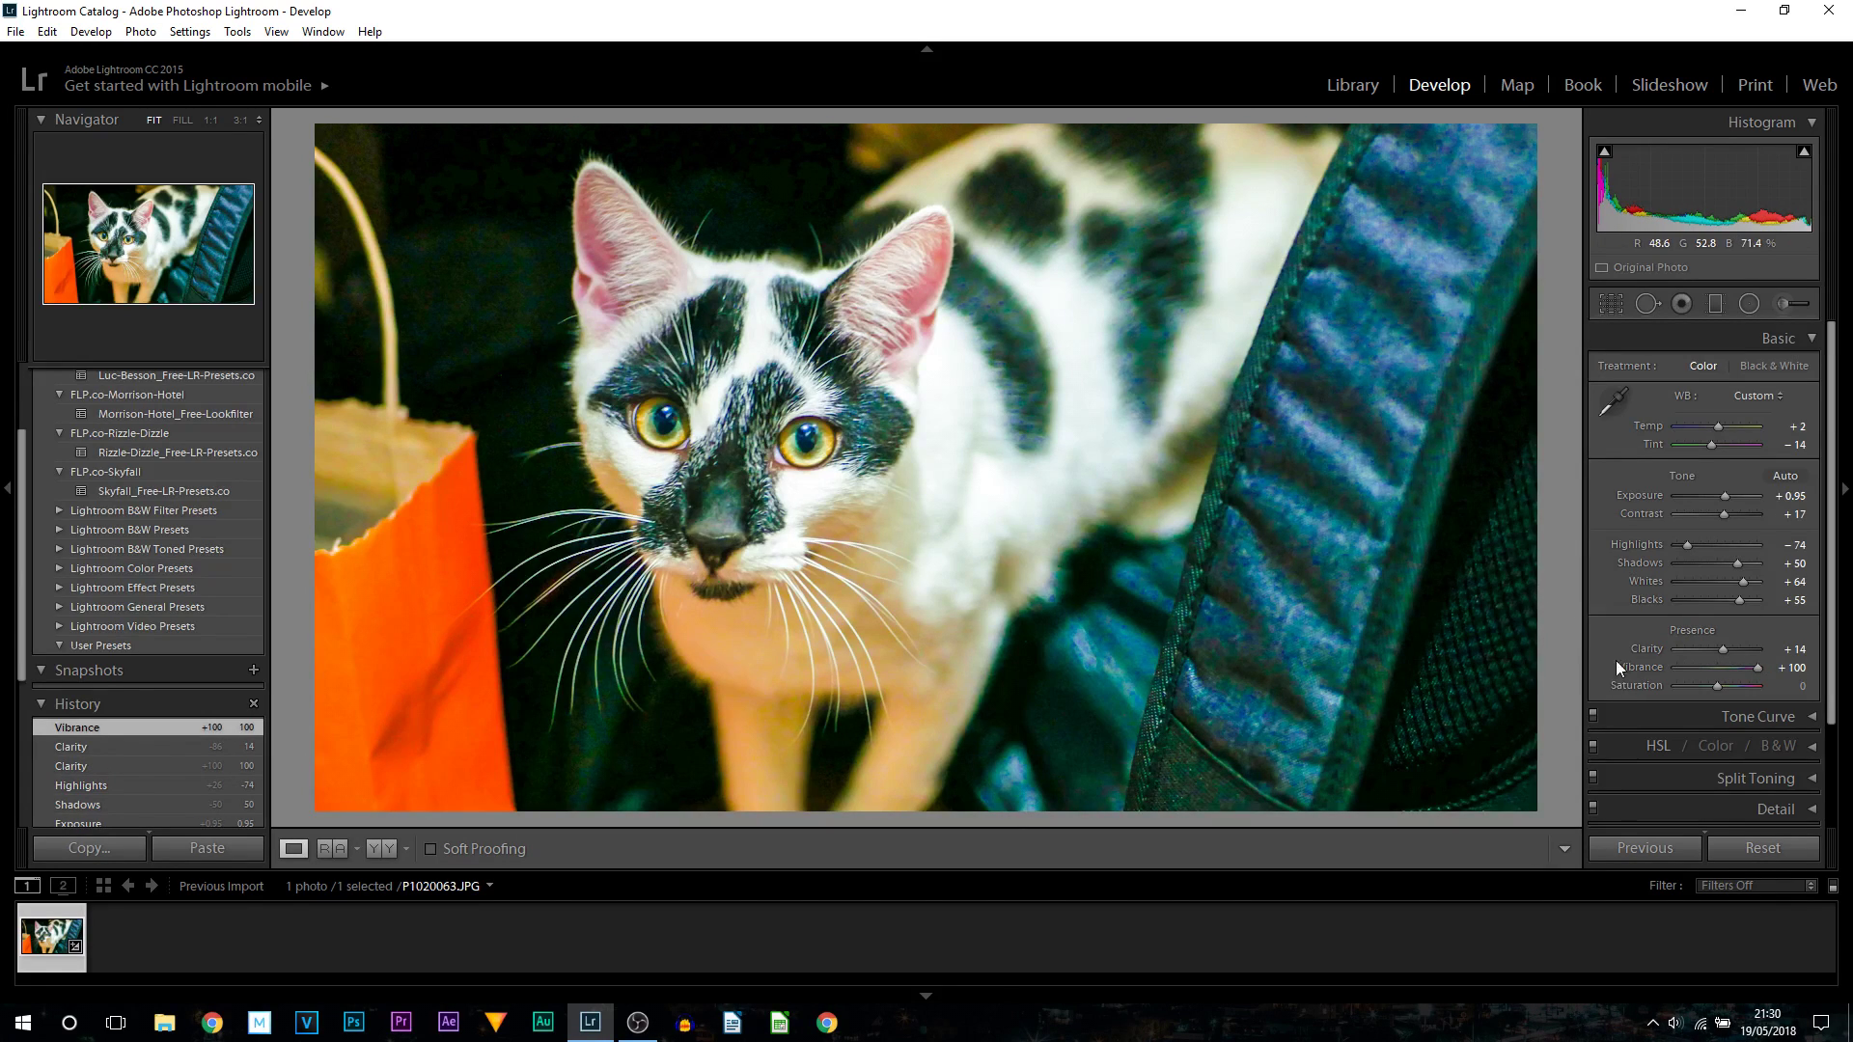
{"action": "left_click_drag", "start_coordinate": [1739, 668], "coordinate": [1728, 668]}
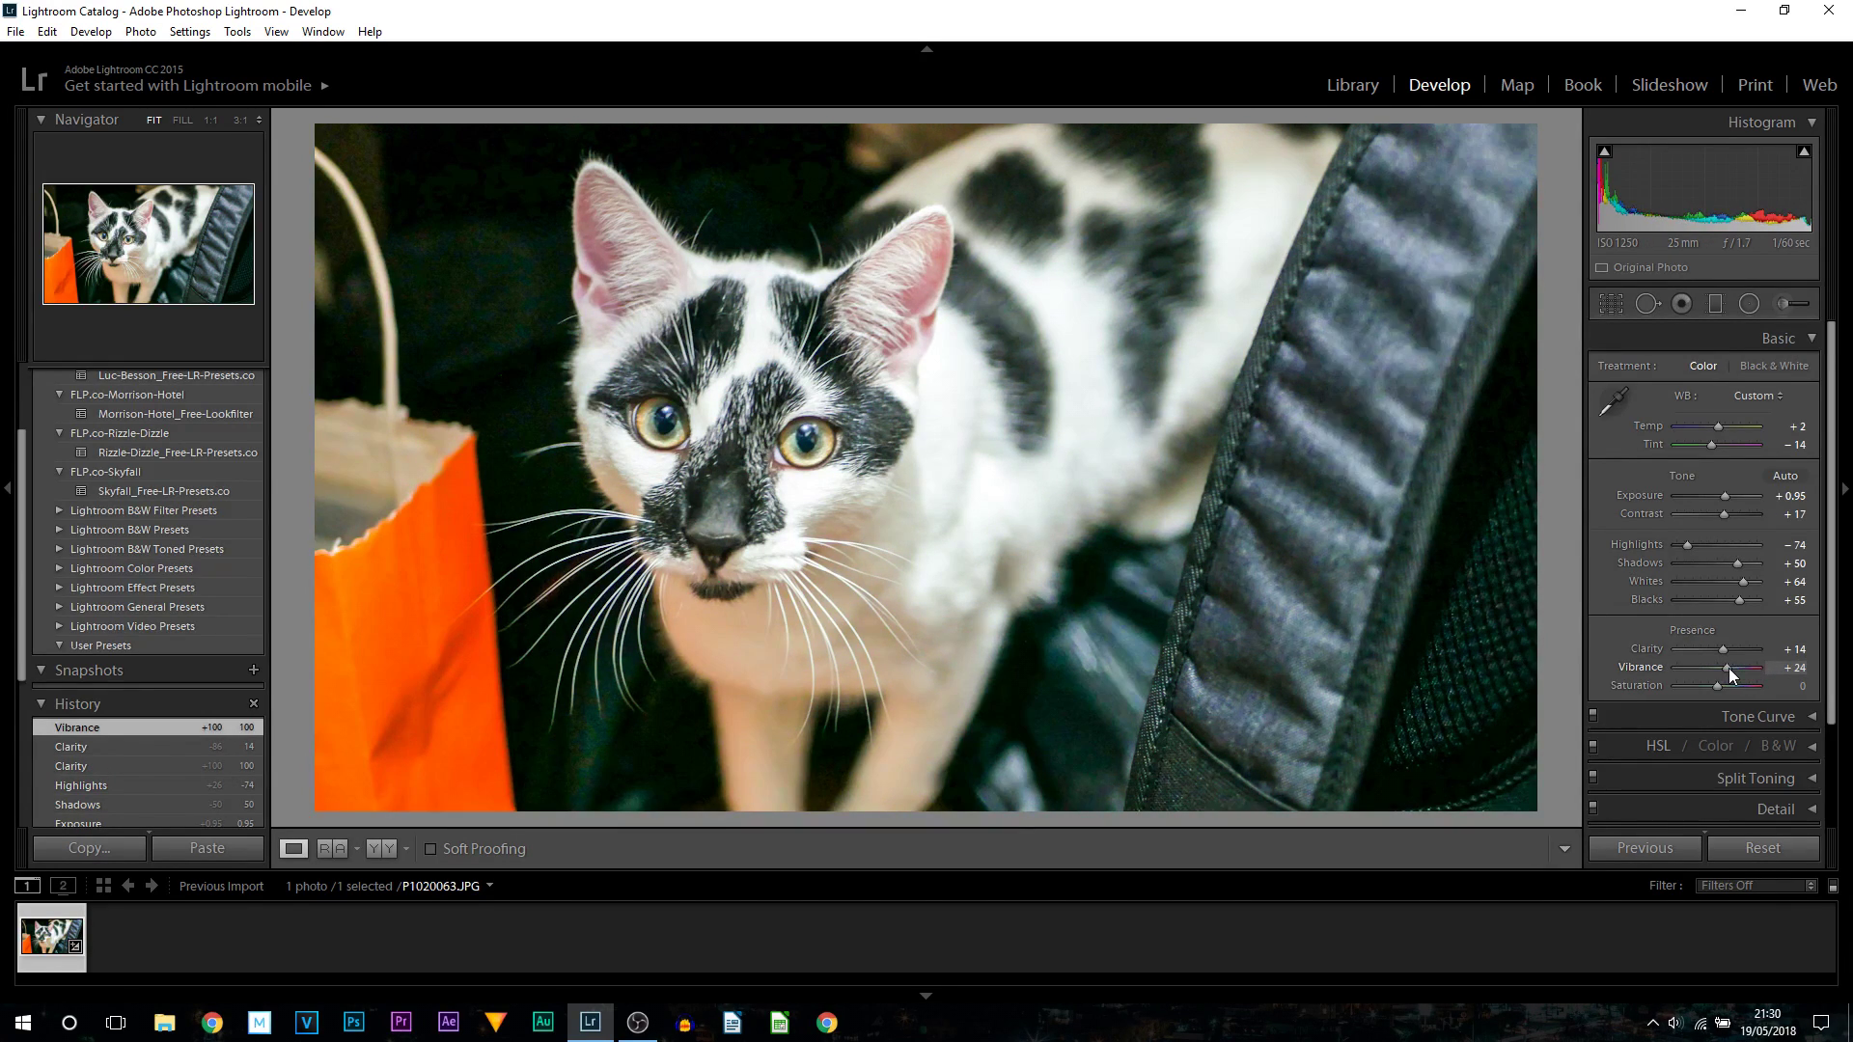
{"action": "left_click_drag", "start_coordinate": [1727, 667], "coordinate": [1728, 668]}
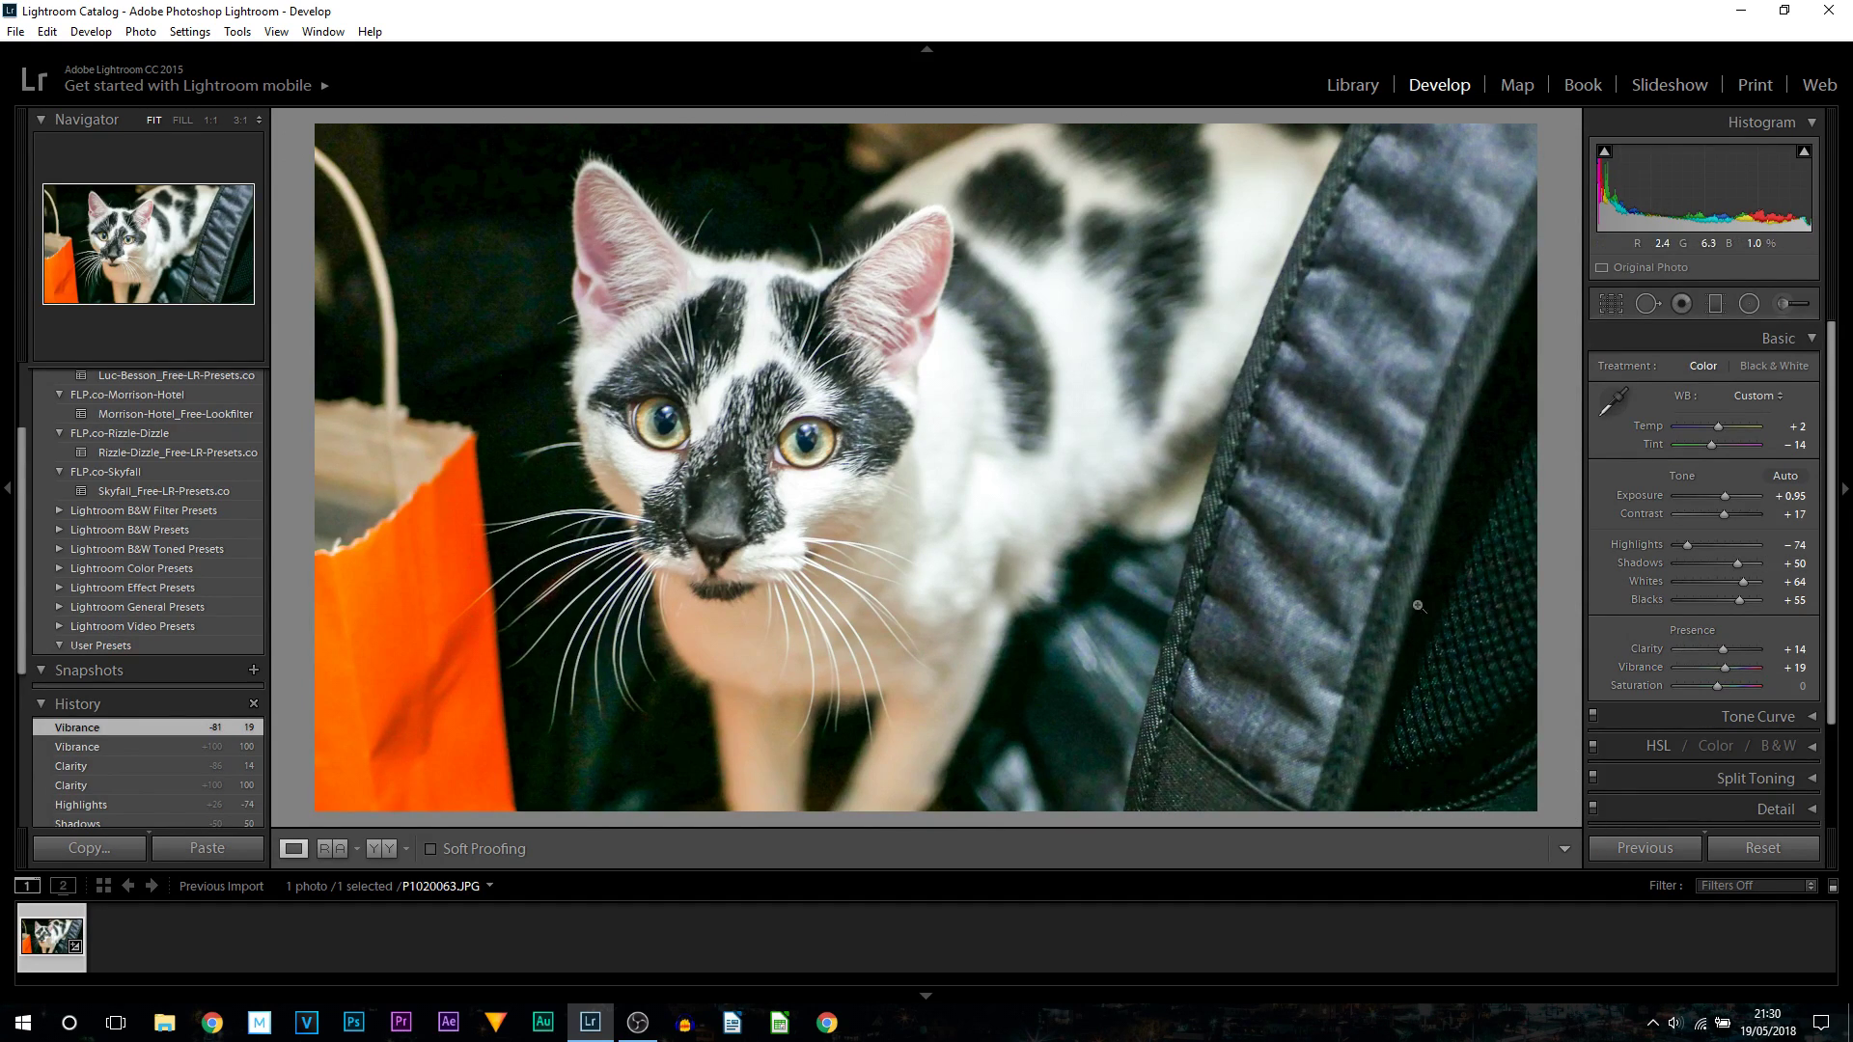
Step: Collapse Basic, expand Tone Curve and lower the Darks region to −7
{"action": "left_click", "coordinate": [1792, 340]}
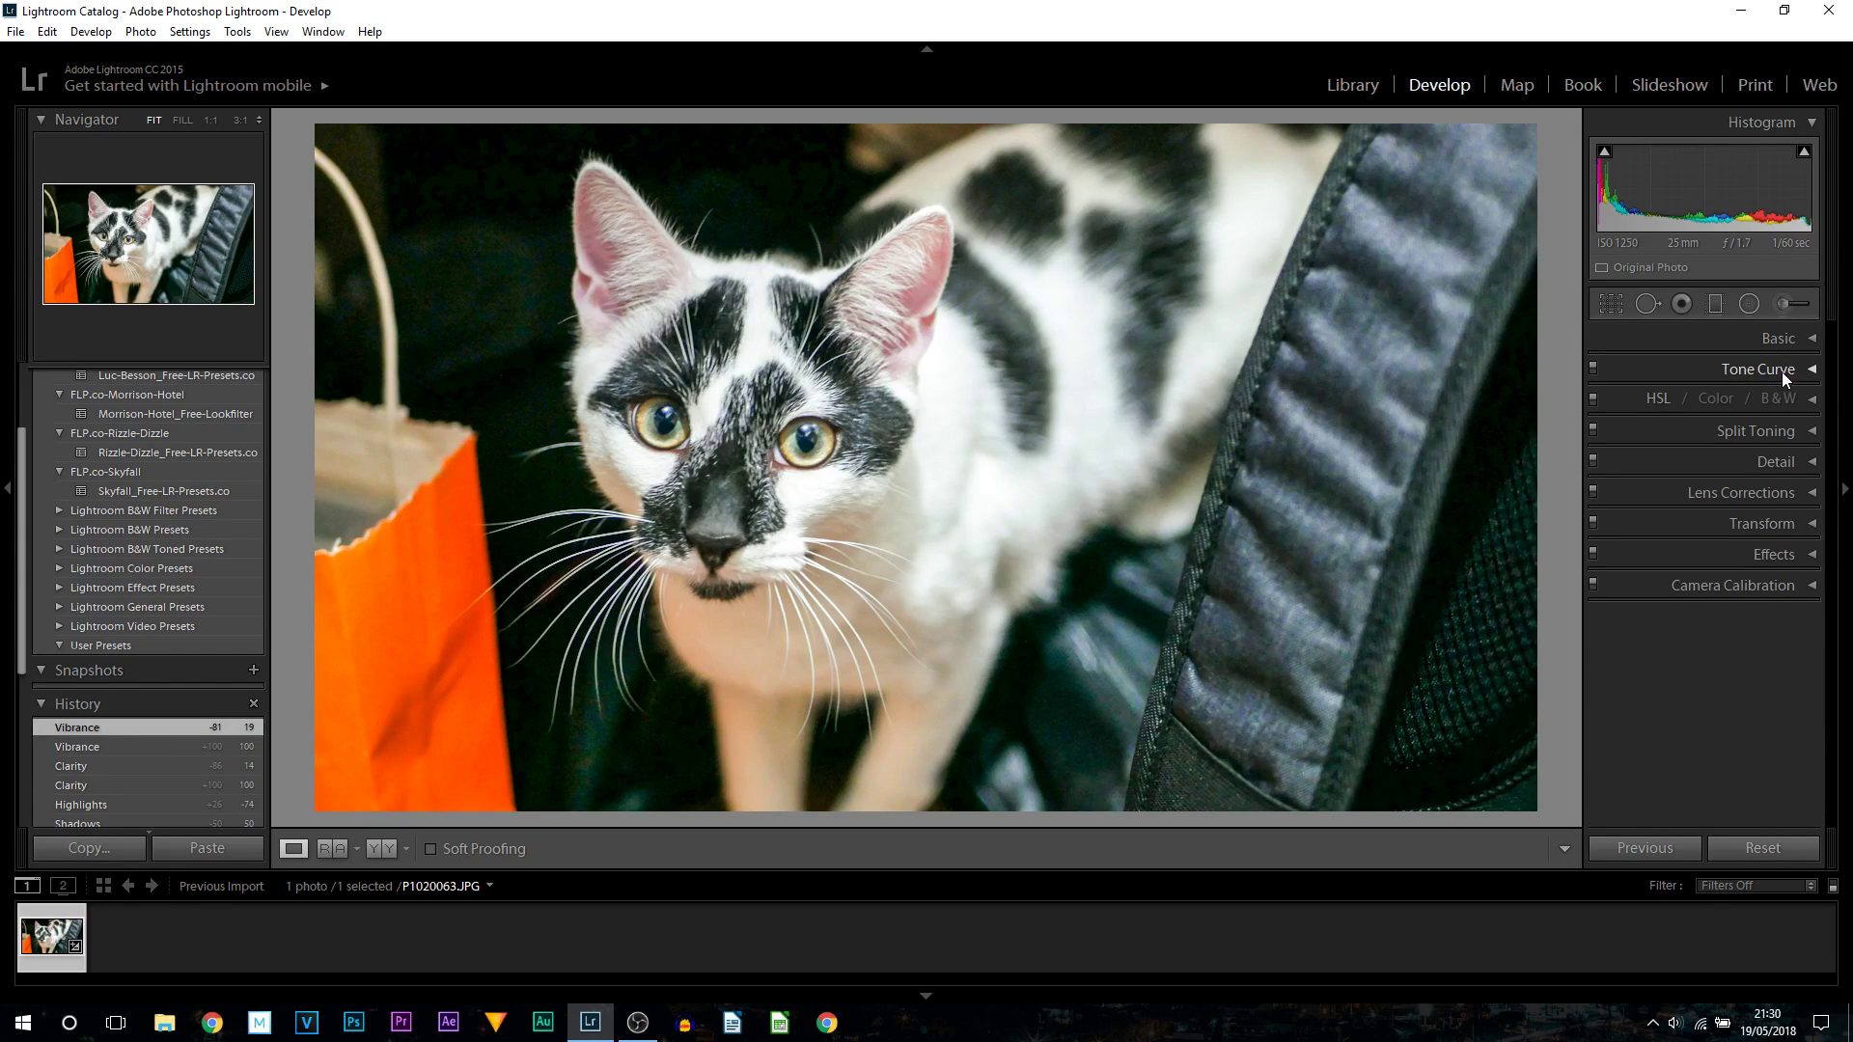
{"action": "left_click", "coordinate": [1781, 372]}
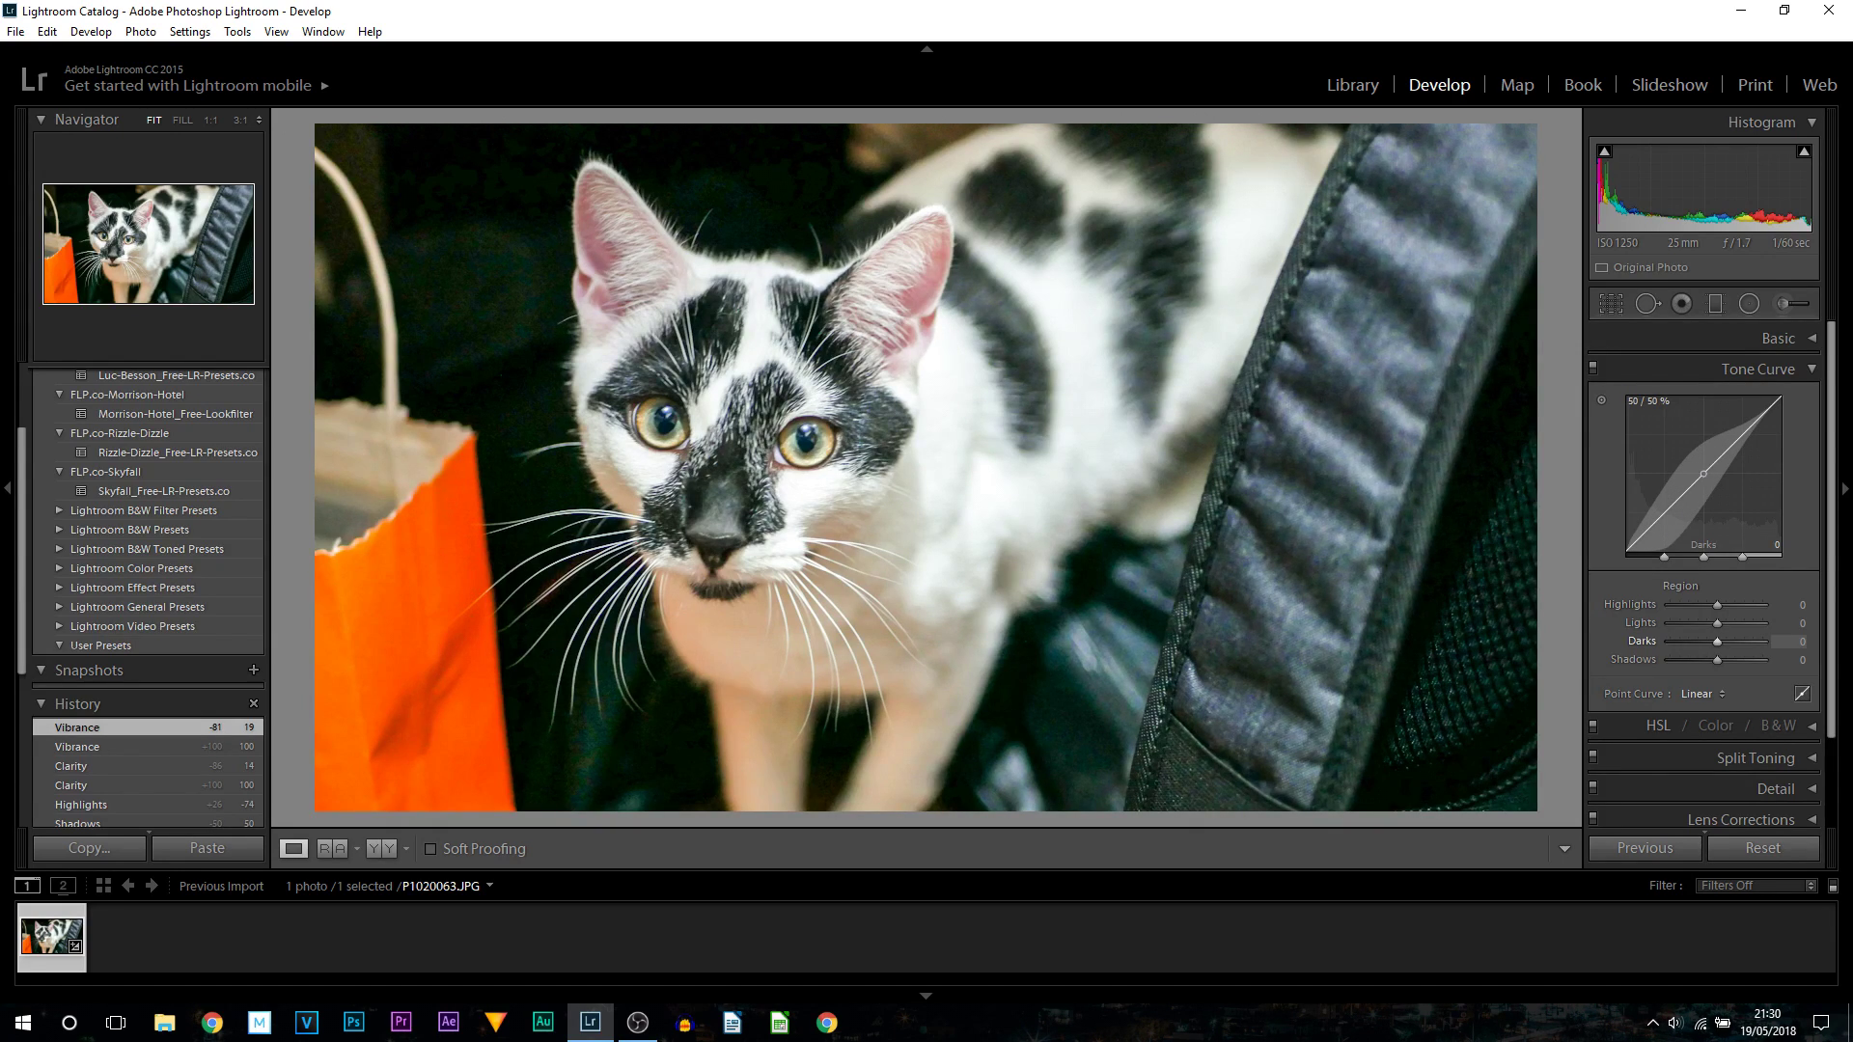
{"action": "mouse_move", "coordinate": [1703, 474]}
{"action": "left_mouse_down"}
{"action": "mouse_move", "coordinate": [1703, 457]}
{"action": "mouse_move", "coordinate": [1703, 476]}
{"action": "left_mouse_up"}
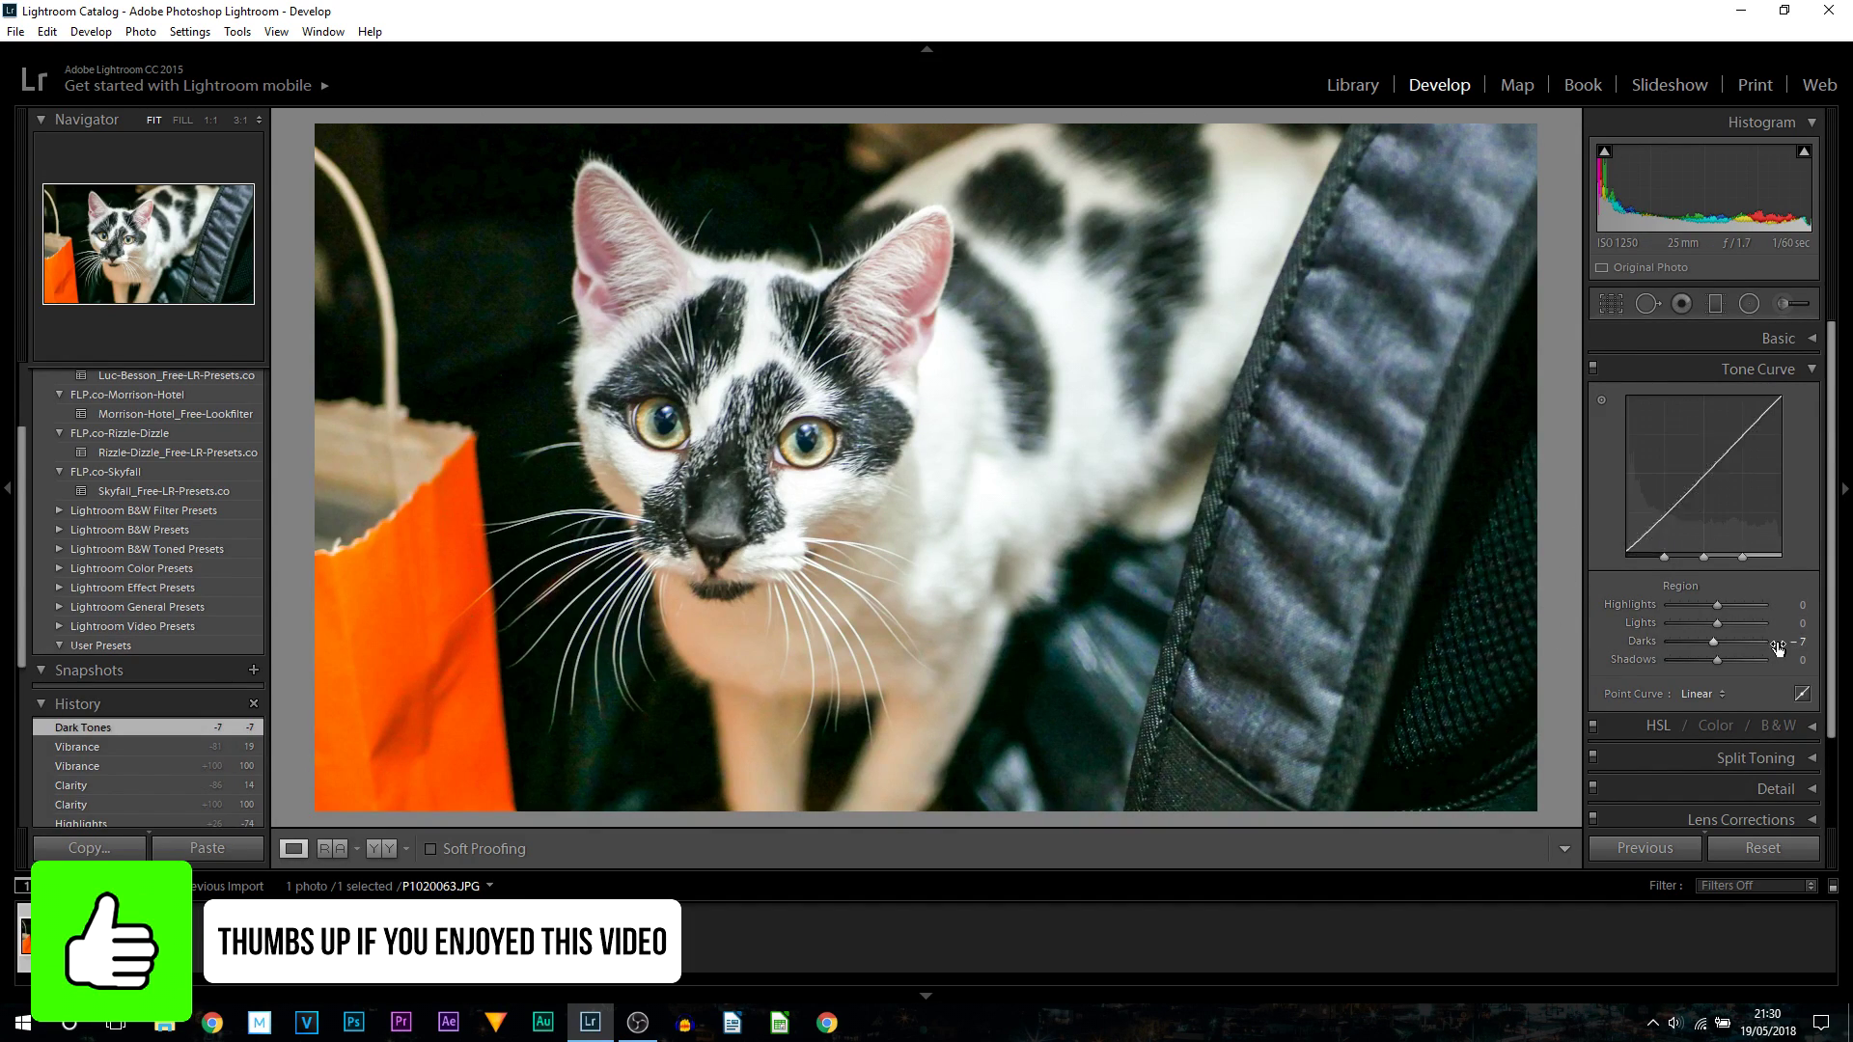
Step: Open the Detail panel and zoom its preview in on the cat's eye
{"action": "left_click", "coordinate": [1804, 374]}
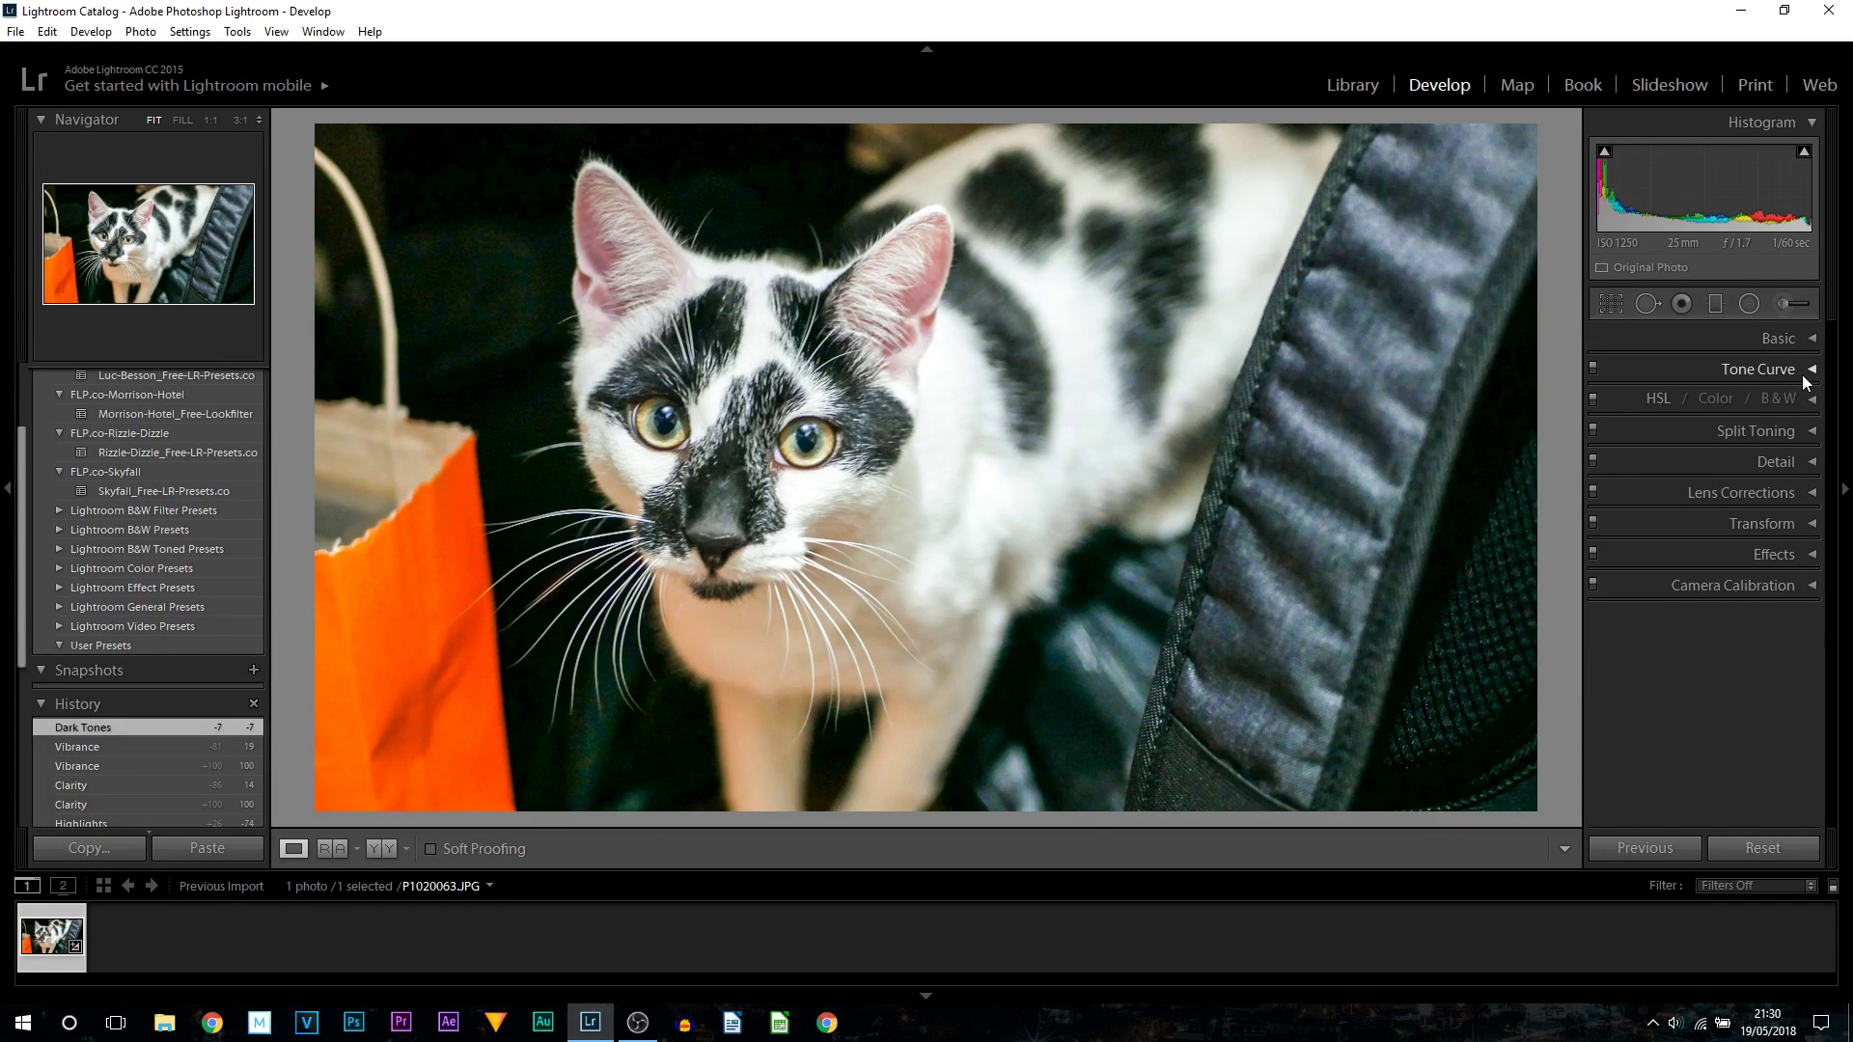
{"action": "left_click", "coordinate": [1785, 463]}
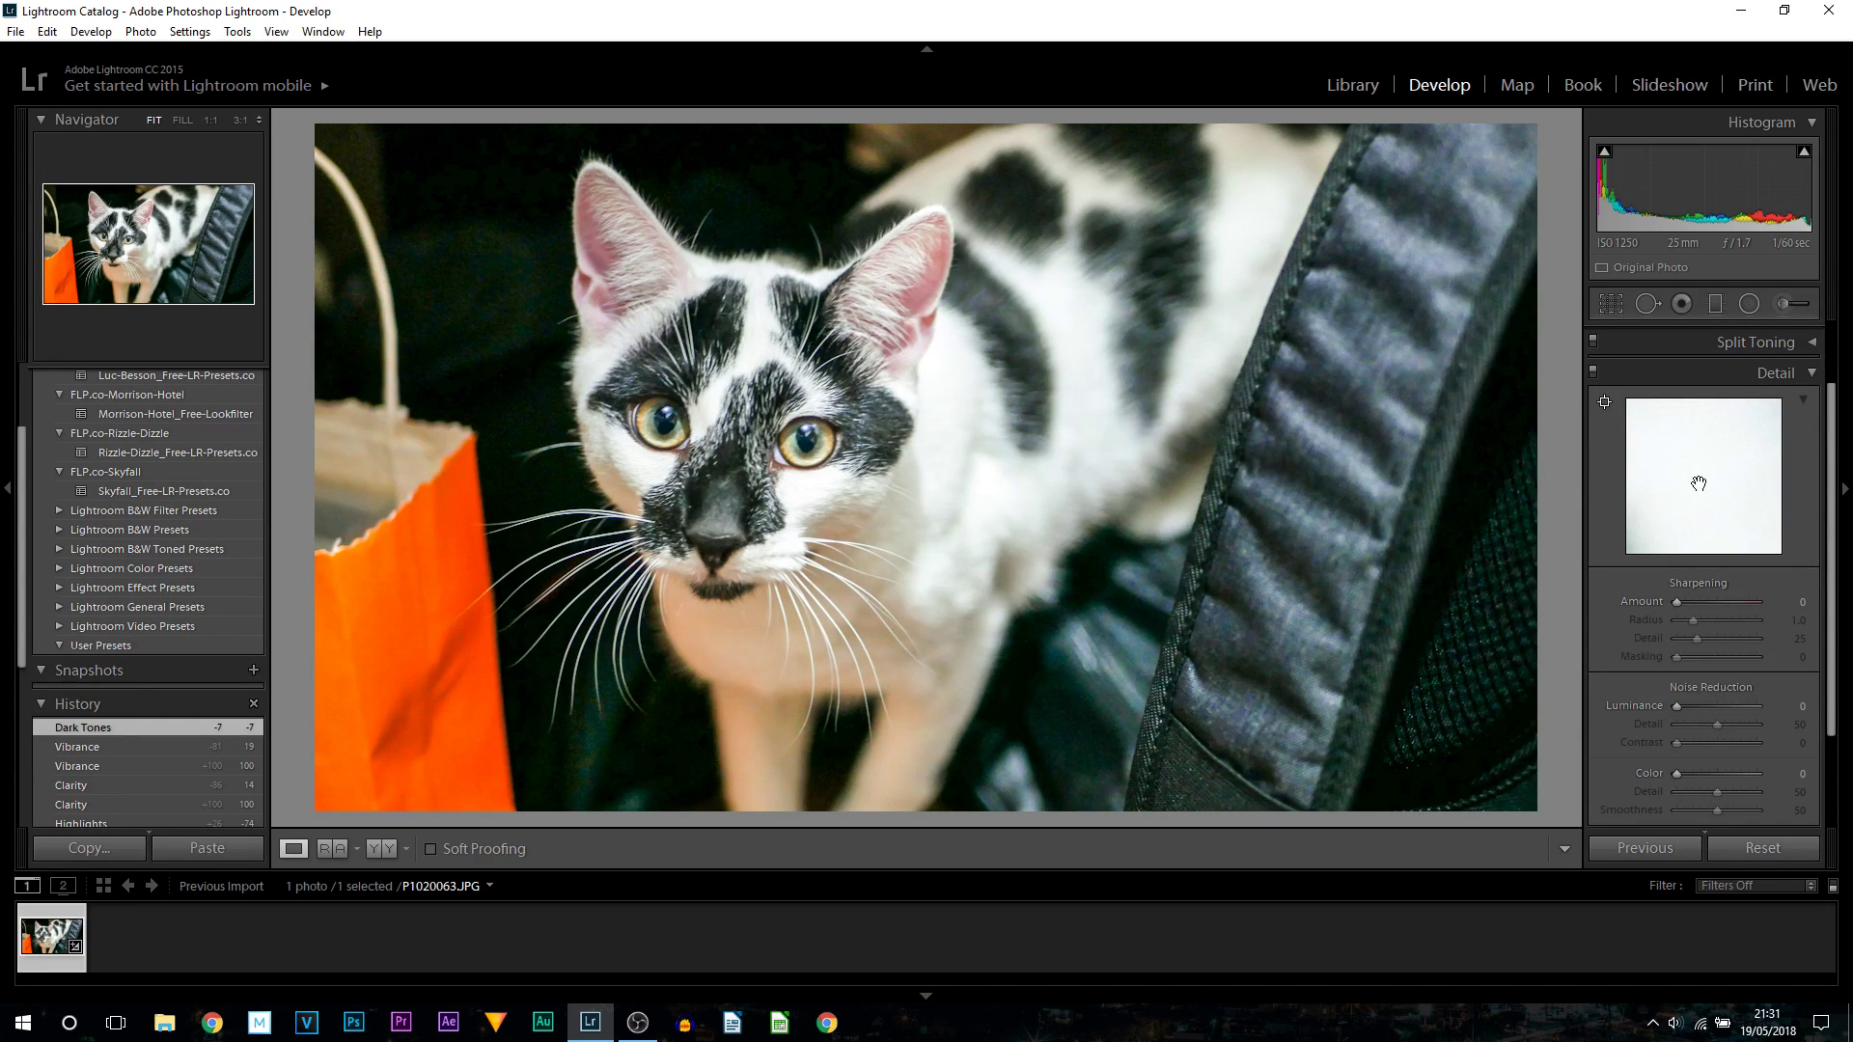
{"action": "left_click_drag", "start_coordinate": [1675, 480], "coordinate": [1681, 516]}
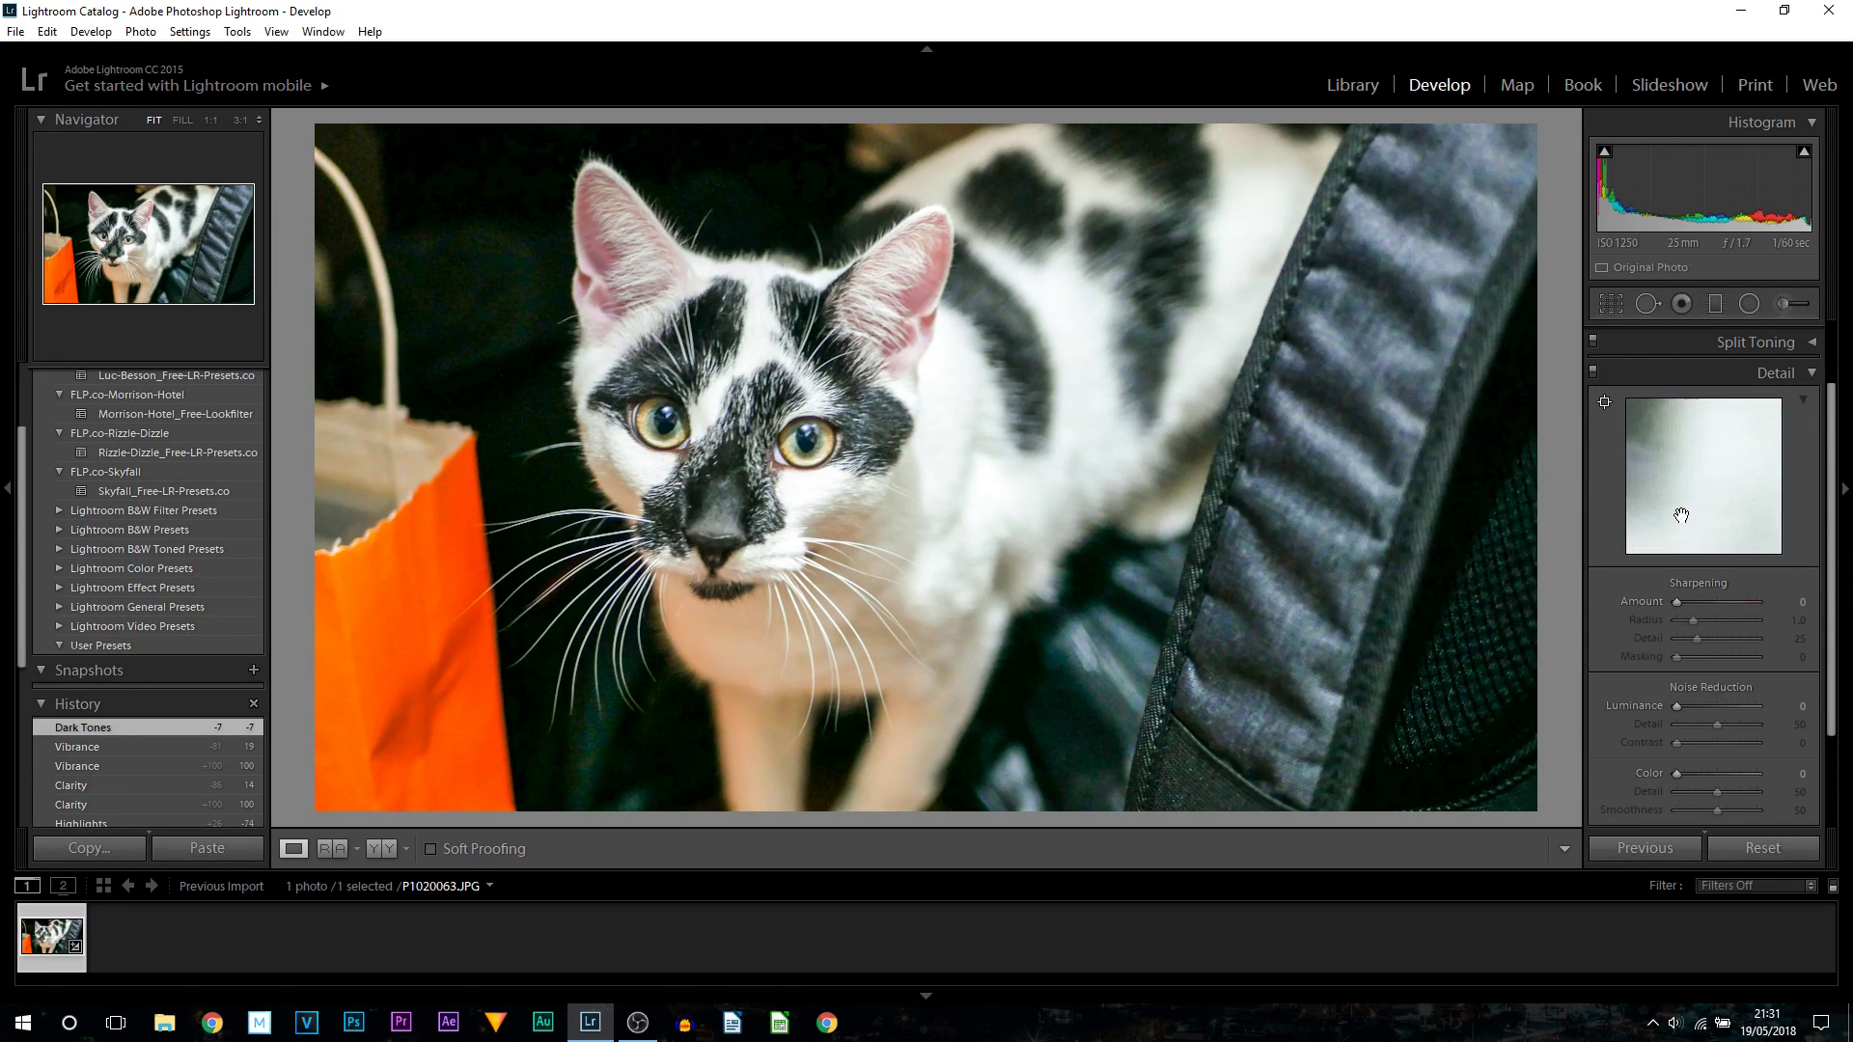
{"action": "left_click", "coordinate": [1681, 511]}
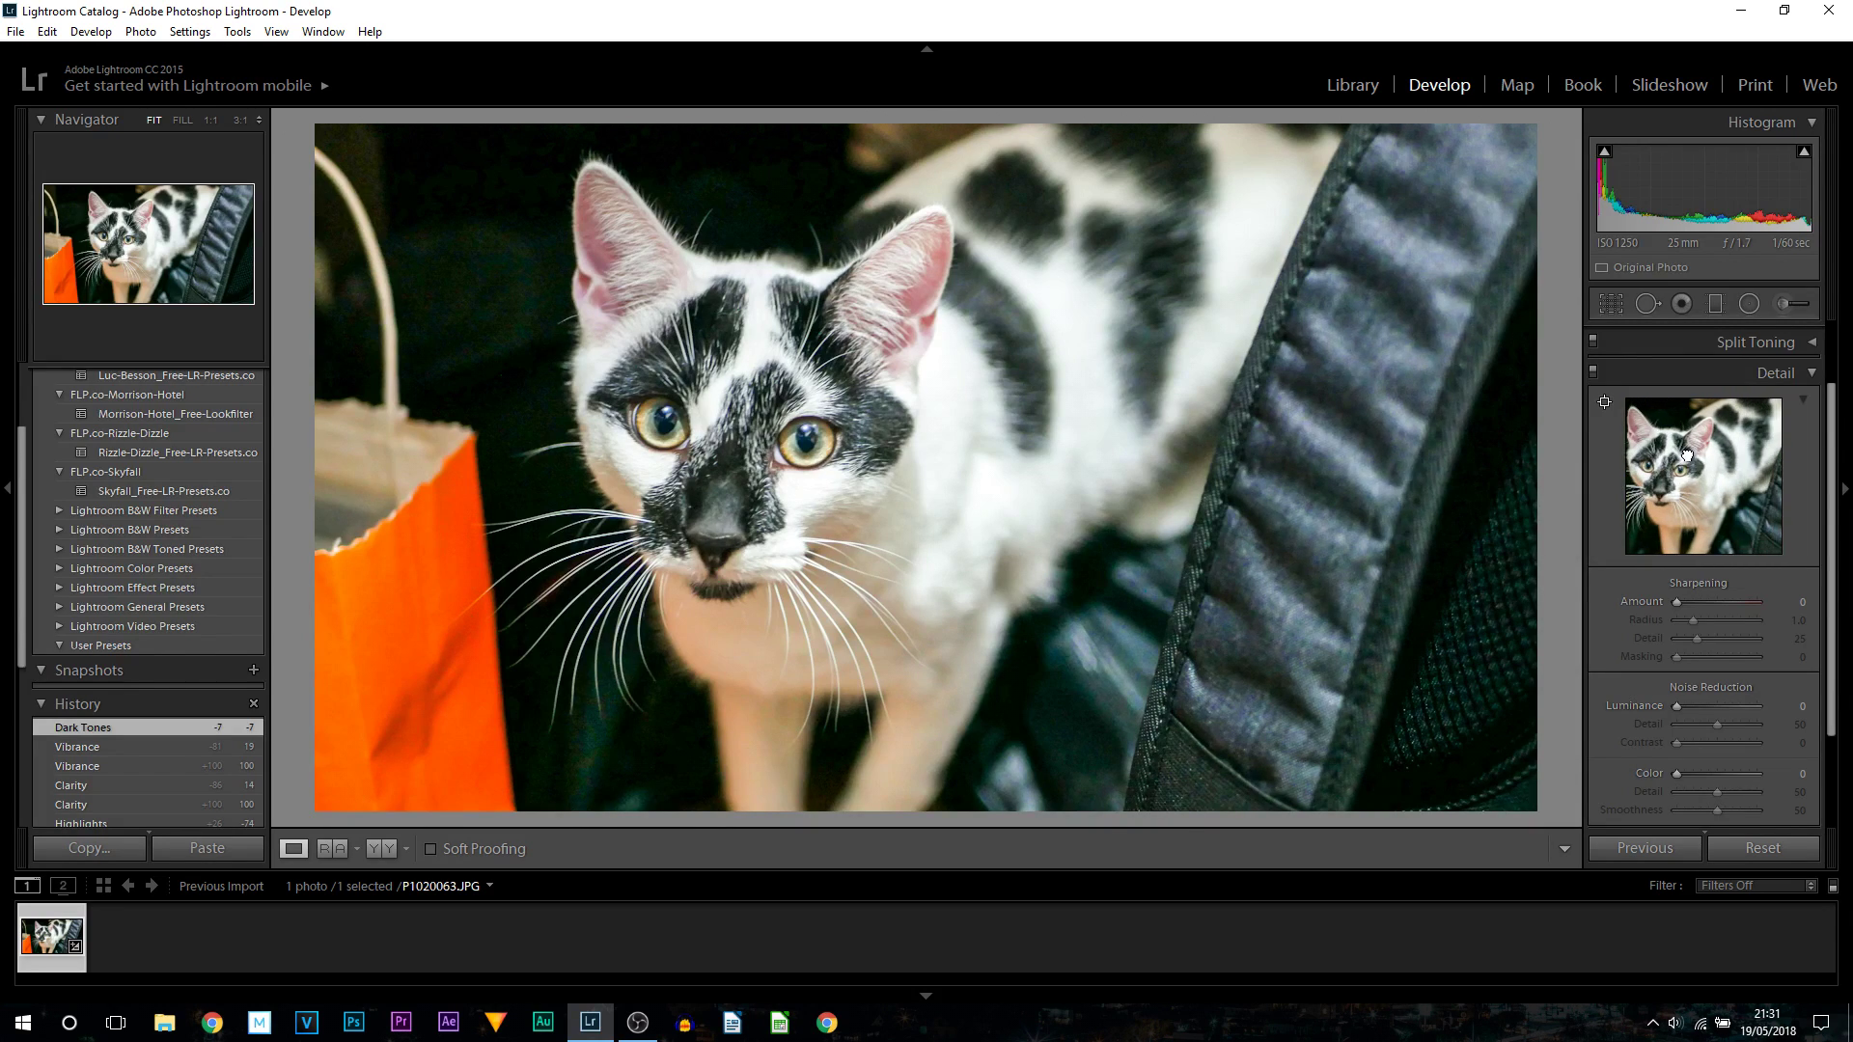
{"action": "left_click", "coordinate": [1687, 455]}
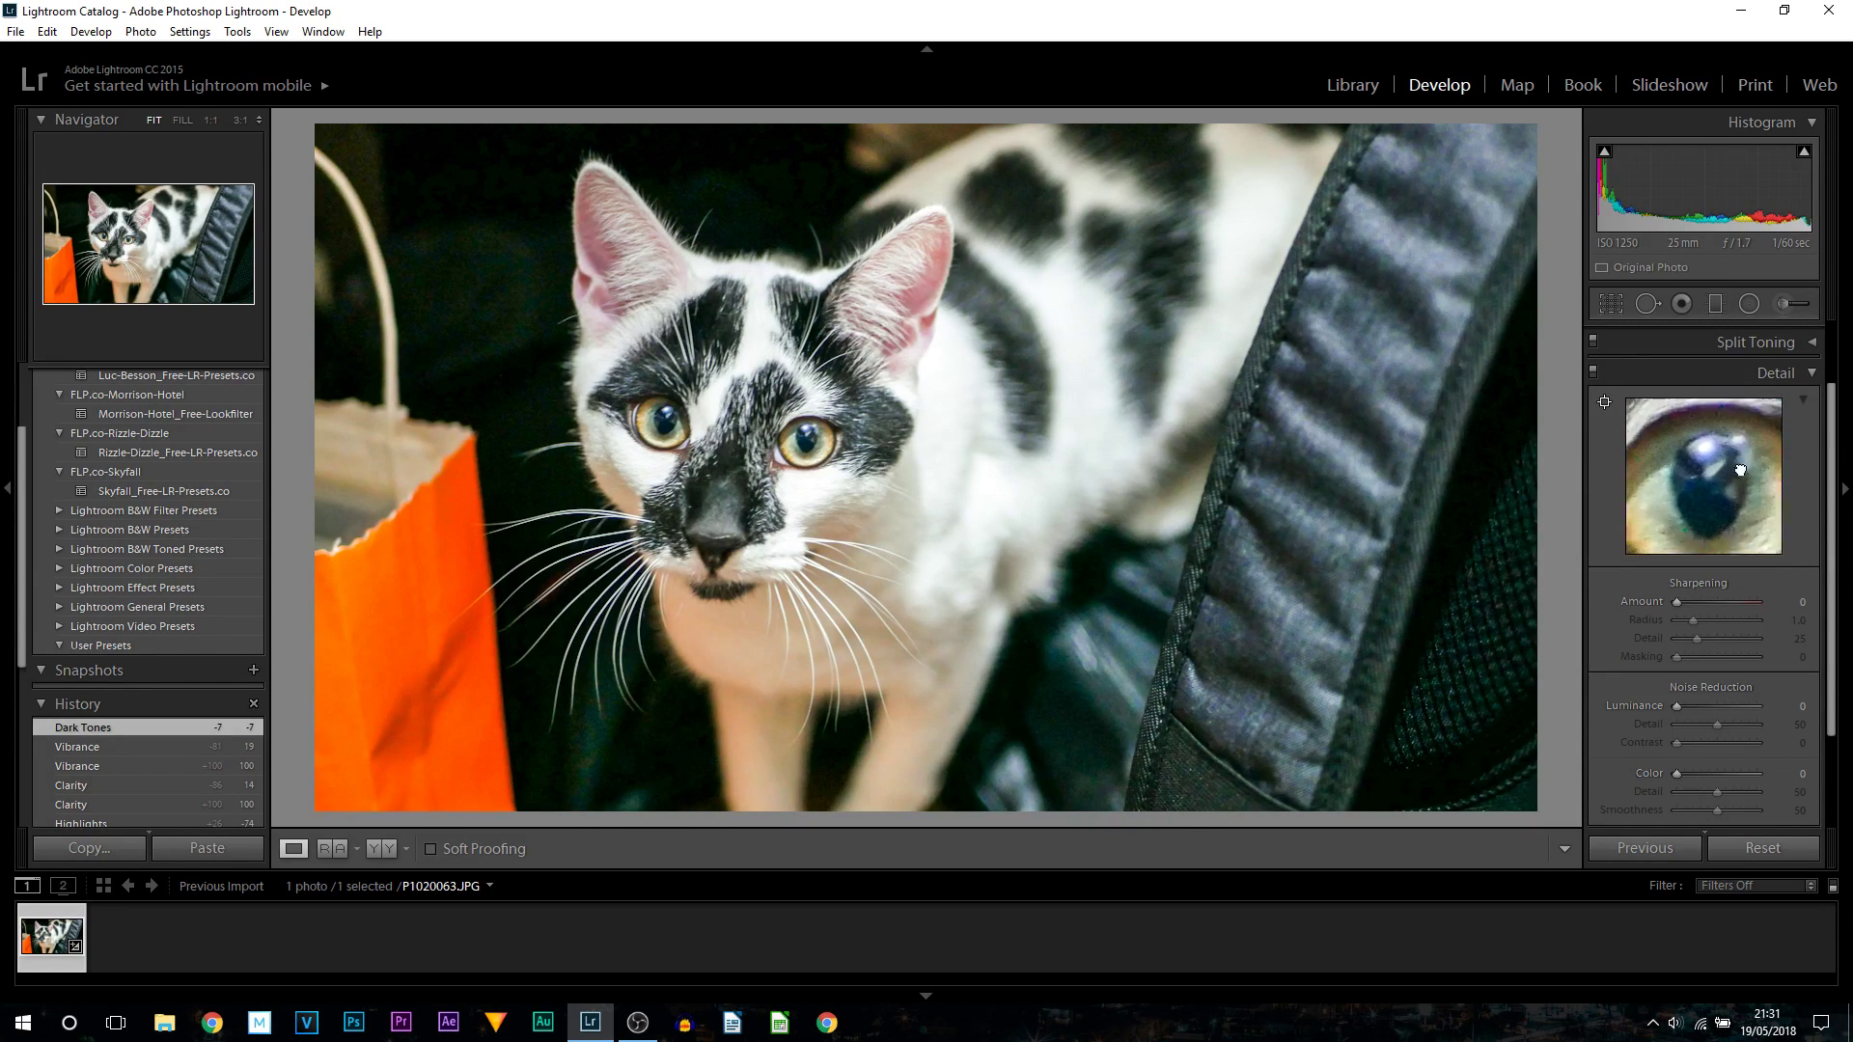
{"action": "left_click_drag", "start_coordinate": [1740, 470], "coordinate": [1701, 476]}
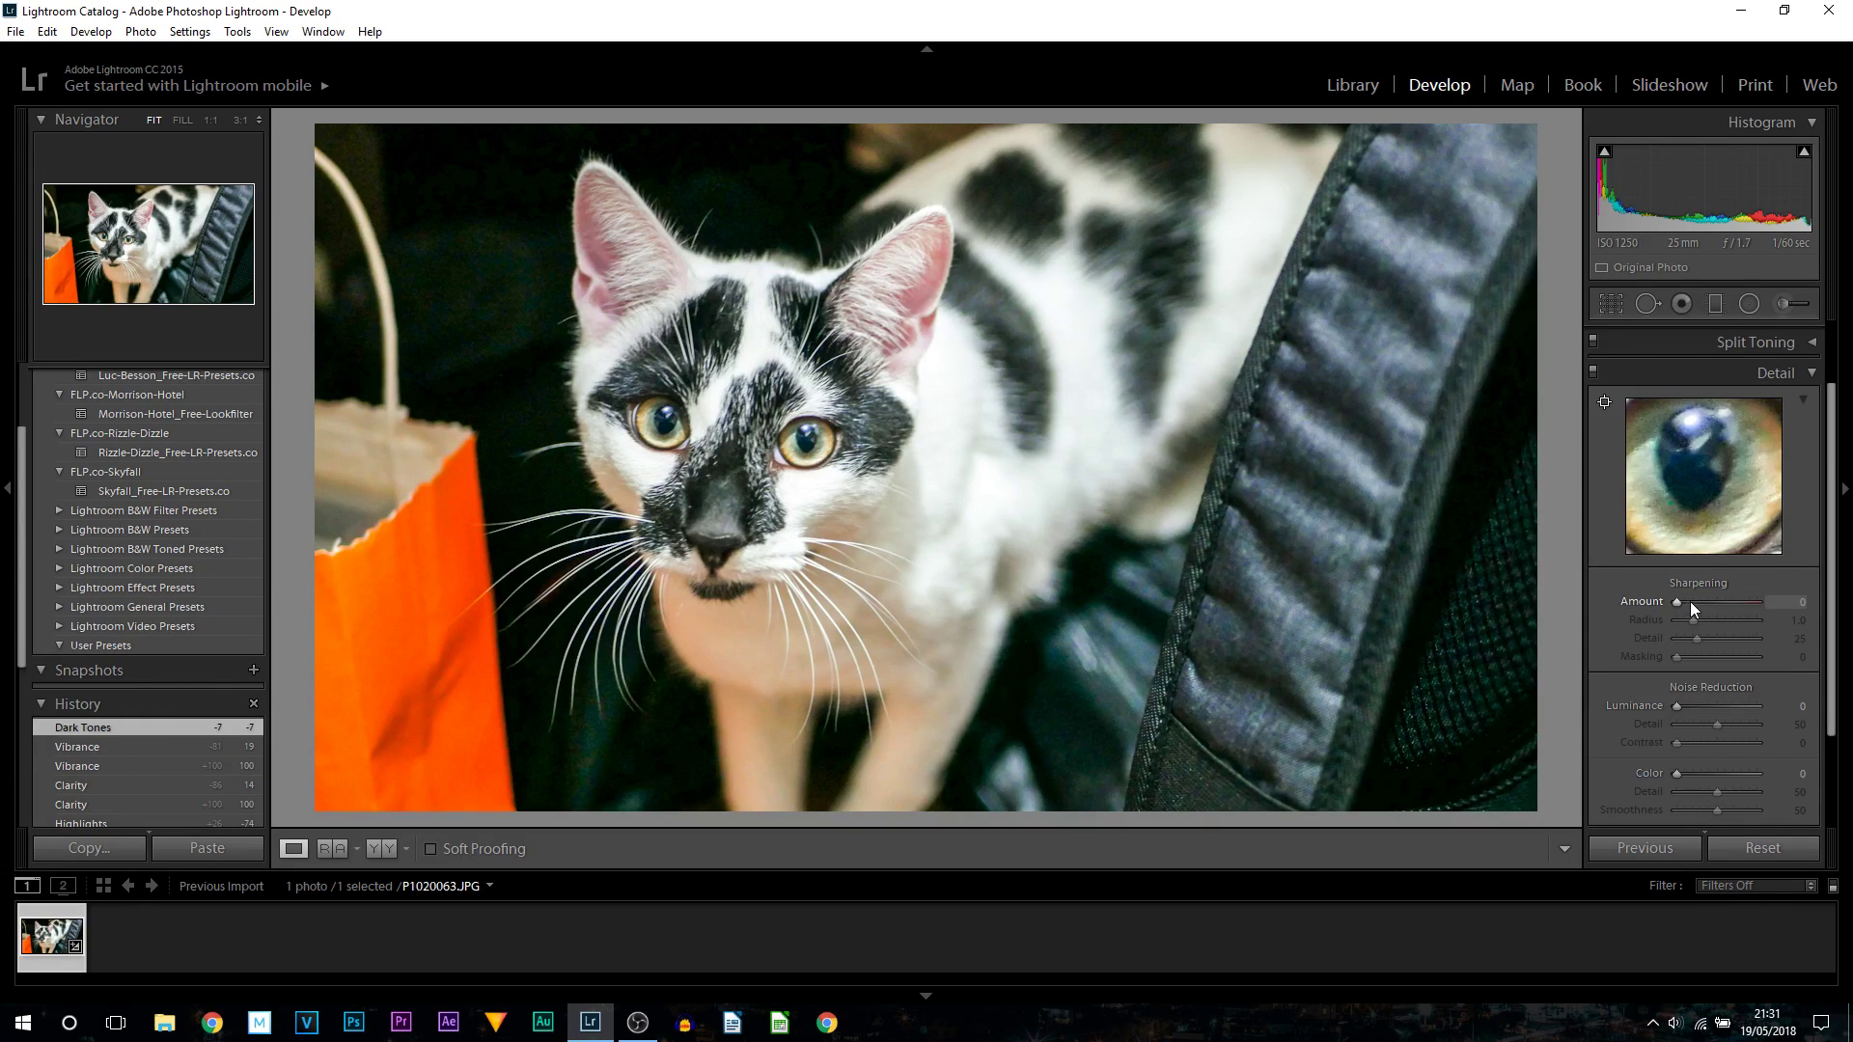
Step: Set Sharpening Amount to 30 and Luminance noise reduction to 26
{"action": "left_click_drag", "start_coordinate": [1689, 600], "coordinate": [1687, 595]}
{"action": "mouse_move", "coordinate": [1704, 498]}
{"action": "left_mouse_down"}
{"action": "mouse_move", "coordinate": [1669, 472]}
{"action": "mouse_move", "coordinate": [1688, 511]}
{"action": "left_mouse_up"}
{"action": "left_click_drag", "start_coordinate": [1688, 593], "coordinate": [1697, 600]}
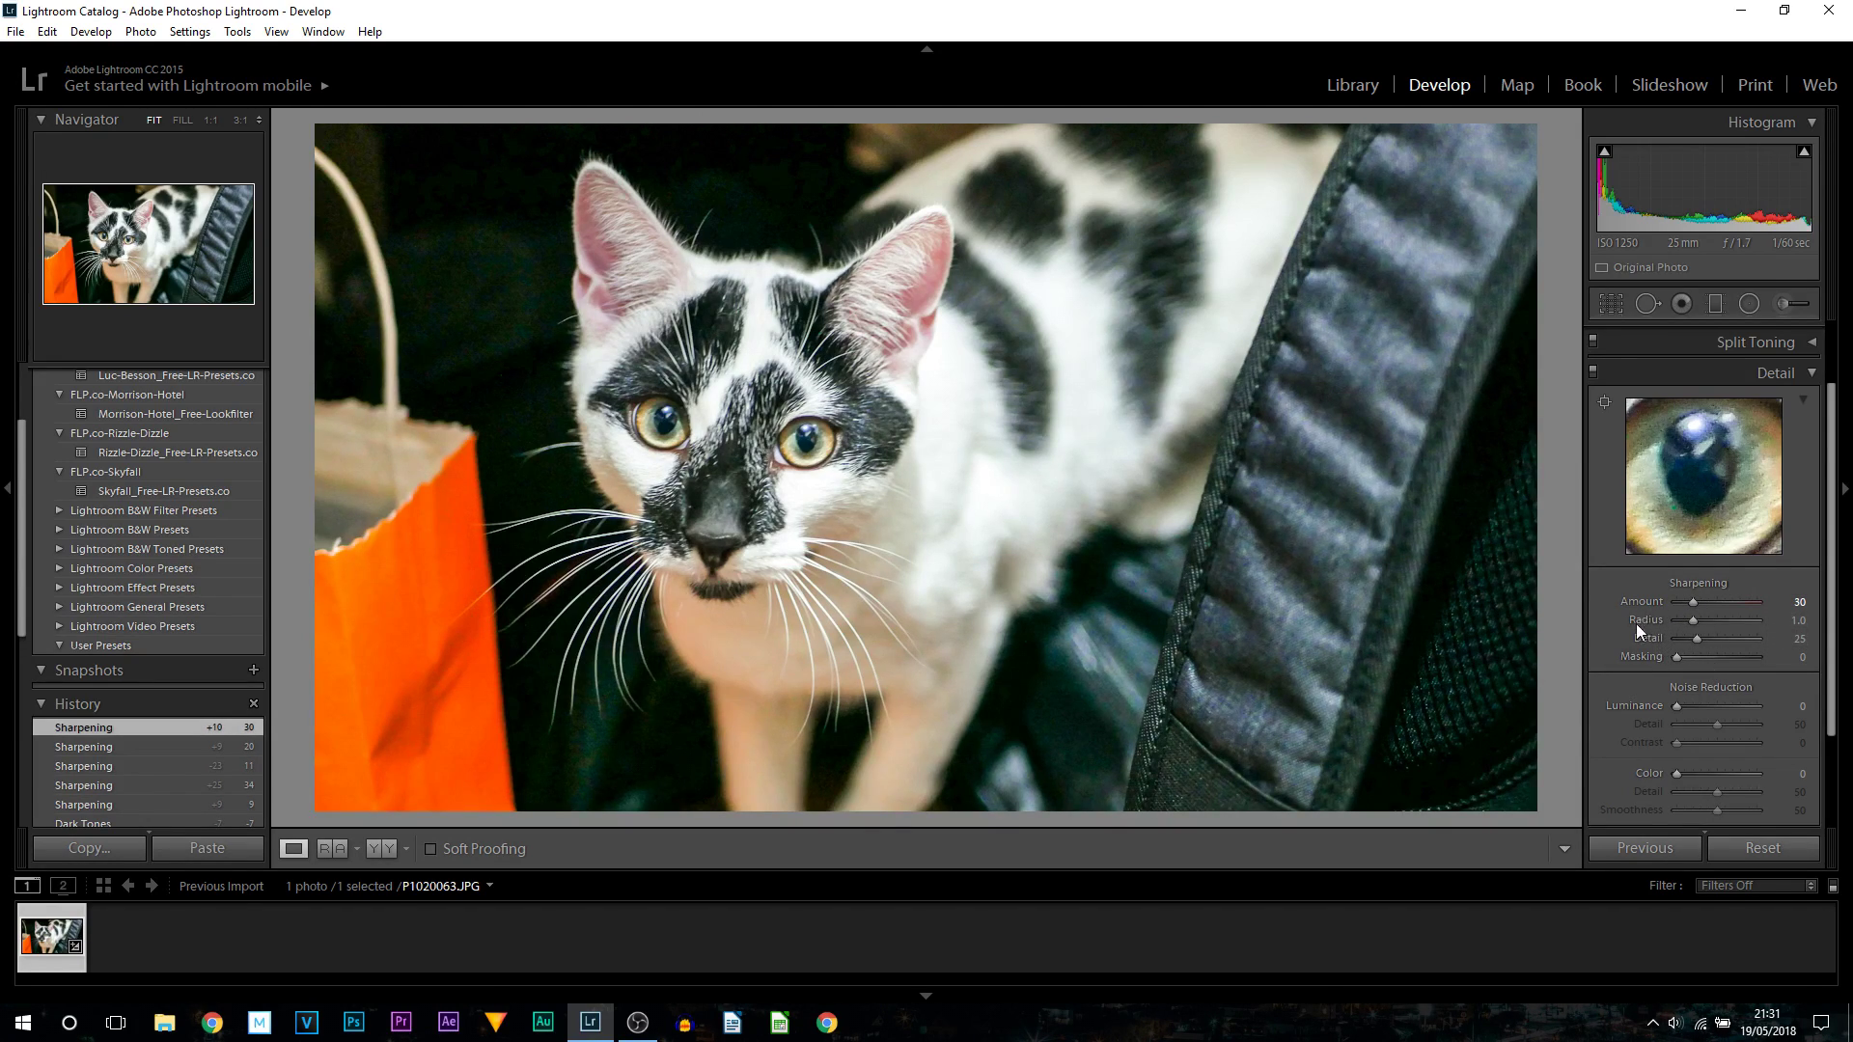
{"action": "left_click", "coordinate": [1687, 708]}
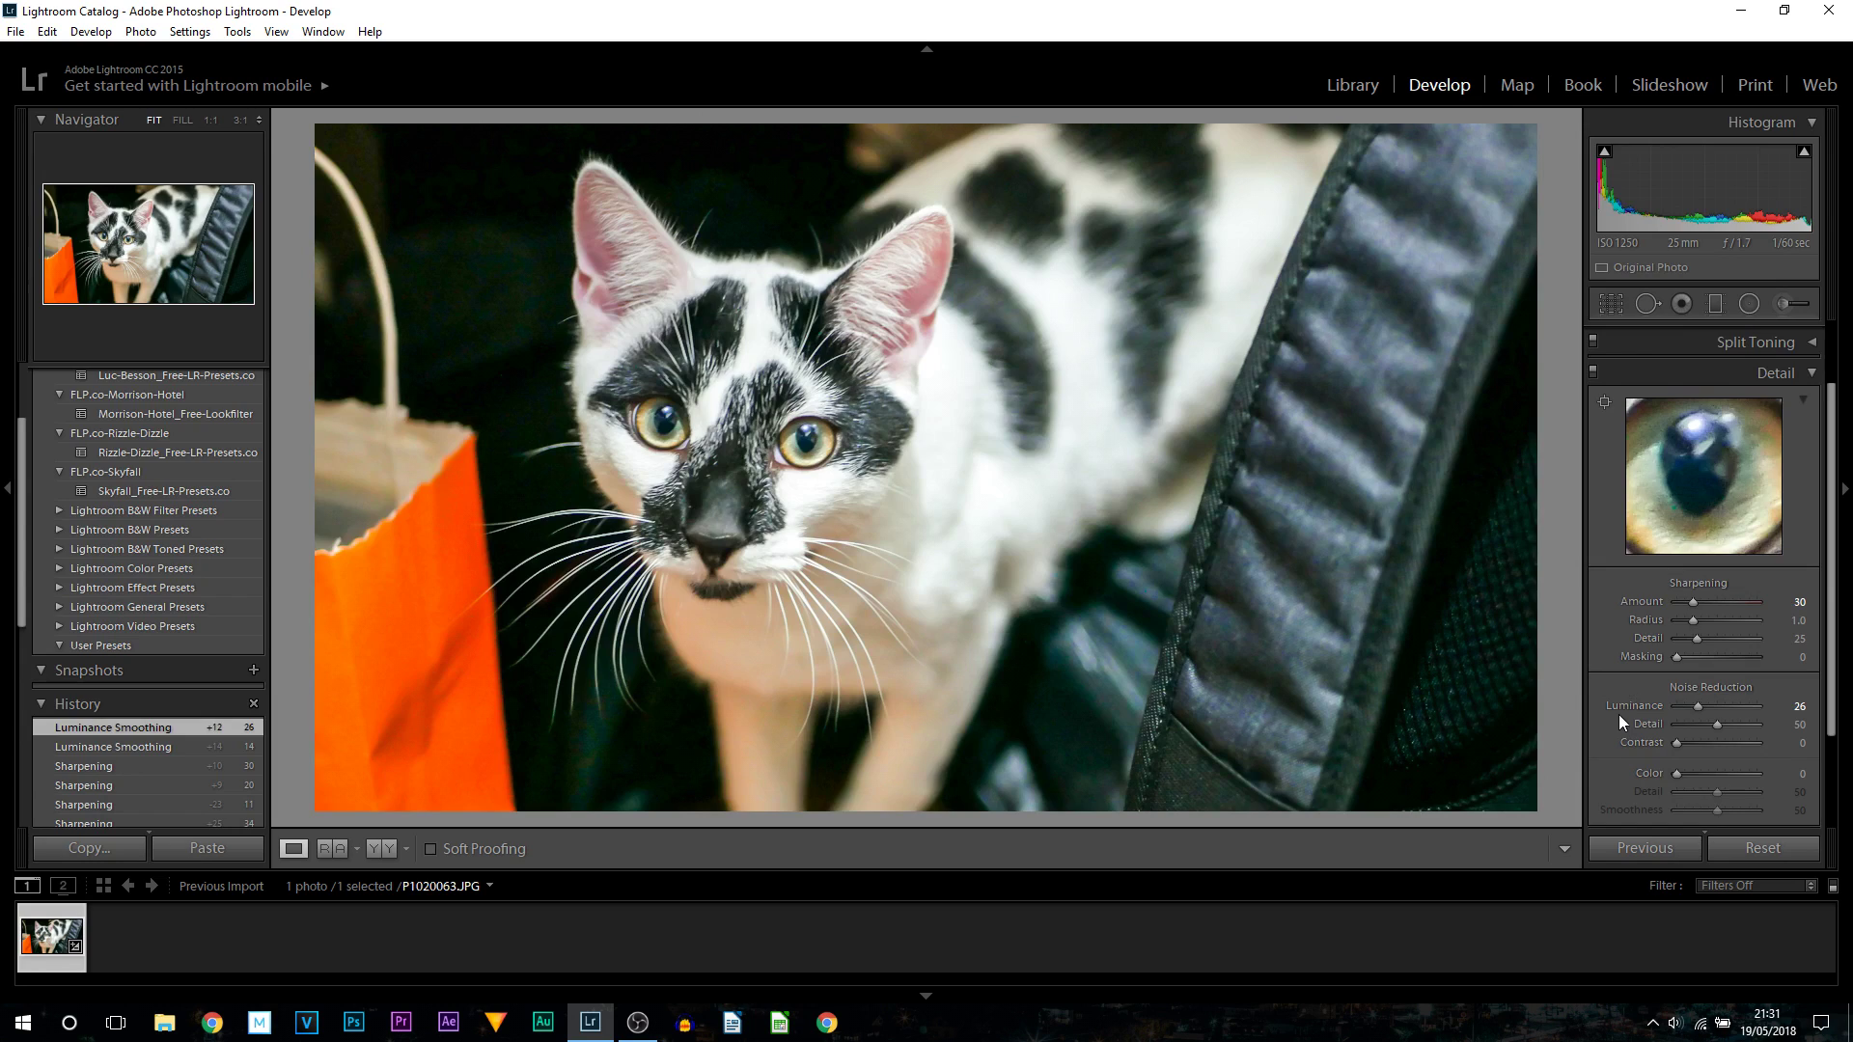
Step: In the Transform panel, apply the Upright Level correction and enable Constrain Crop
{"action": "left_click", "coordinate": [1791, 378]}
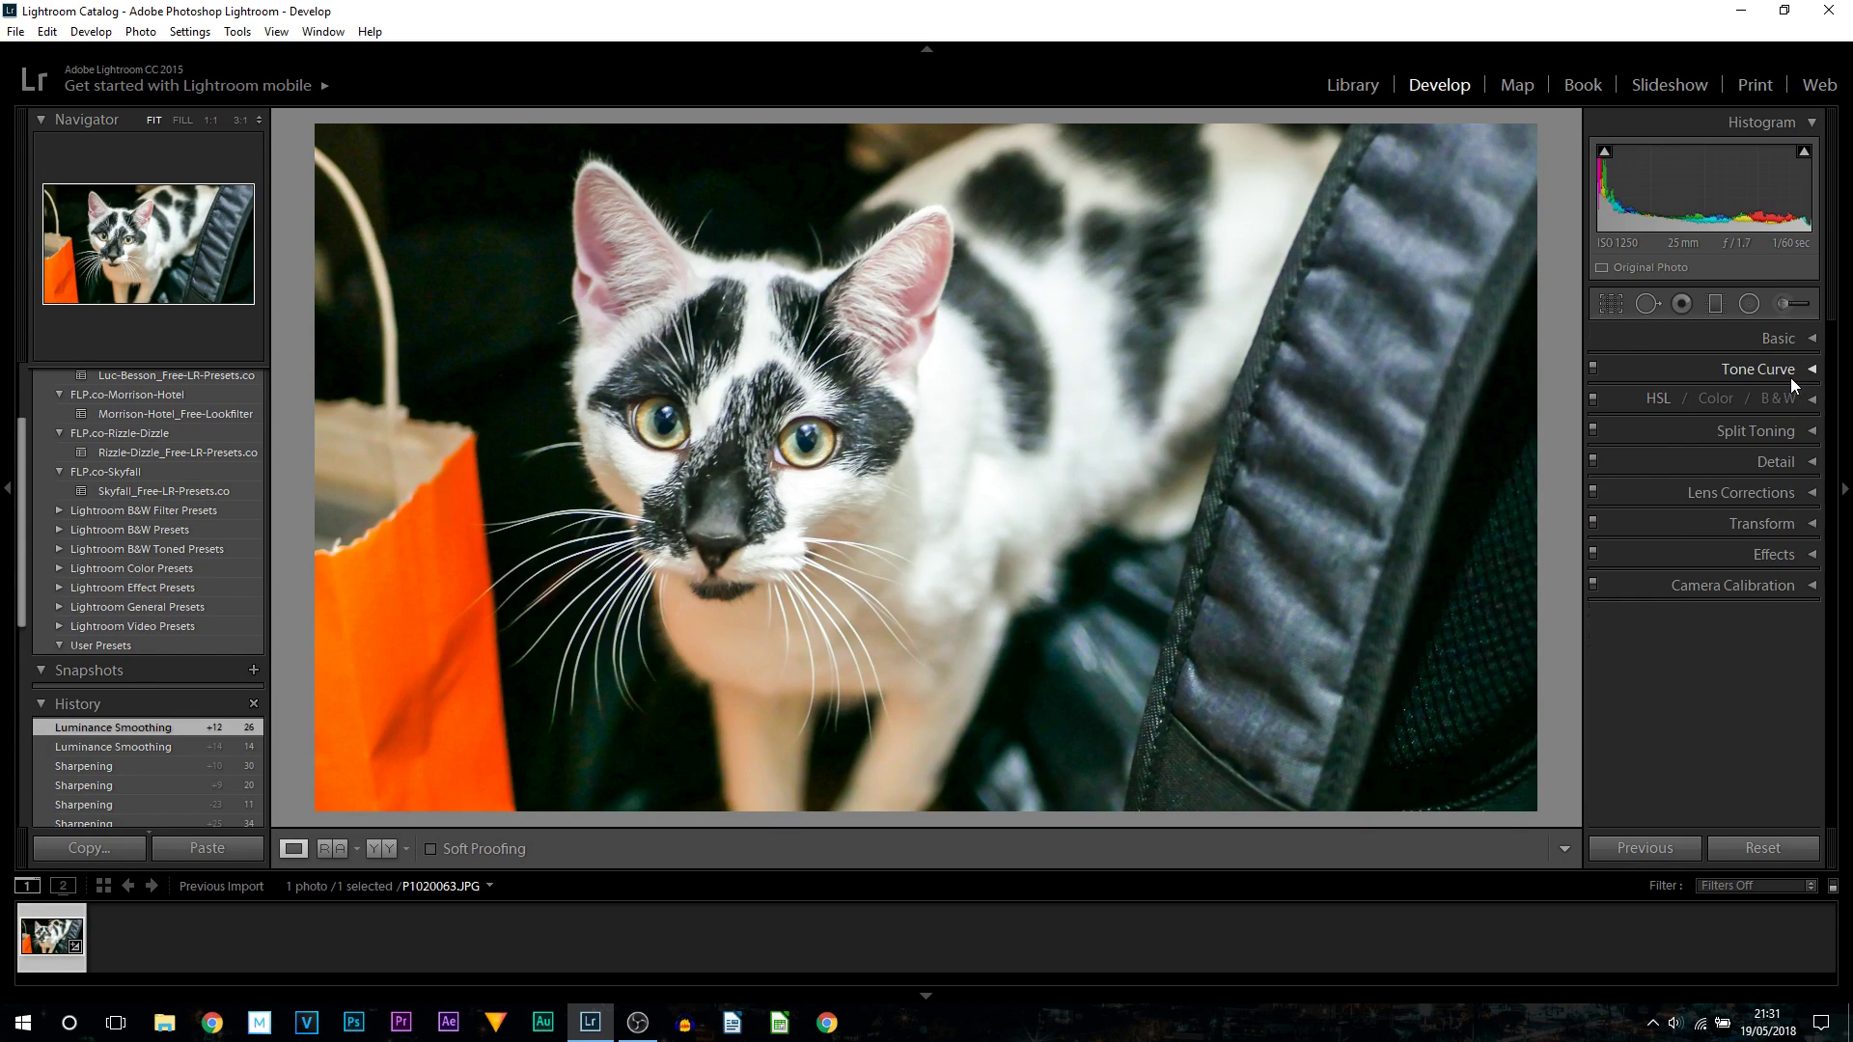
{"action": "left_click", "coordinate": [1810, 526]}
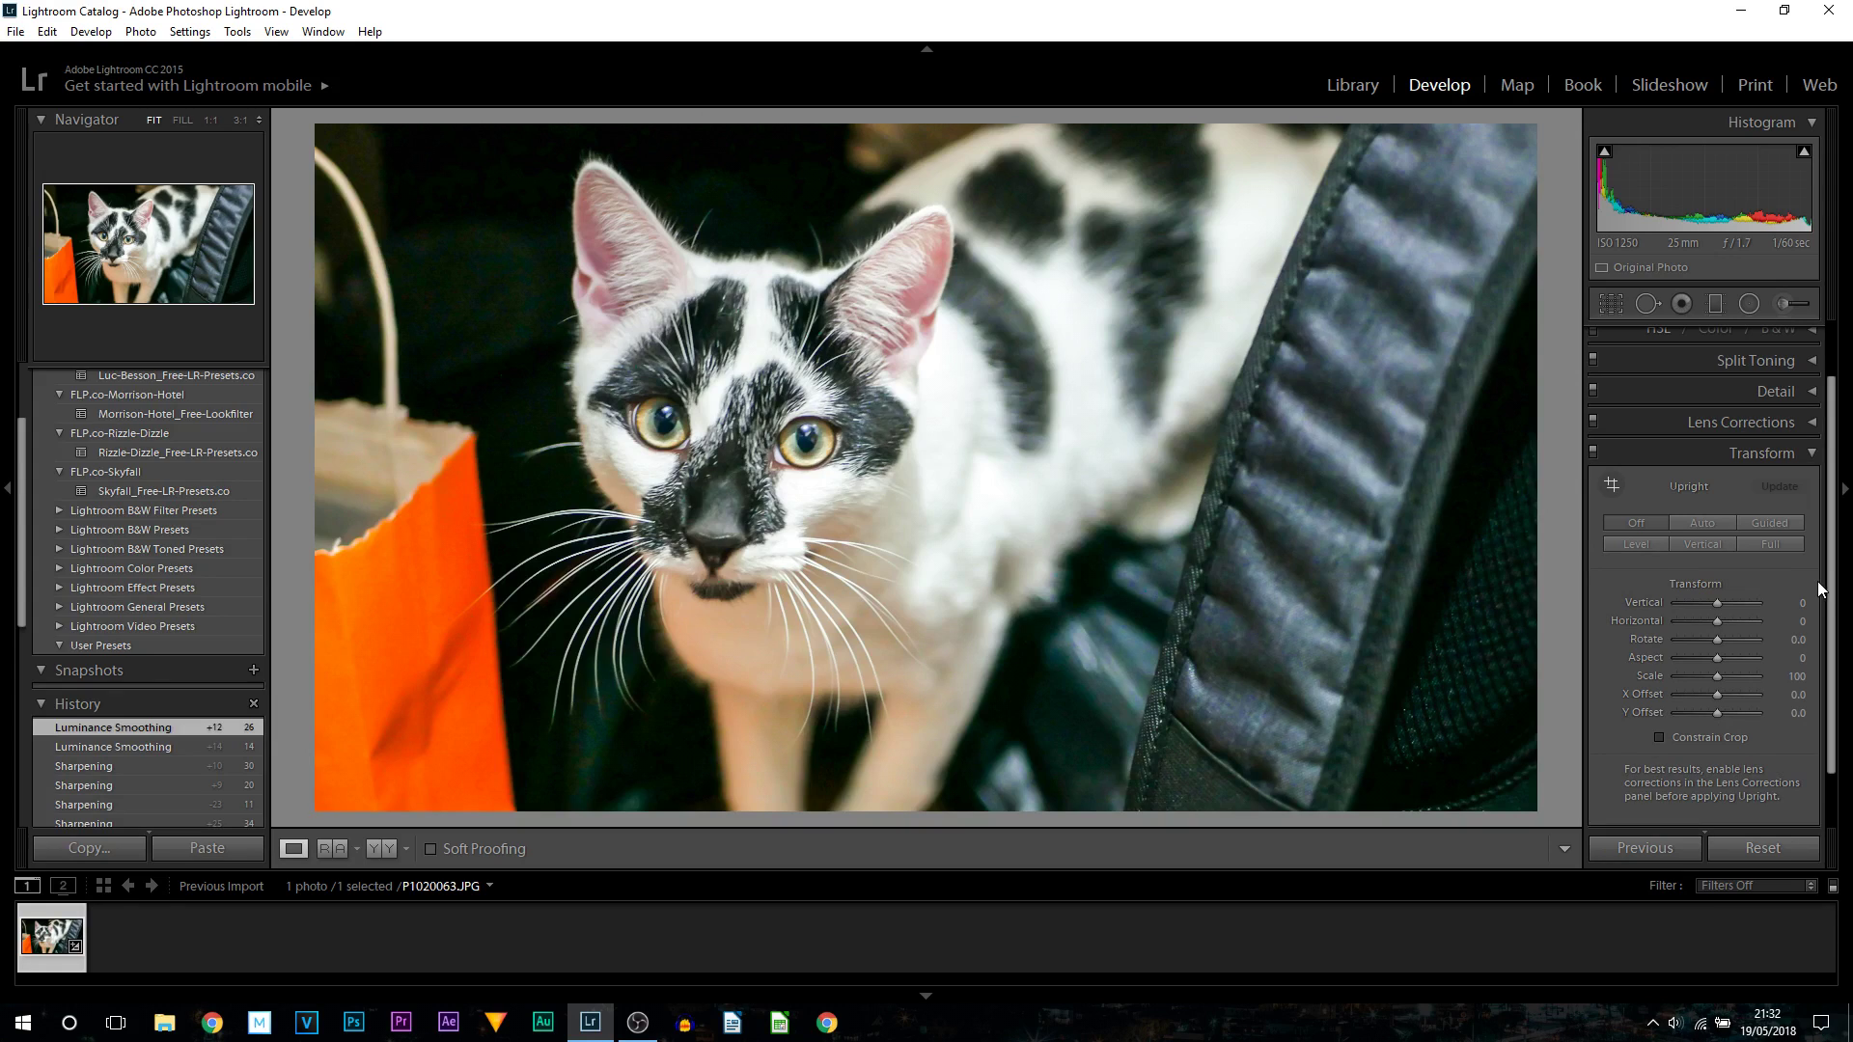
{"action": "mouse_move", "coordinate": [1833, 584]}
{"action": "left_mouse_down"}
{"action": "mouse_move", "coordinate": [1837, 631]}
{"action": "mouse_move", "coordinate": [1843, 606]}
{"action": "left_mouse_up"}
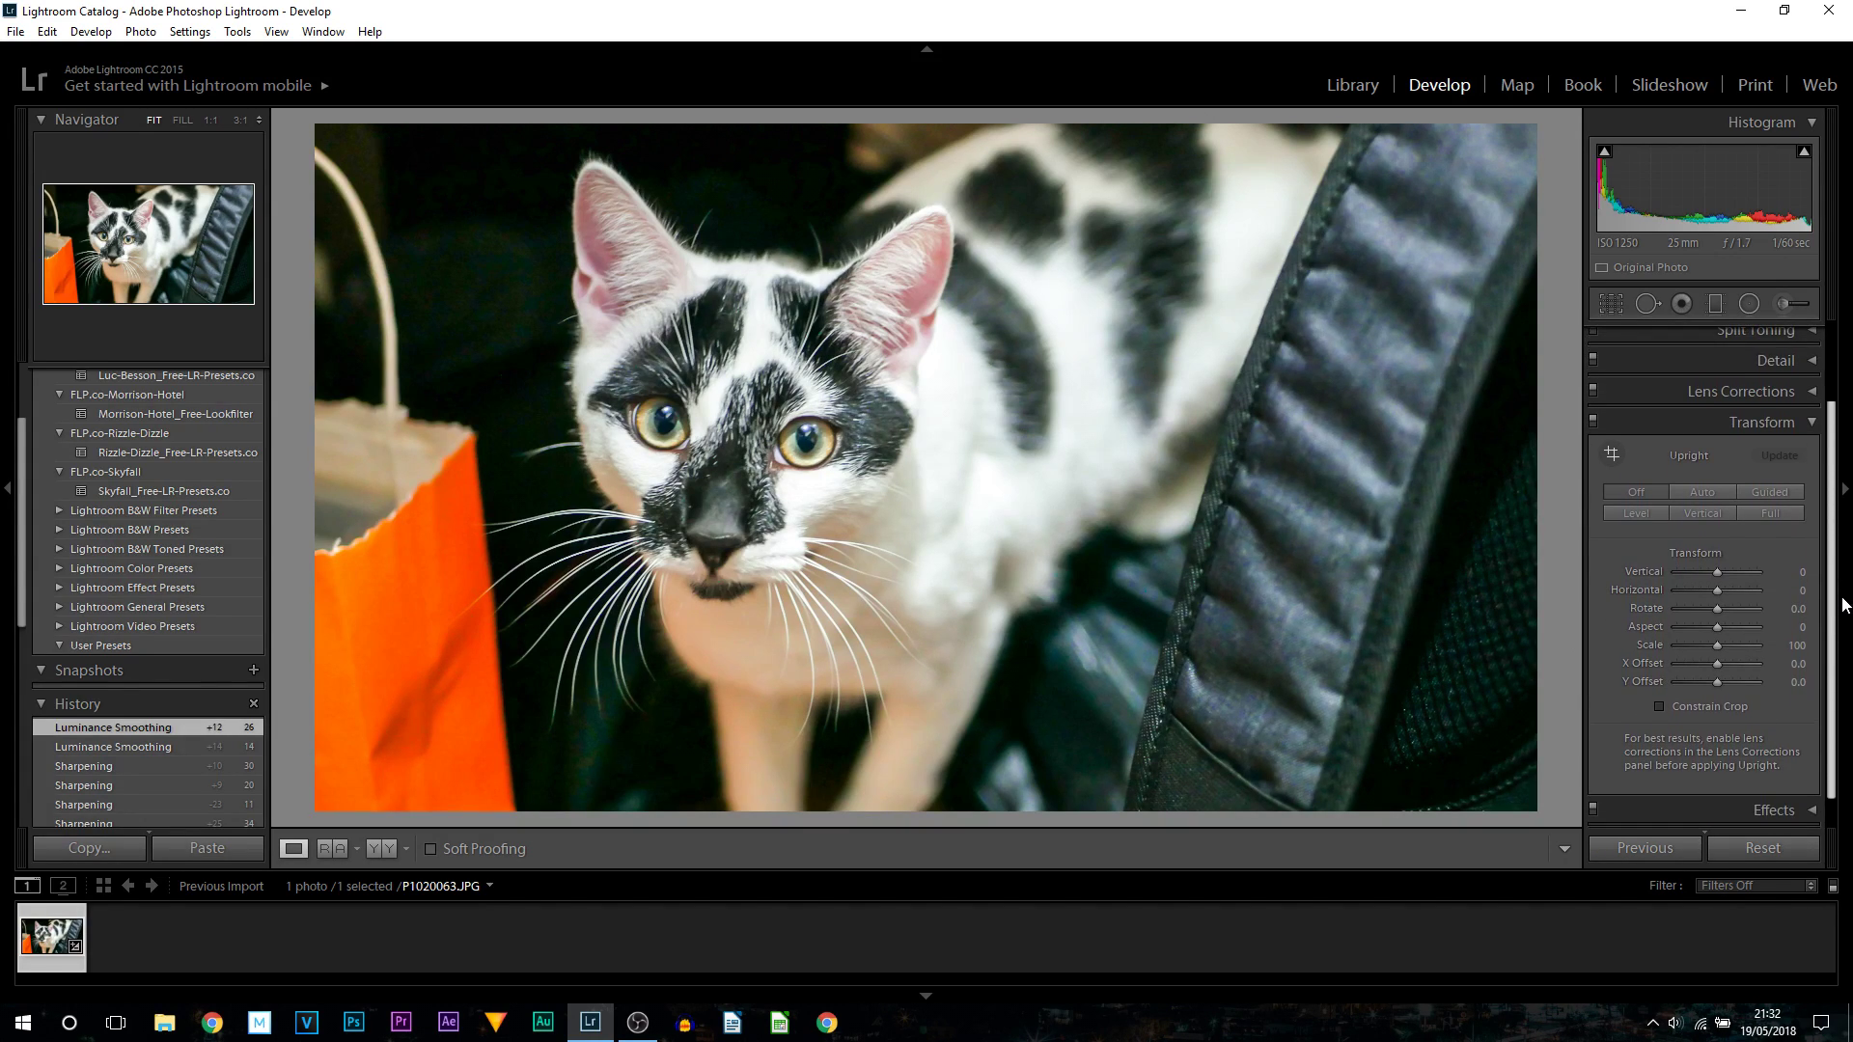
{"action": "left_click_drag", "start_coordinate": [1843, 605], "coordinate": [1839, 611]}
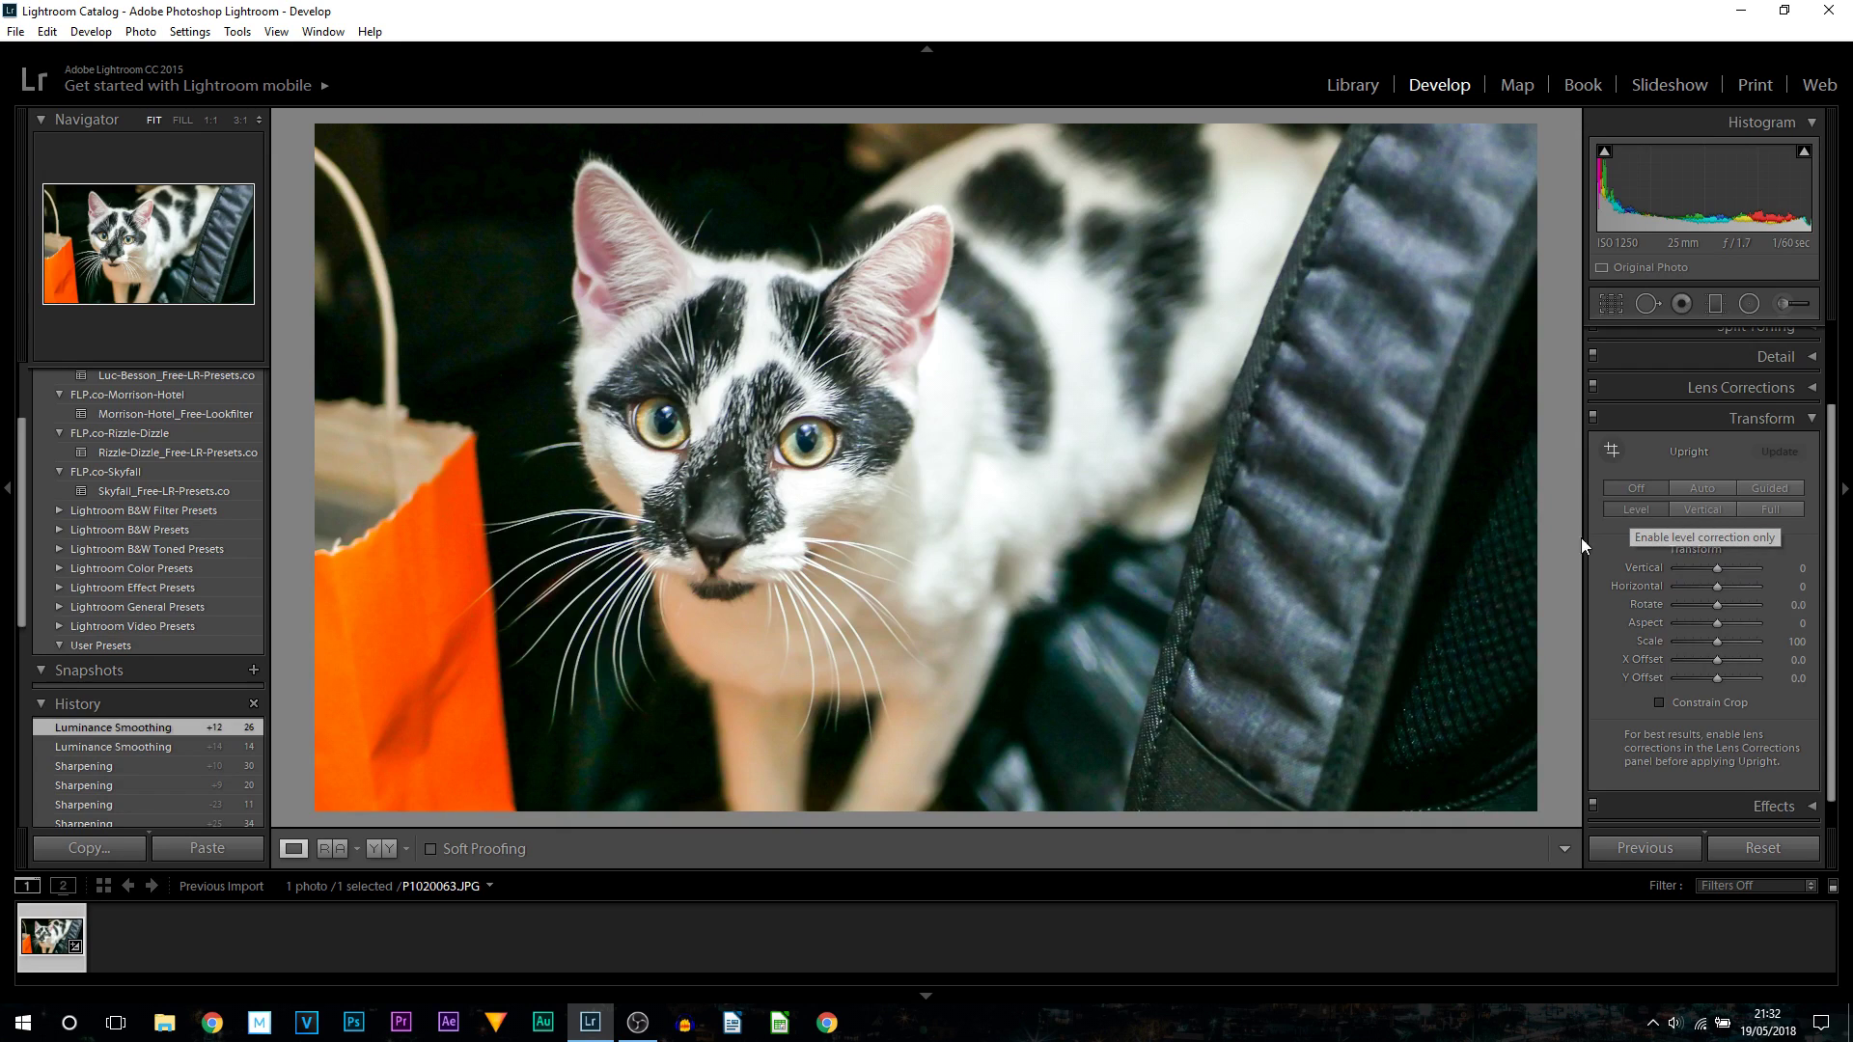
{"action": "left_click", "coordinate": [1630, 509]}
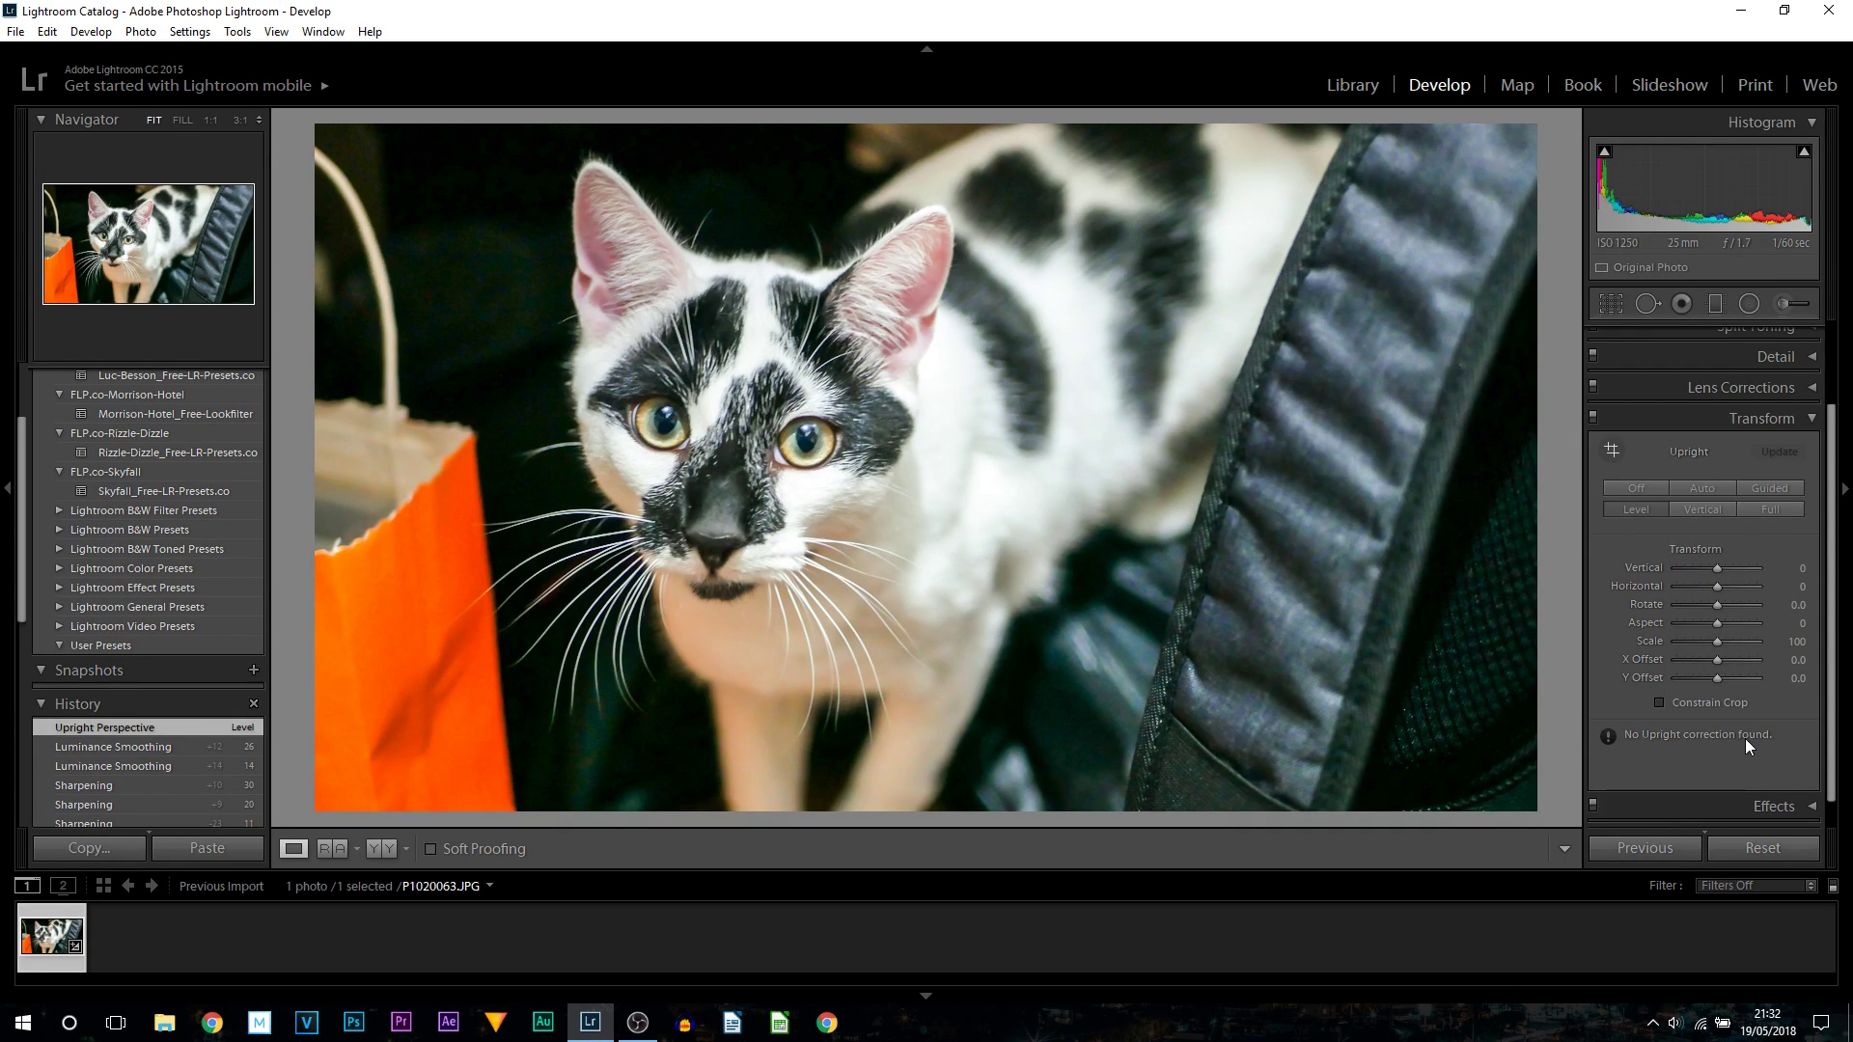
{"action": "left_click", "coordinate": [1695, 707]}
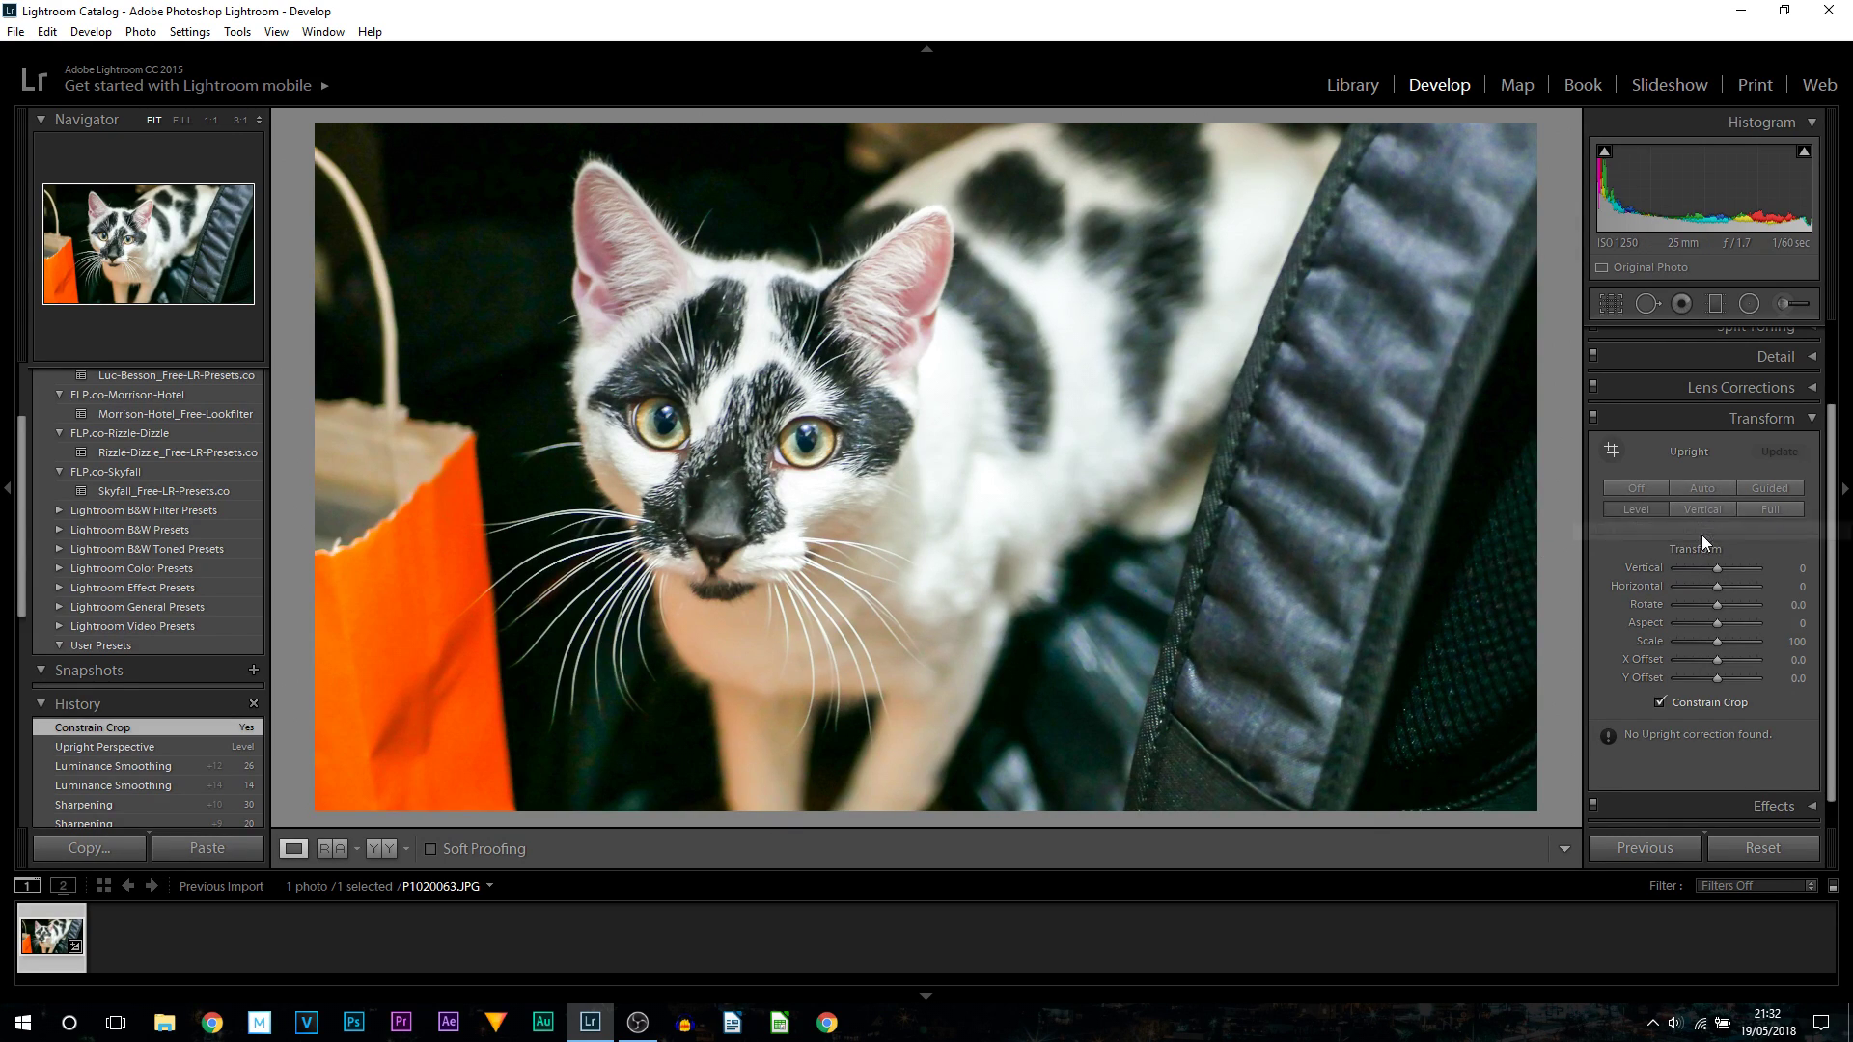
{"action": "left_click_drag", "start_coordinate": [1694, 575], "coordinate": [1718, 567]}
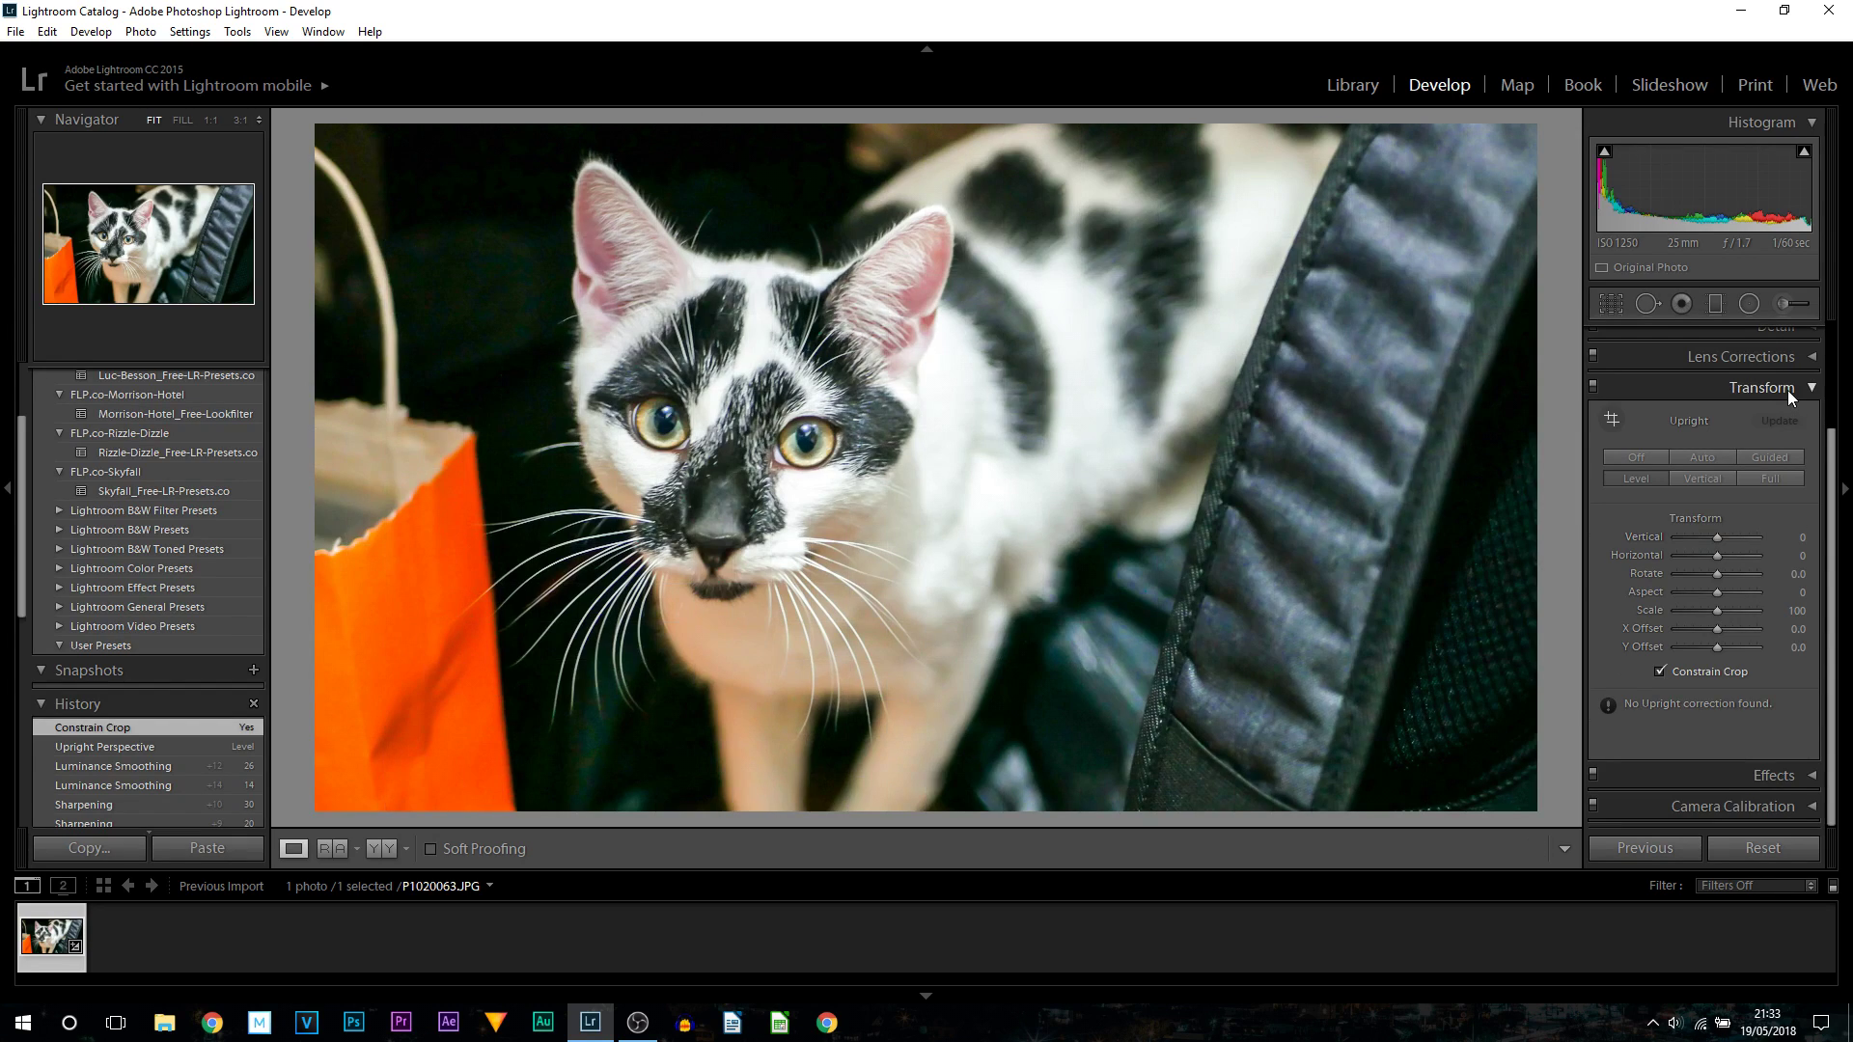
Step: Open the Effects panel and enter −15 as the Post-Crop Vignetting Amount
{"action": "left_click", "coordinate": [1787, 390]}
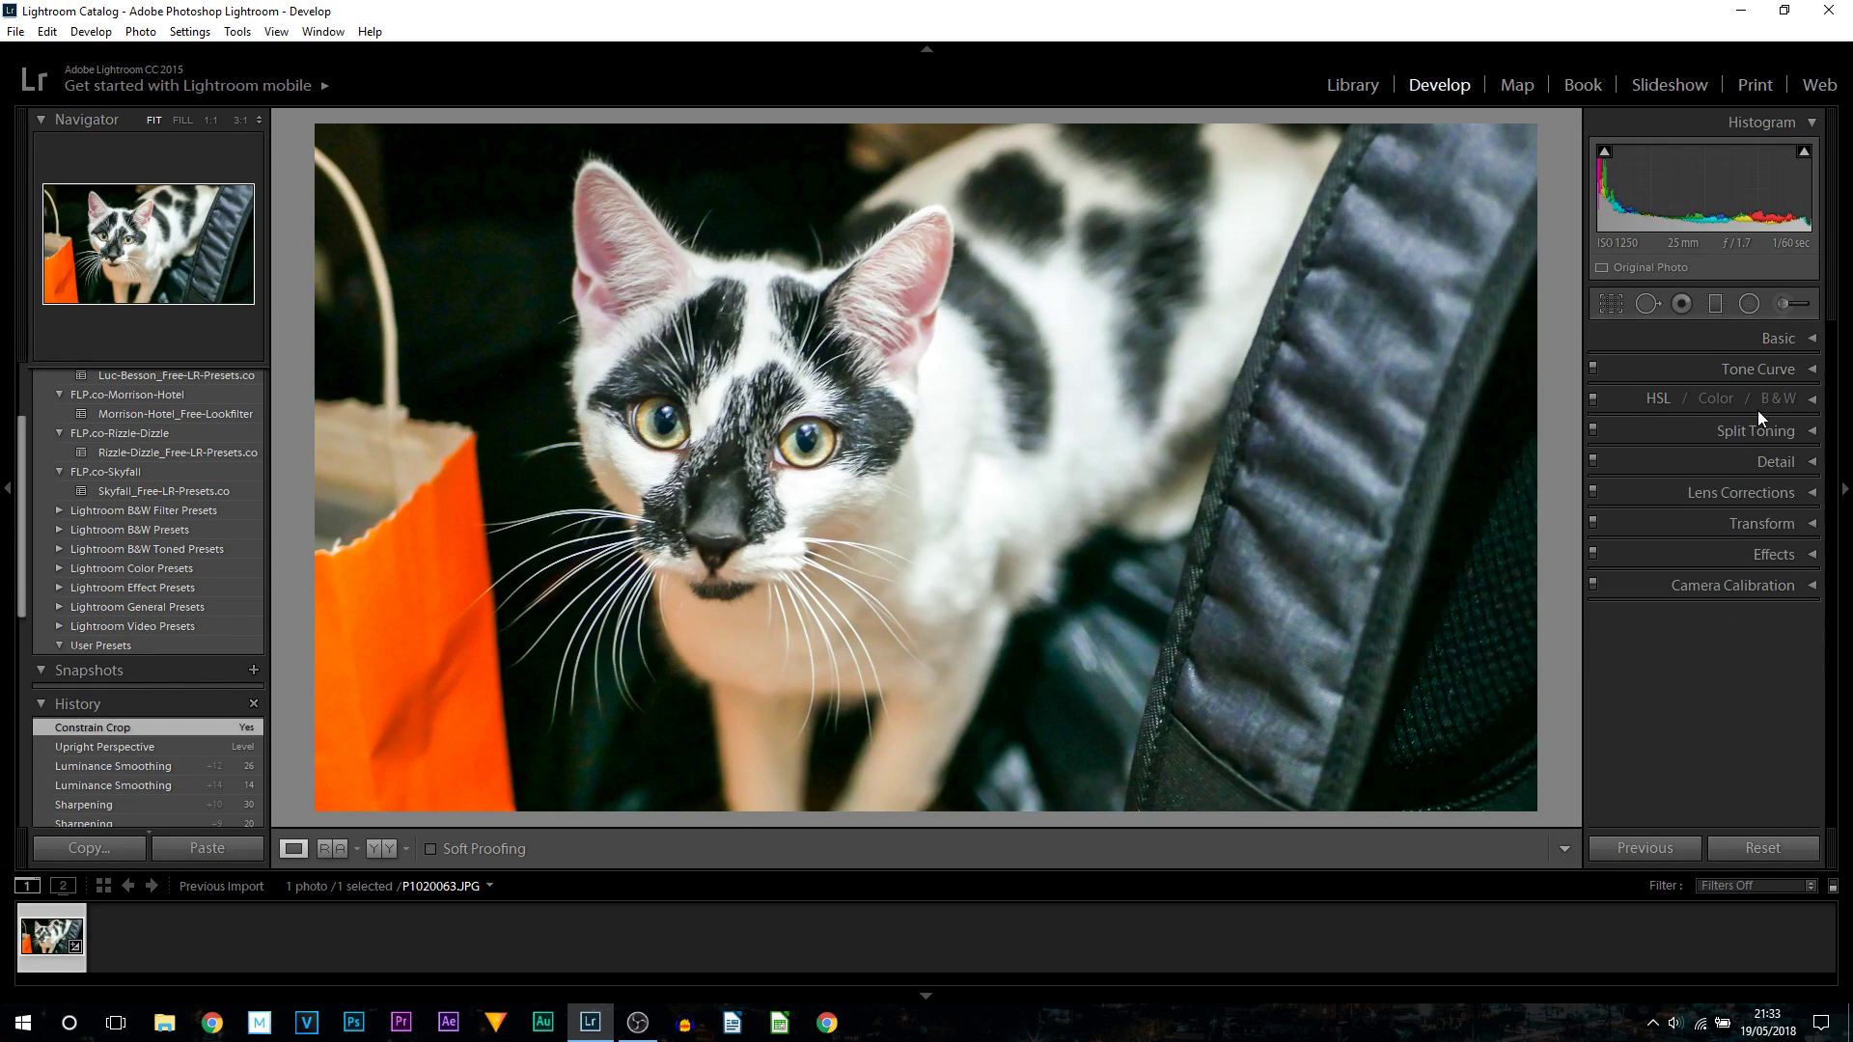
{"action": "left_click", "coordinate": [1798, 558]}
{"action": "scroll", "coordinate": [1780, 593], "scroll_direction": "down", "scroll_amount": 1}
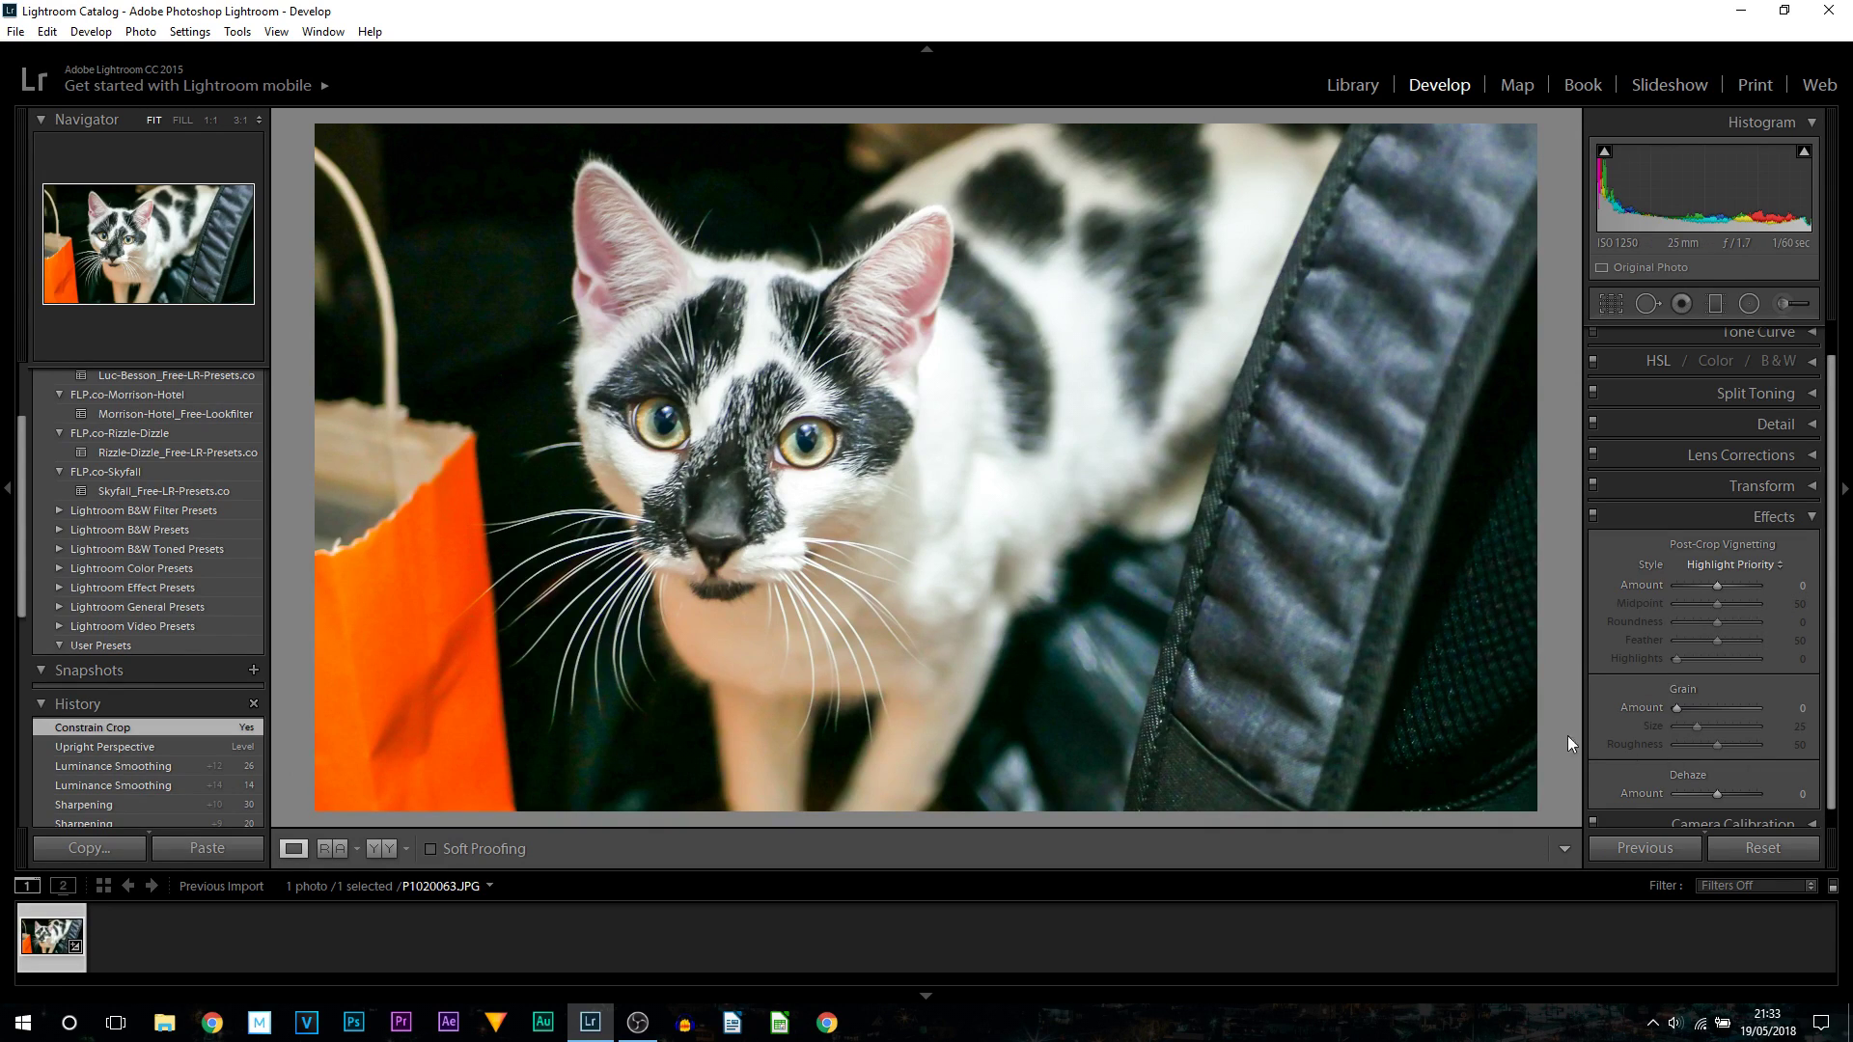
{"action": "left_click", "coordinate": [1792, 586]}
{"action": "type", "text": "-15"}
{"action": "key", "text": "Return"}
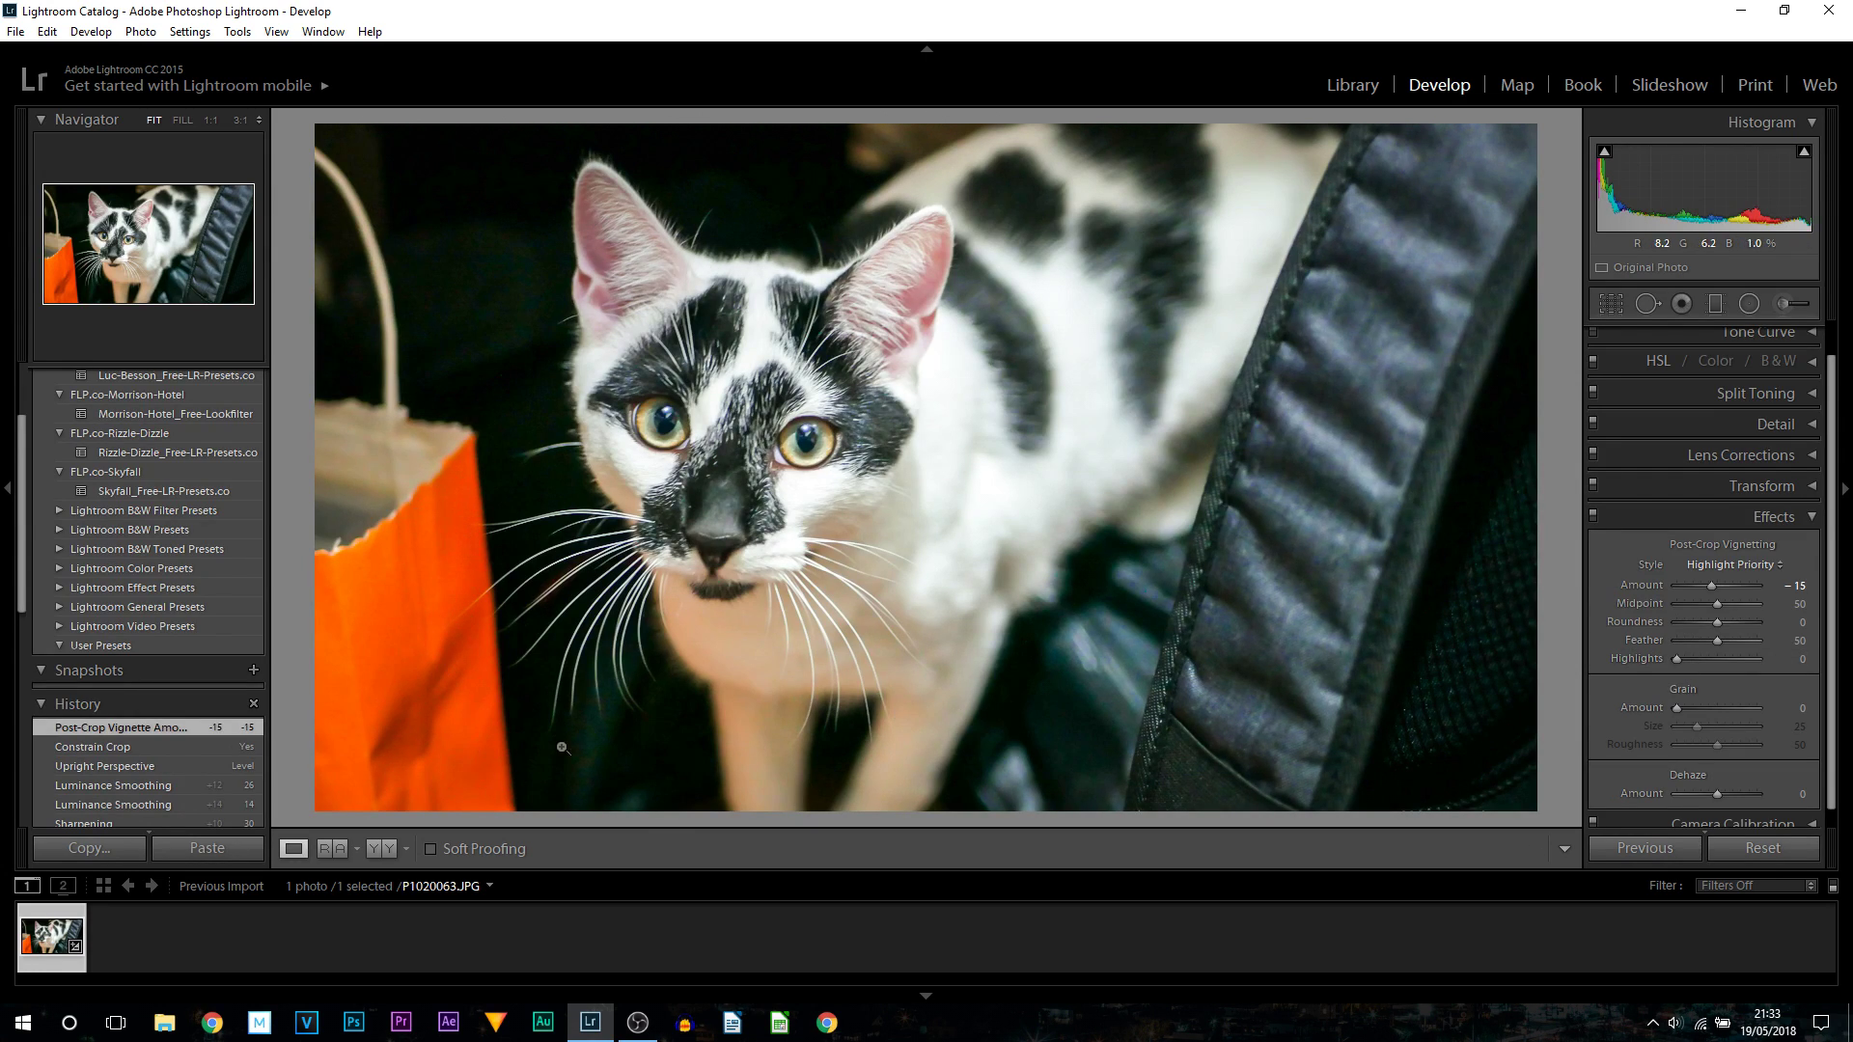
Step: Darken the post-crop vignette by settling its Amount at −29
{"action": "left_click", "coordinate": [1739, 587]}
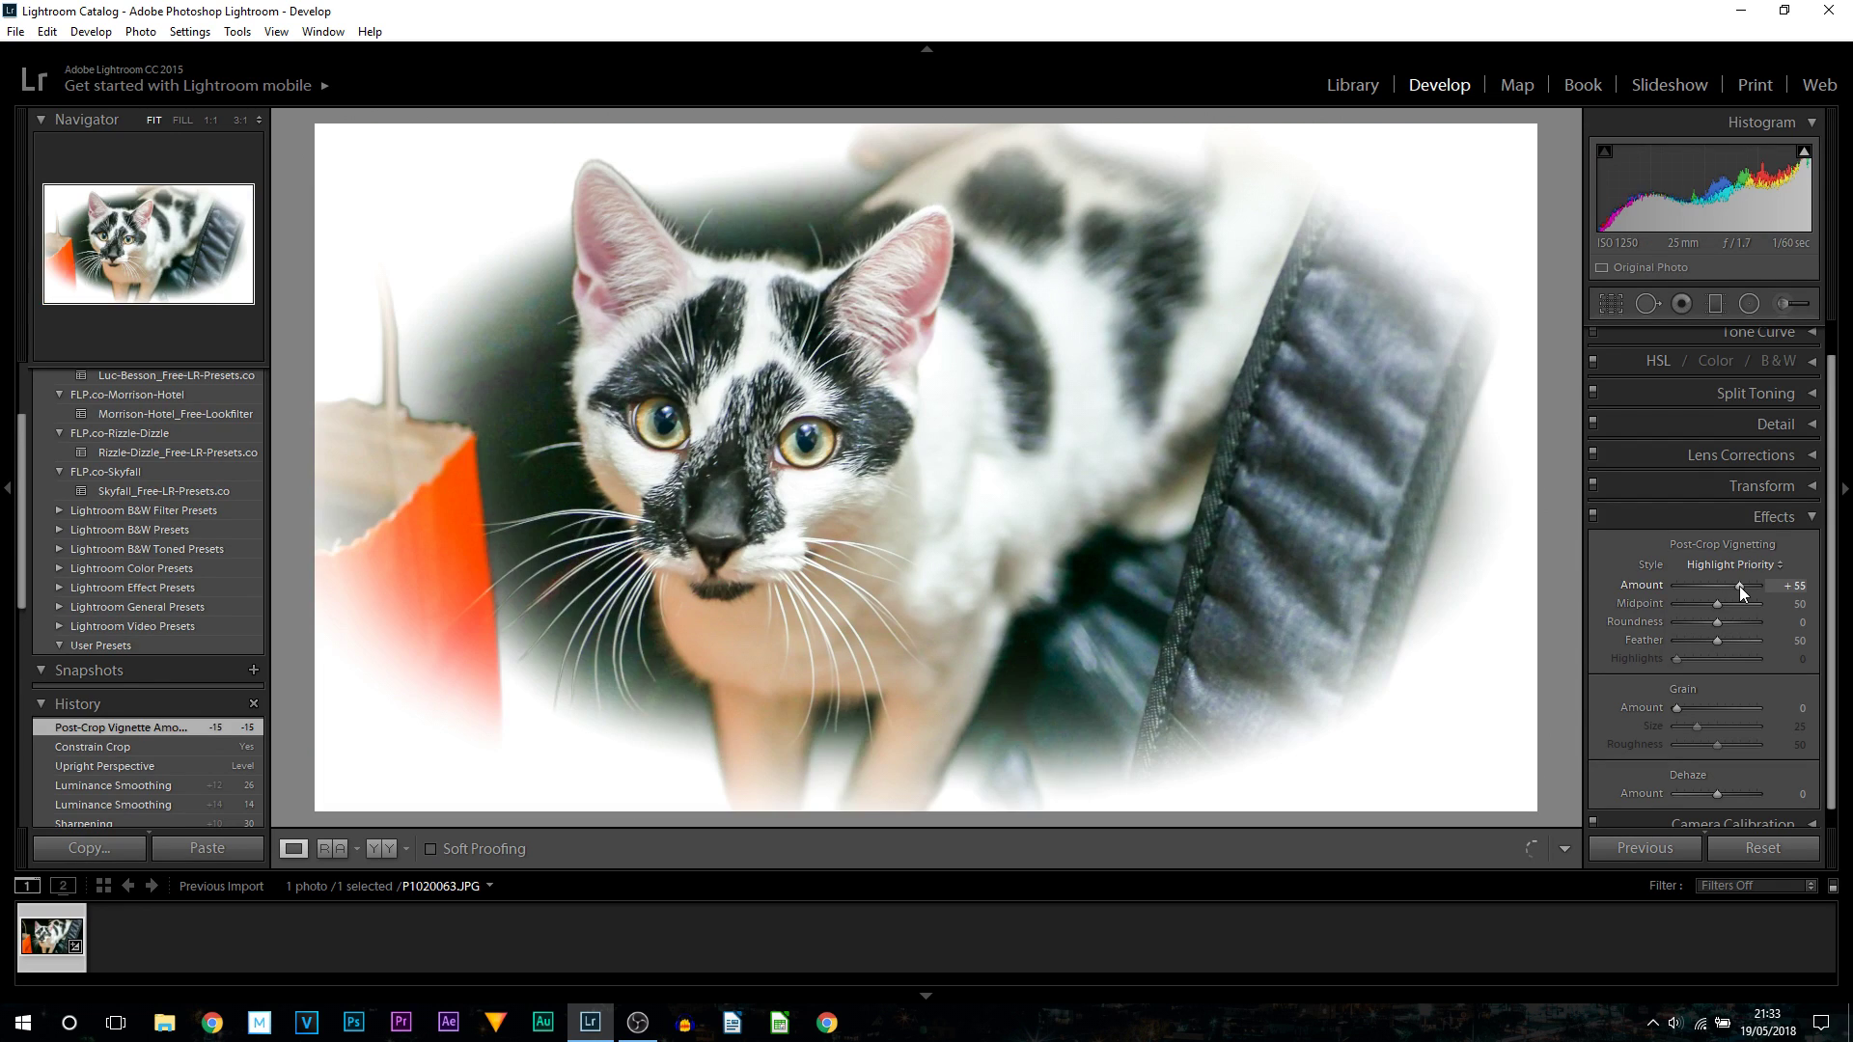
{"action": "left_click_drag", "start_coordinate": [1741, 587], "coordinate": [1708, 586]}
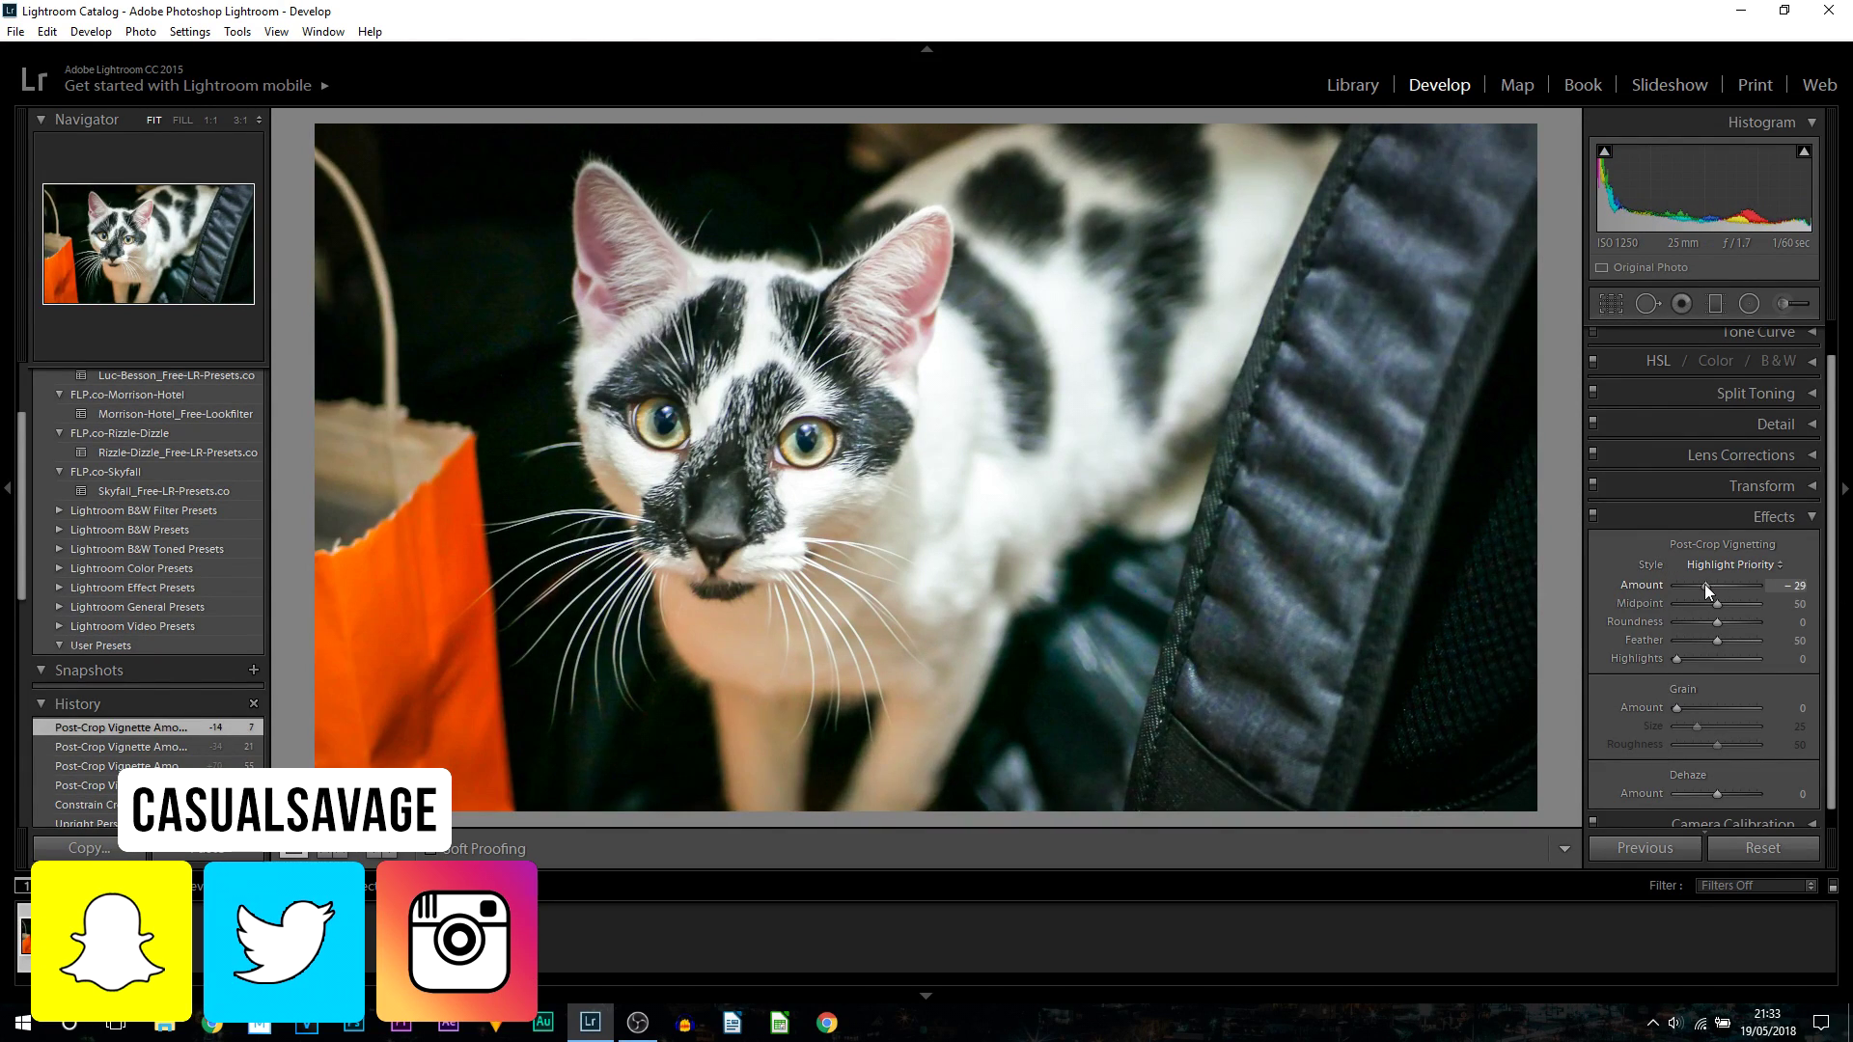
{"action": "mouse_move", "coordinate": [1705, 585]}
{"action": "left_mouse_down"}
{"action": "mouse_move", "coordinate": [1648, 585]}
{"action": "mouse_move", "coordinate": [1705, 586]}
{"action": "left_mouse_up"}
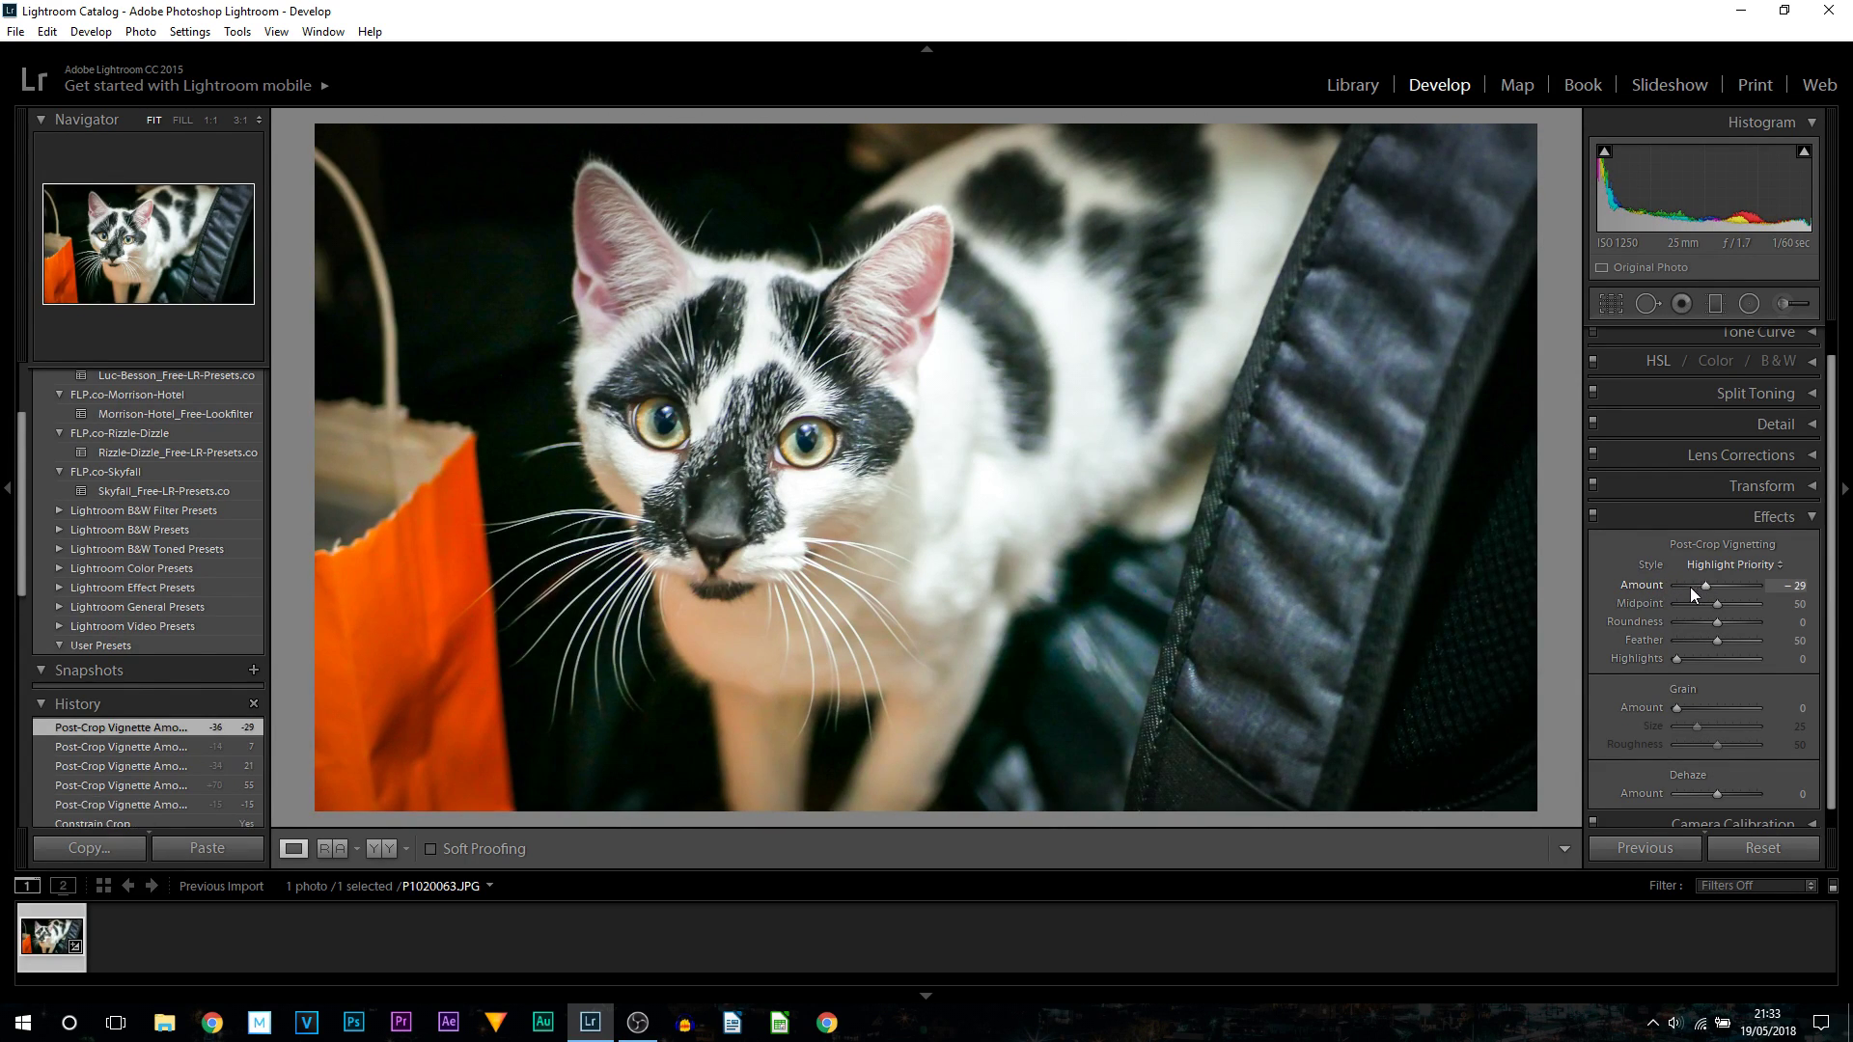
{"action": "left_click", "coordinate": [1806, 517]}
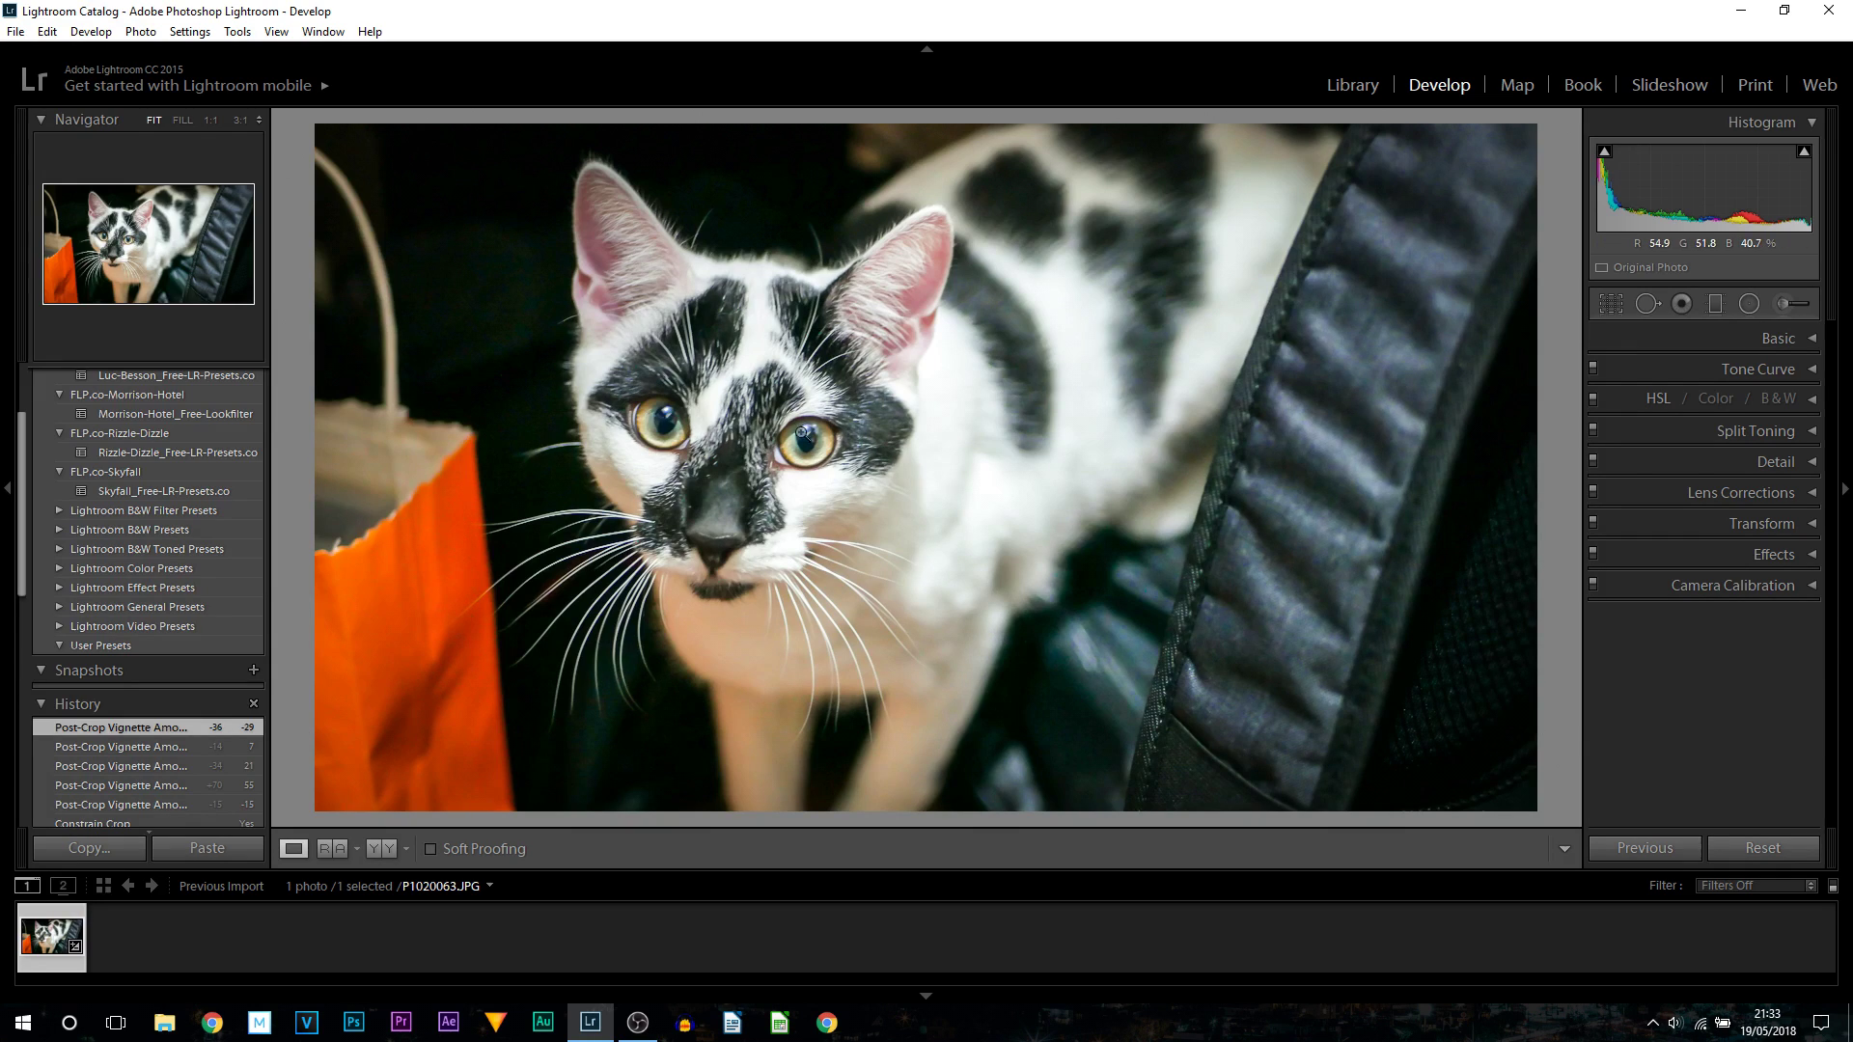
{"action": "scroll", "coordinate": [240, 734], "scroll_direction": "down", "scroll_amount": 5}
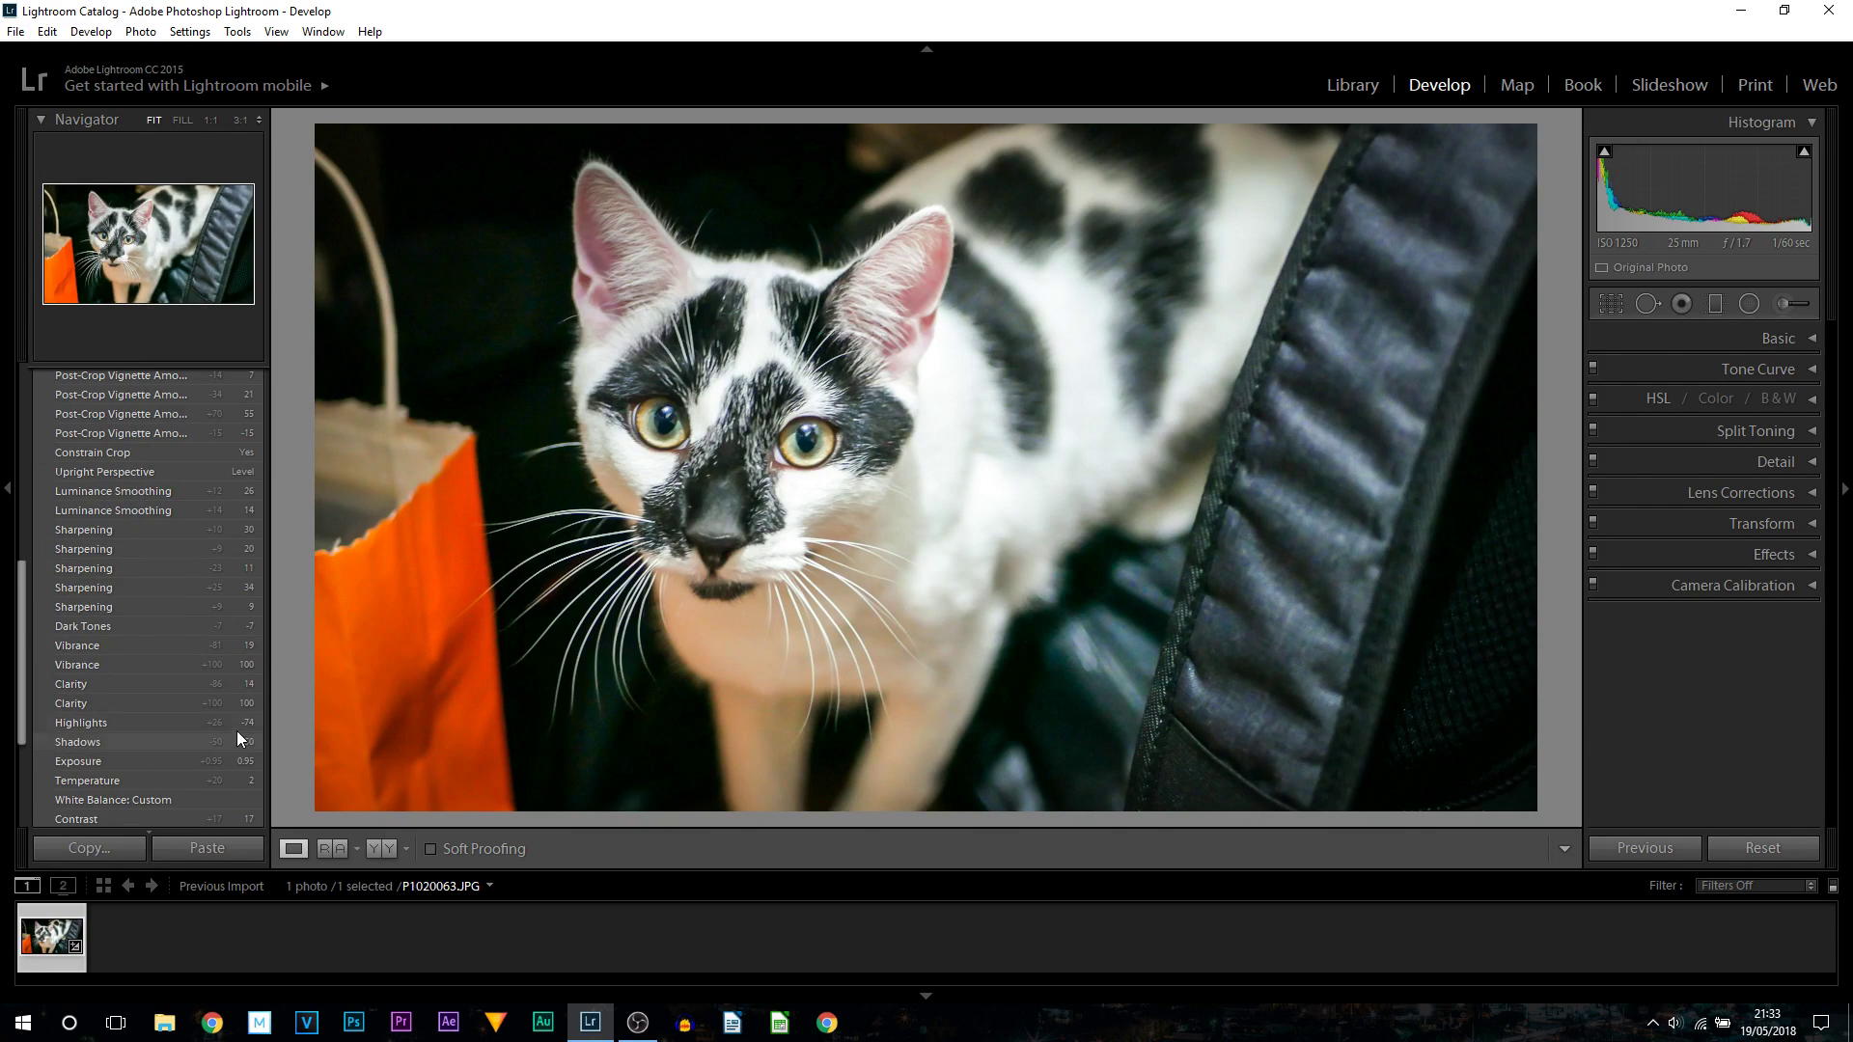
{"action": "scroll", "coordinate": [240, 739], "scroll_direction": "down", "scroll_amount": 3}
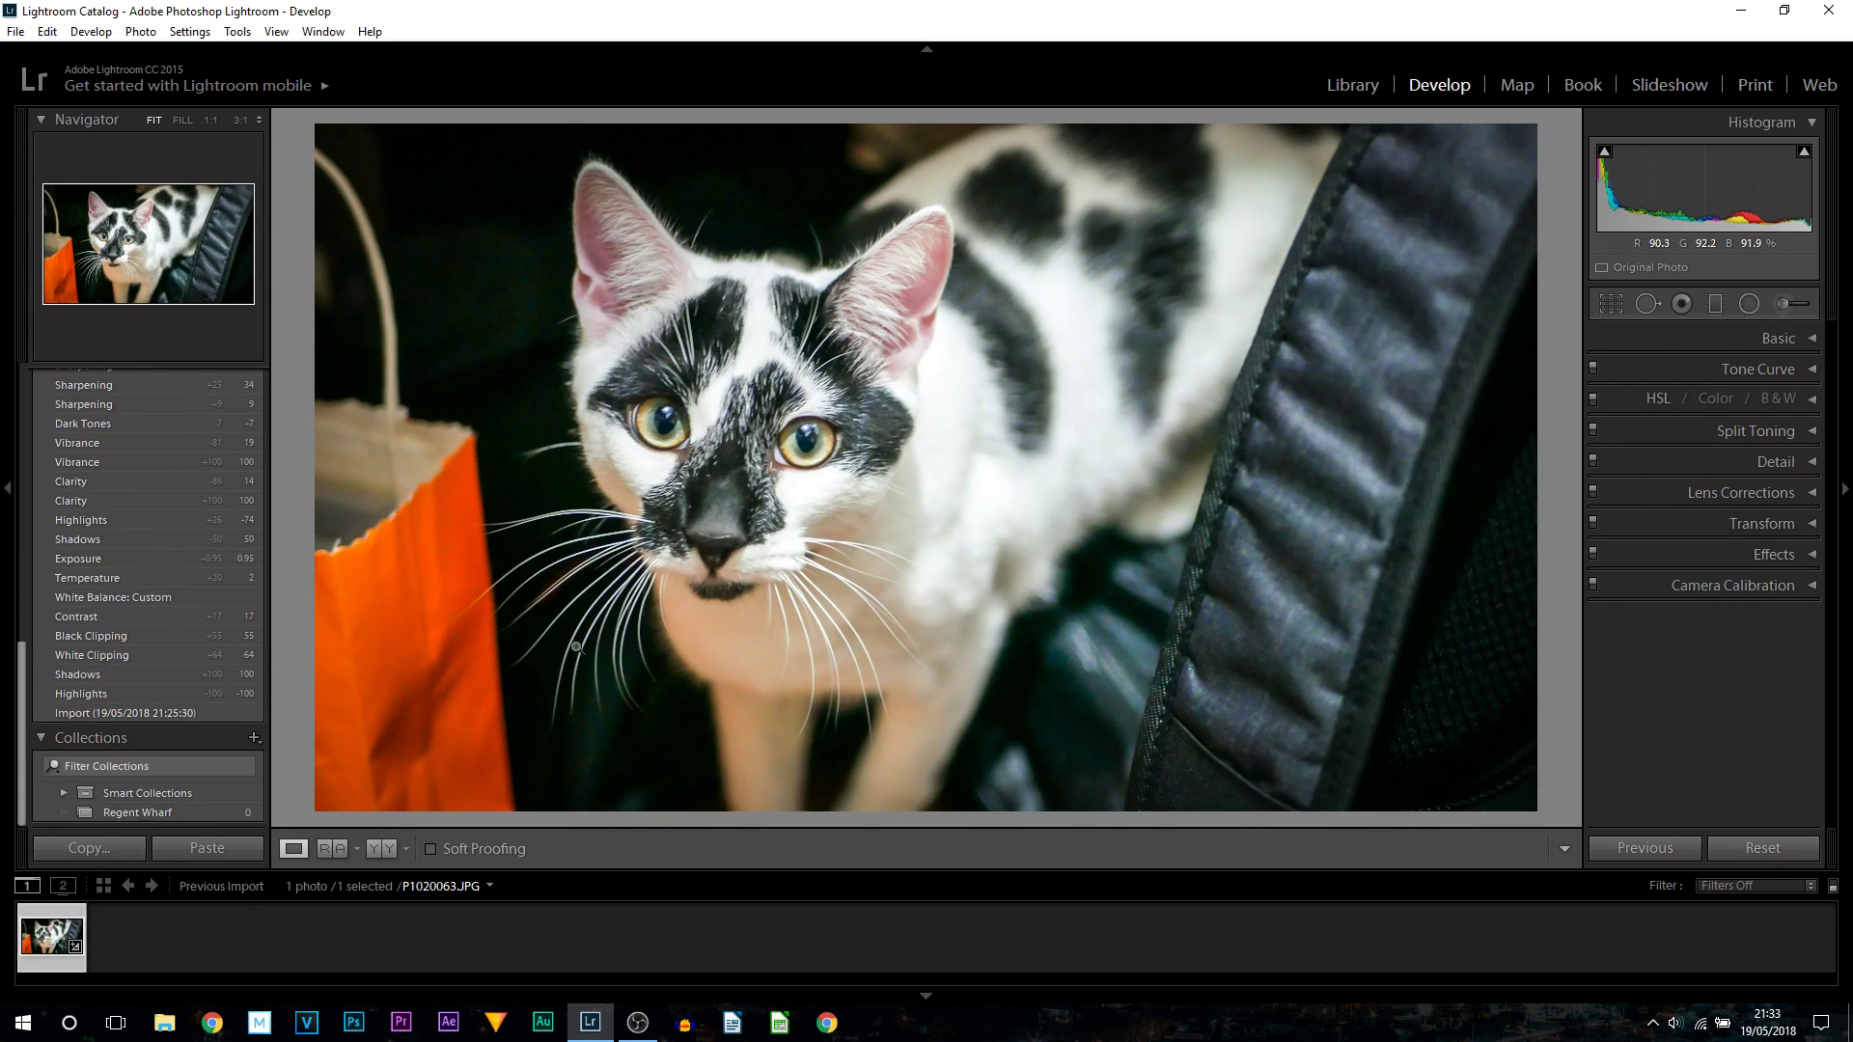
{"action": "left_click", "coordinate": [122, 718]}
{"action": "scroll", "coordinate": [106, 588], "scroll_direction": "up", "scroll_amount": 8}
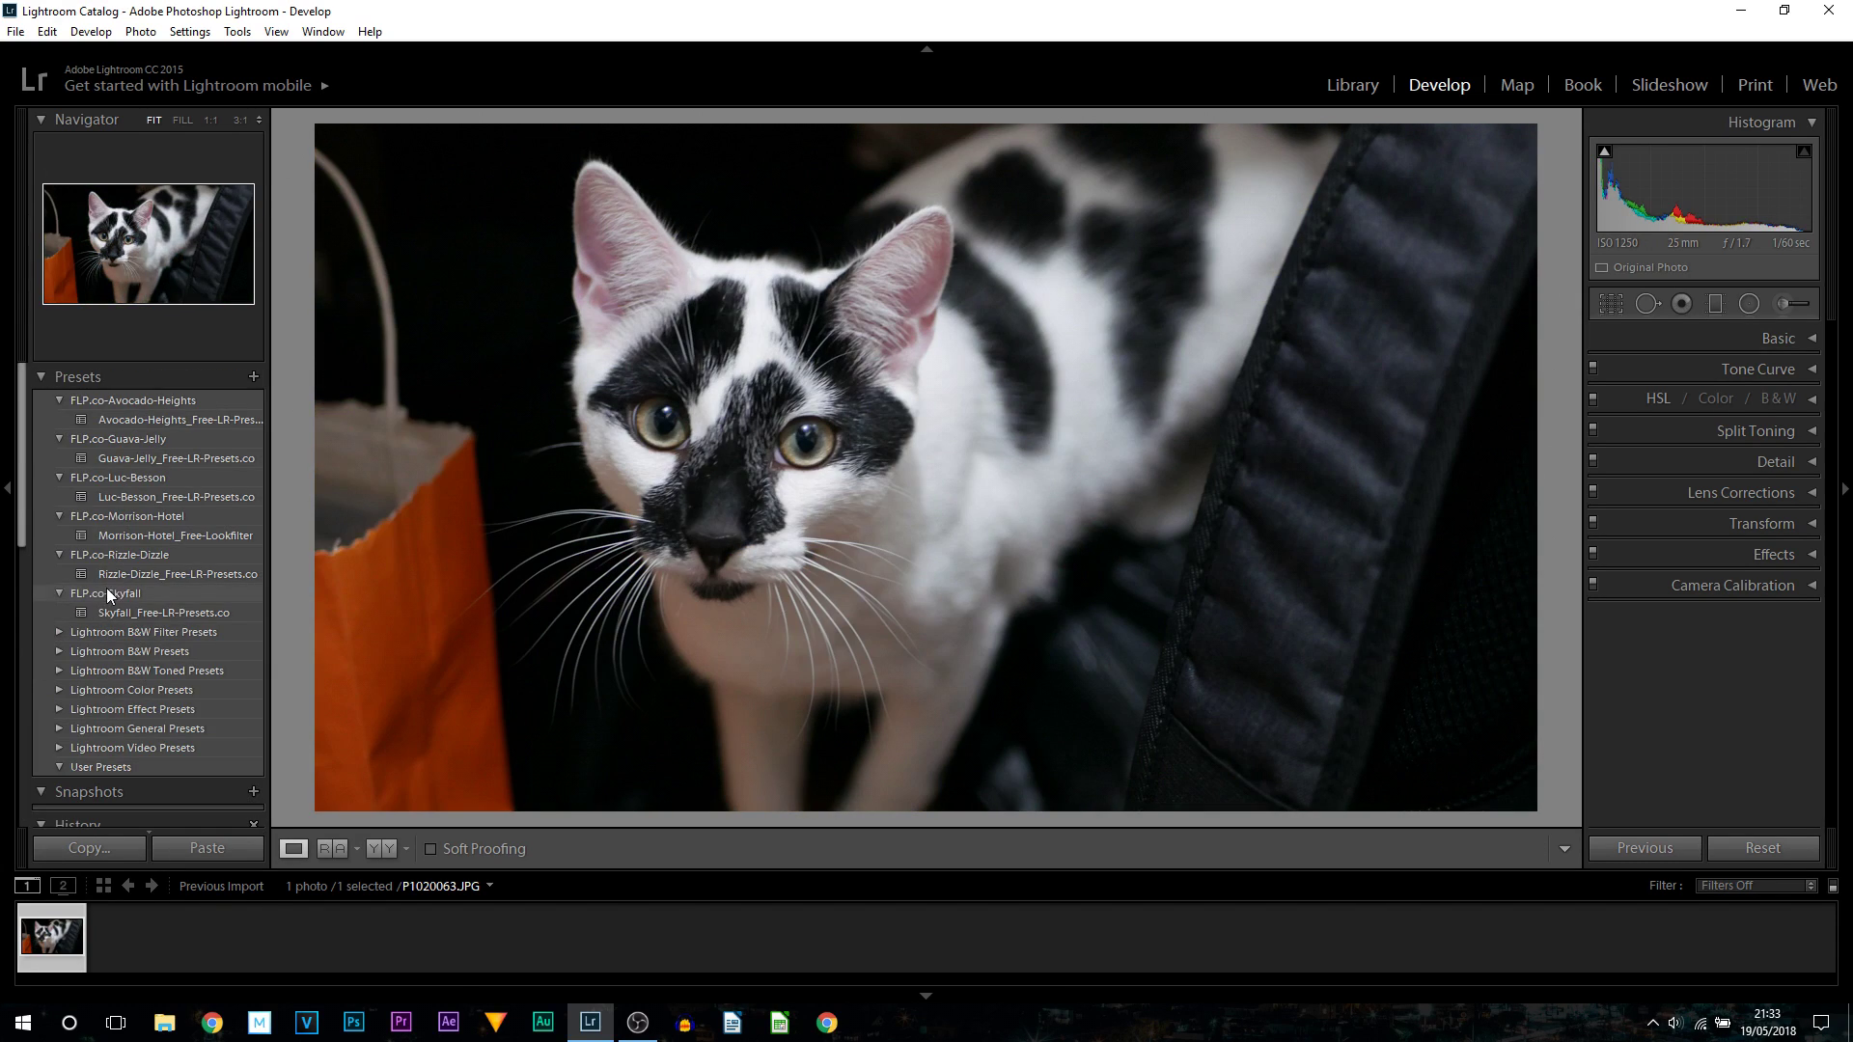
{"action": "scroll", "coordinate": [106, 588], "scroll_direction": "down", "scroll_amount": 6}
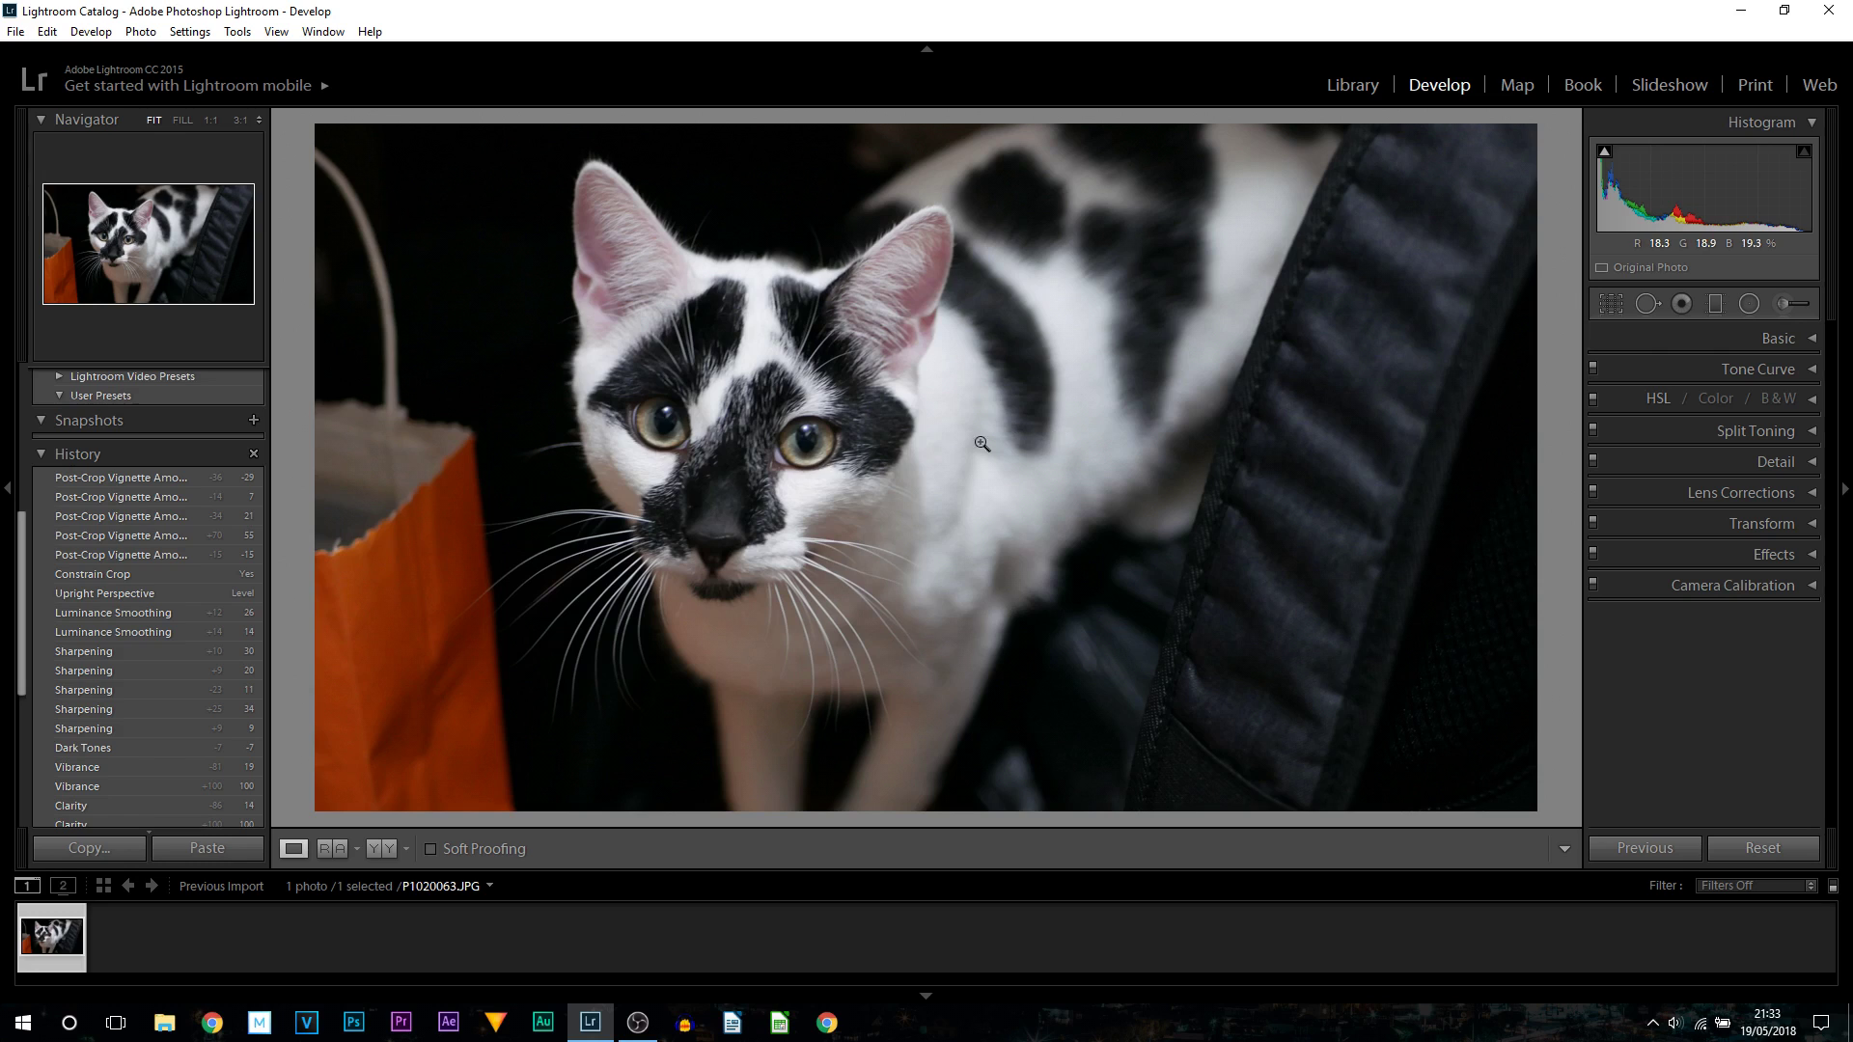
{"action": "left_click", "coordinate": [147, 476]}
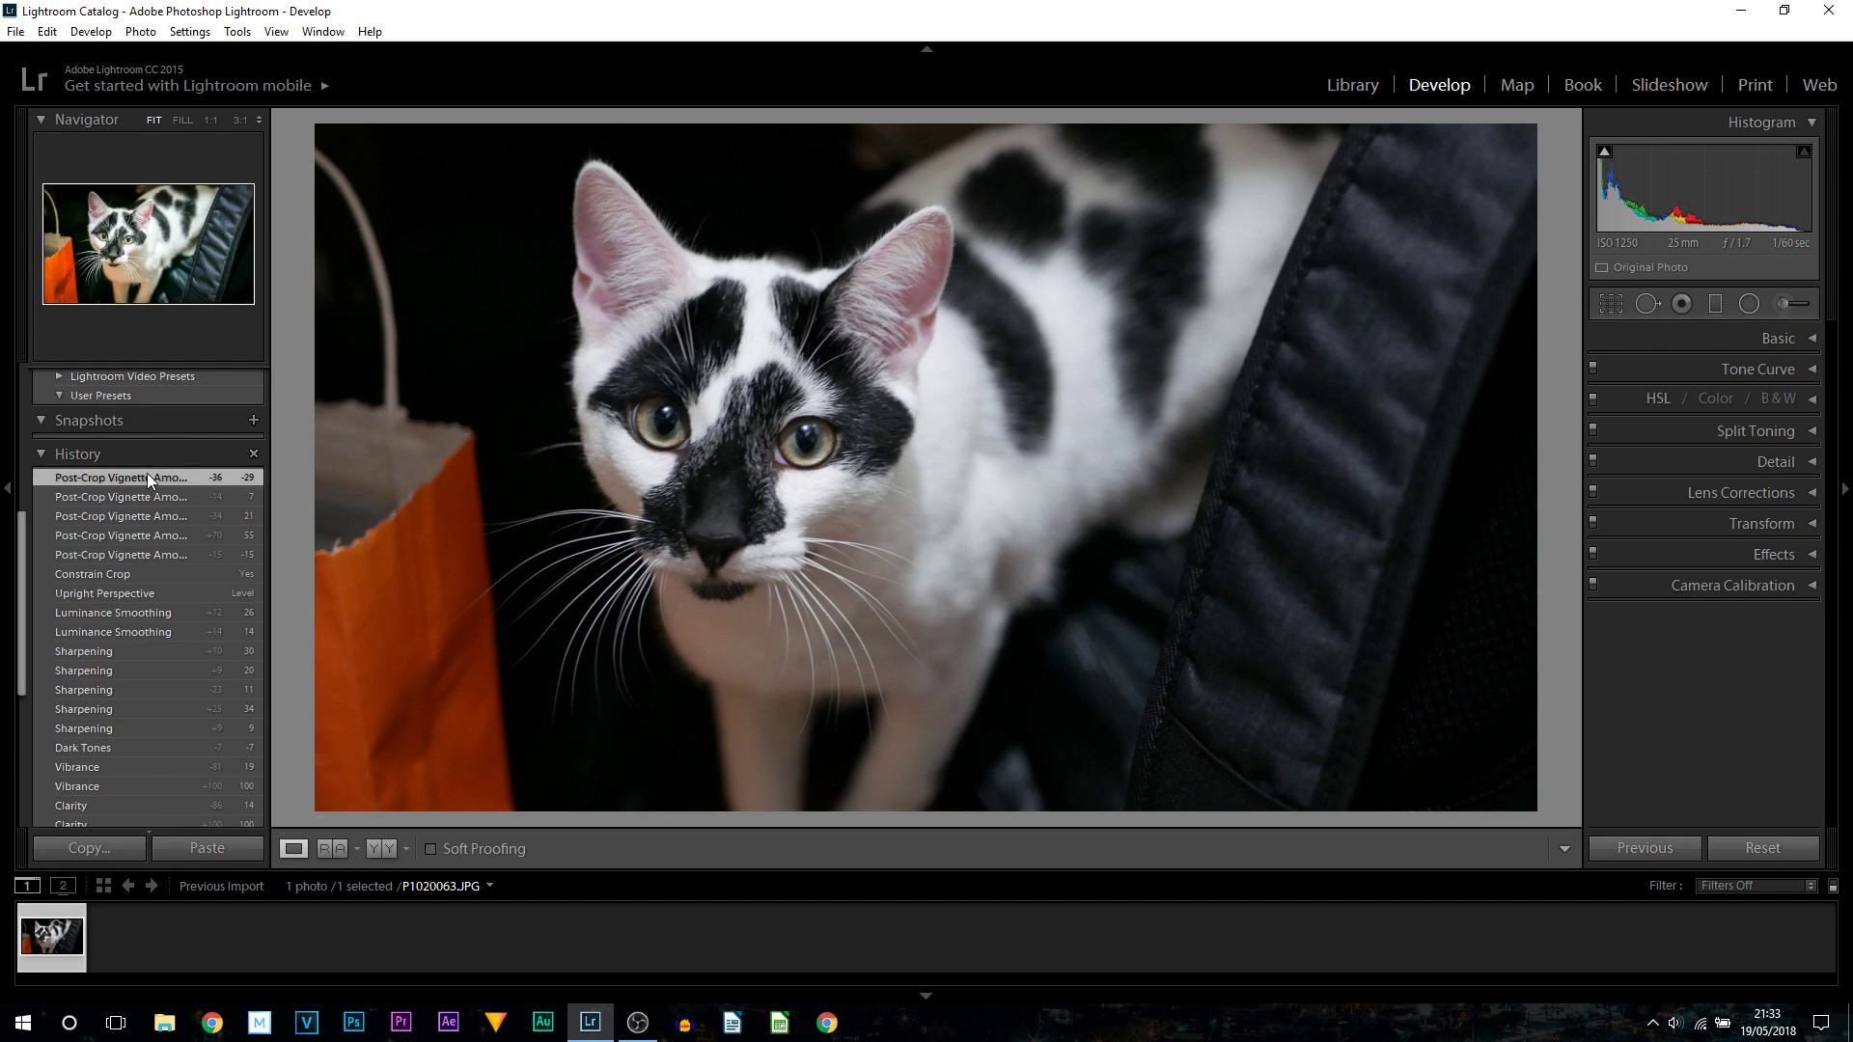